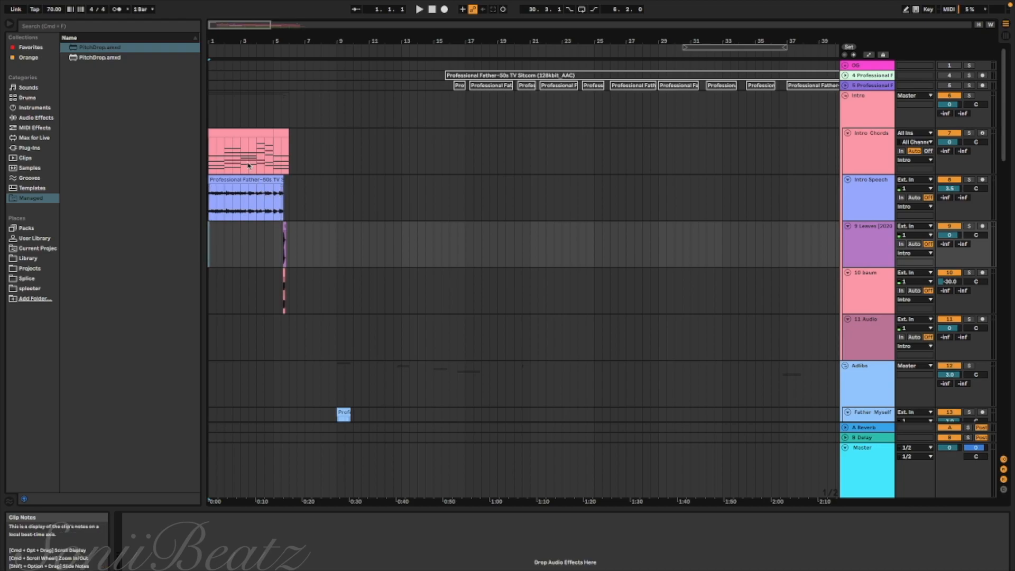
# Look over the whole arrangement, from the intro, adlib and vocal tracks down to the ambiance and drum tracks
pyautogui.click(251, 170)
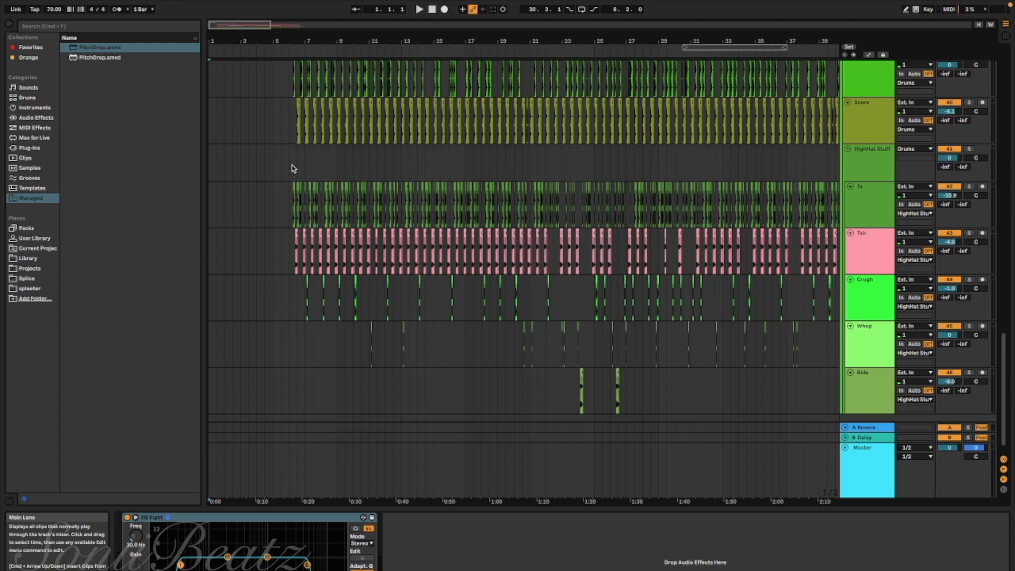
pyautogui.scroll(2, 291, 168)
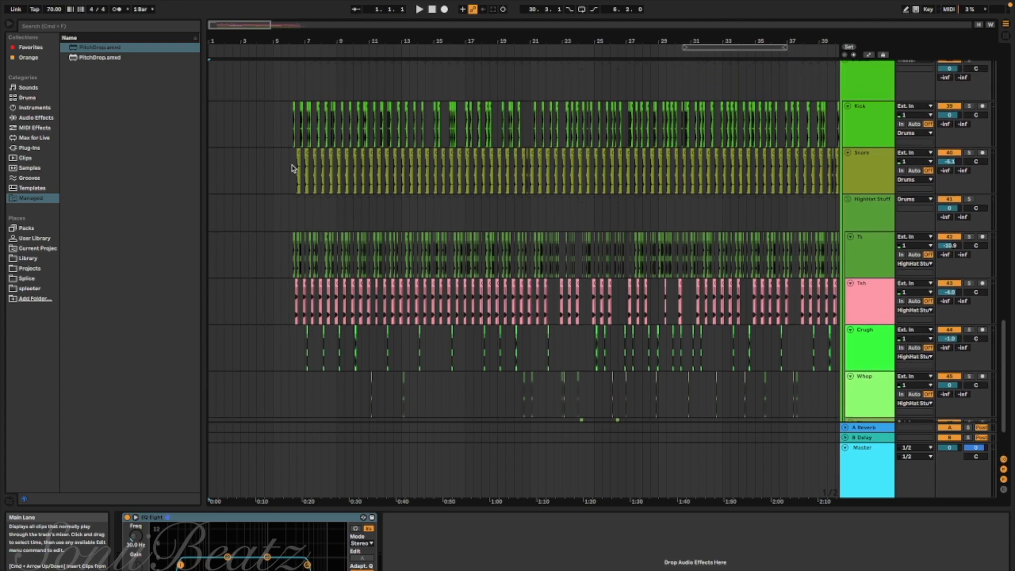
pyautogui.scroll(20, 292, 168)
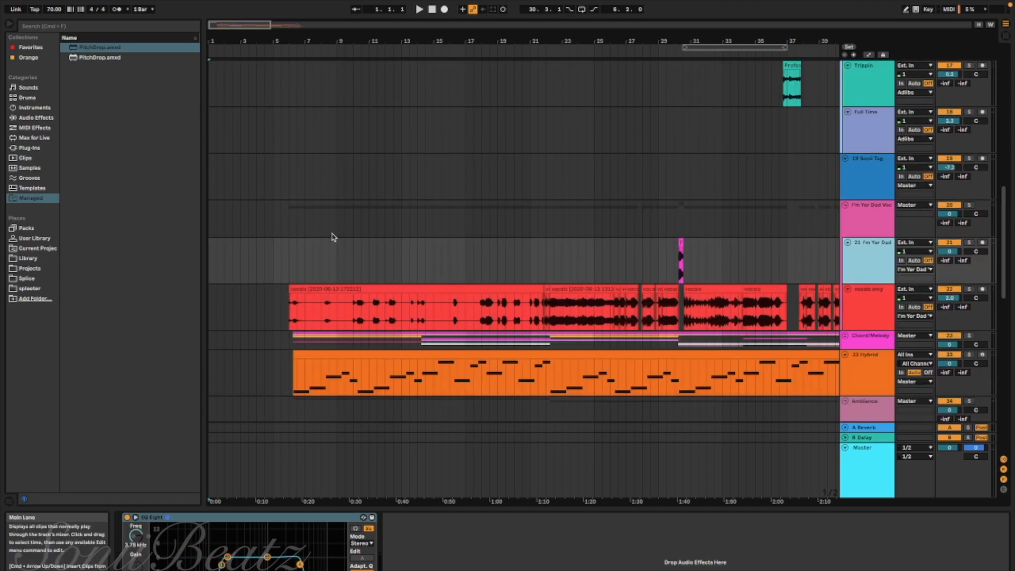
pyautogui.scroll(-20, 316, 221)
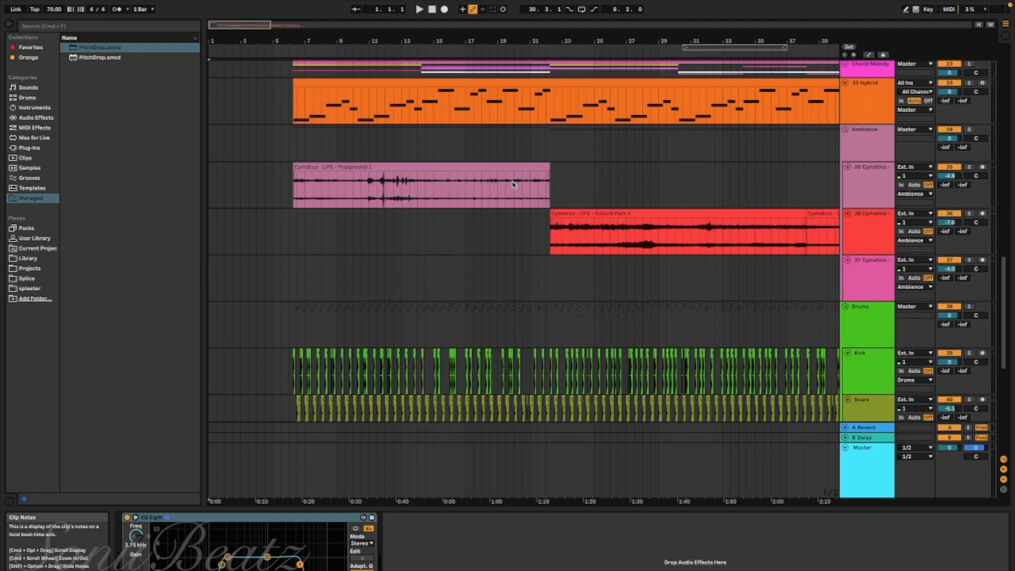
pyautogui.scroll(20, 437, 219)
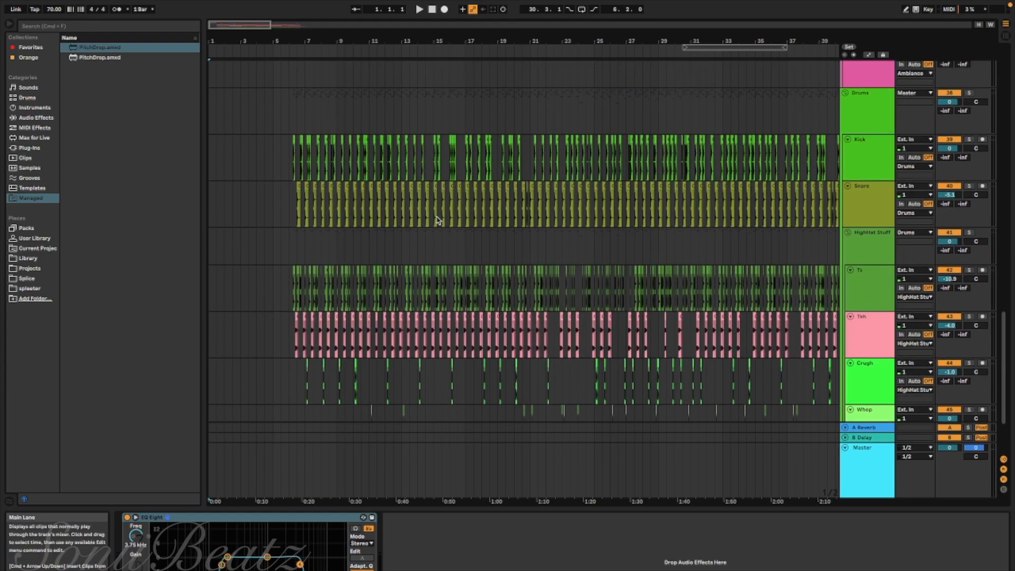
pyautogui.scroll(15, 407, 191)
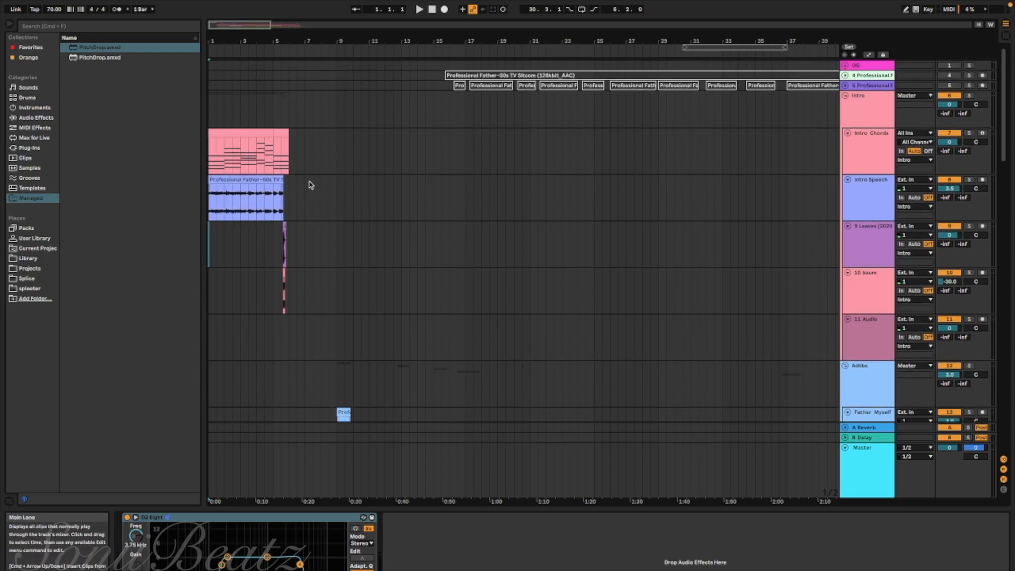
pyautogui.scroll(-8, 259, 211)
pyautogui.scroll(-6, 251, 223)
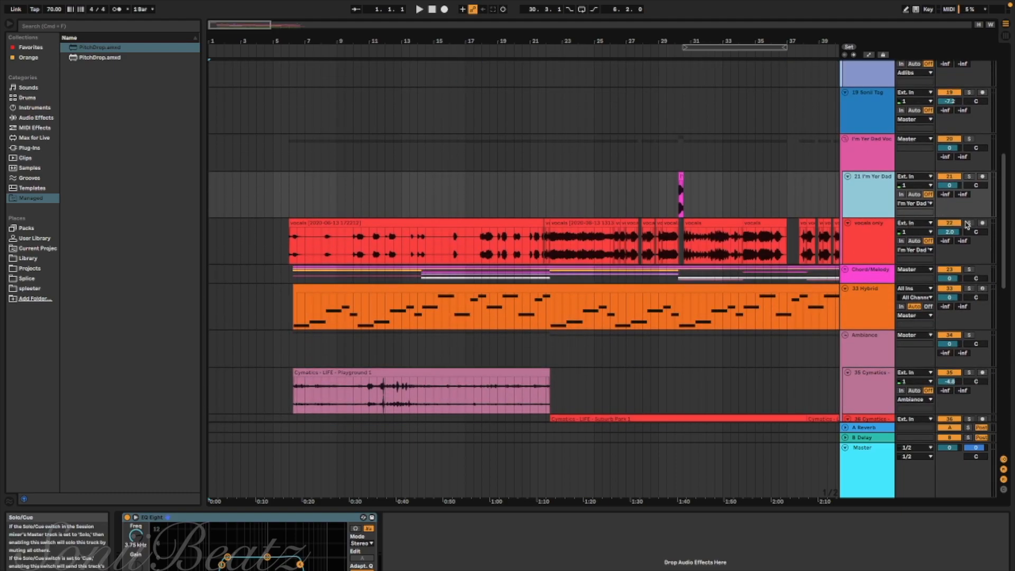
# Solo the vocals only track and play its first vocal clip from bar 8
pyautogui.click(968, 223)
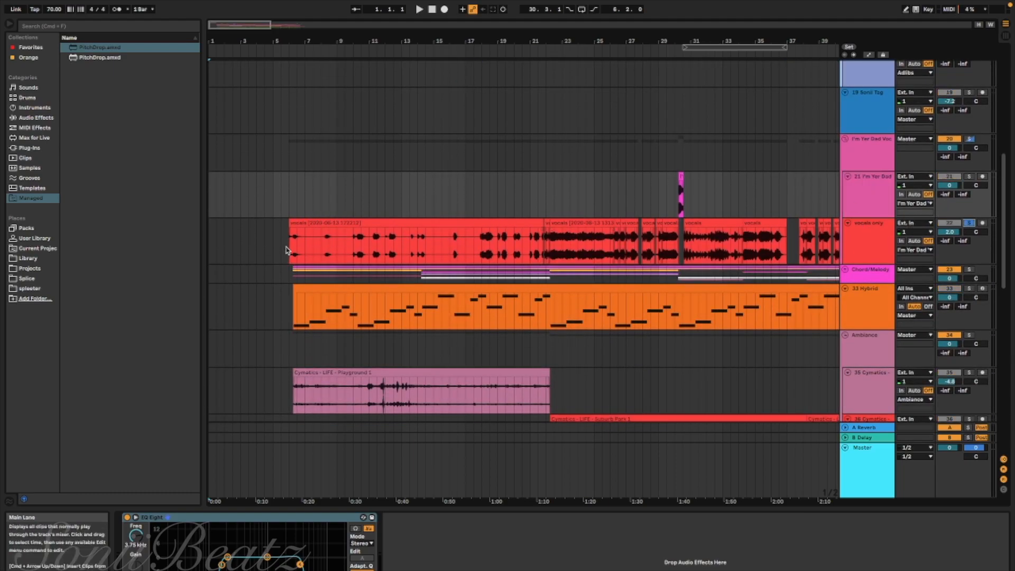
pyautogui.click(314, 251)
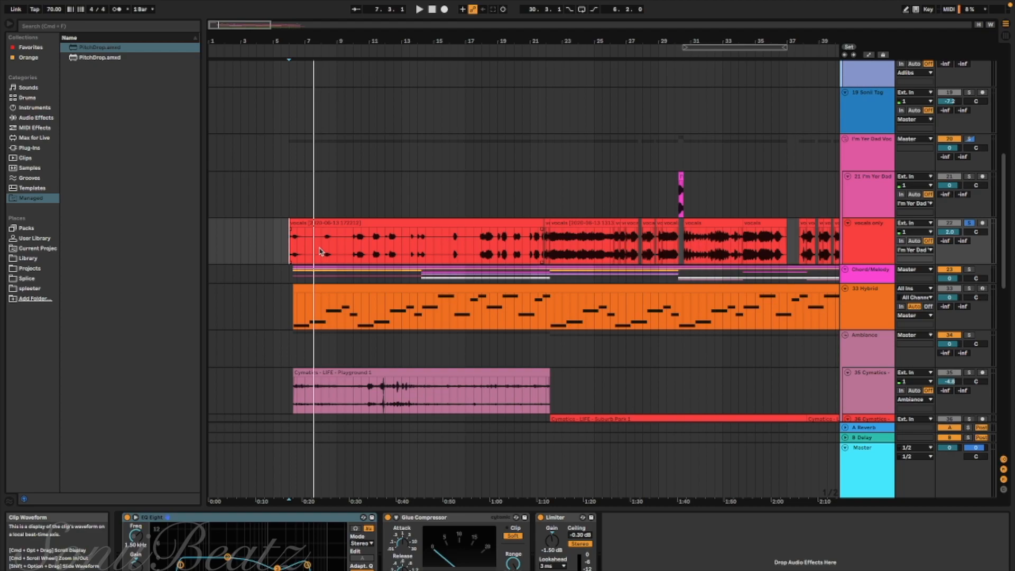
pyautogui.click(320, 251)
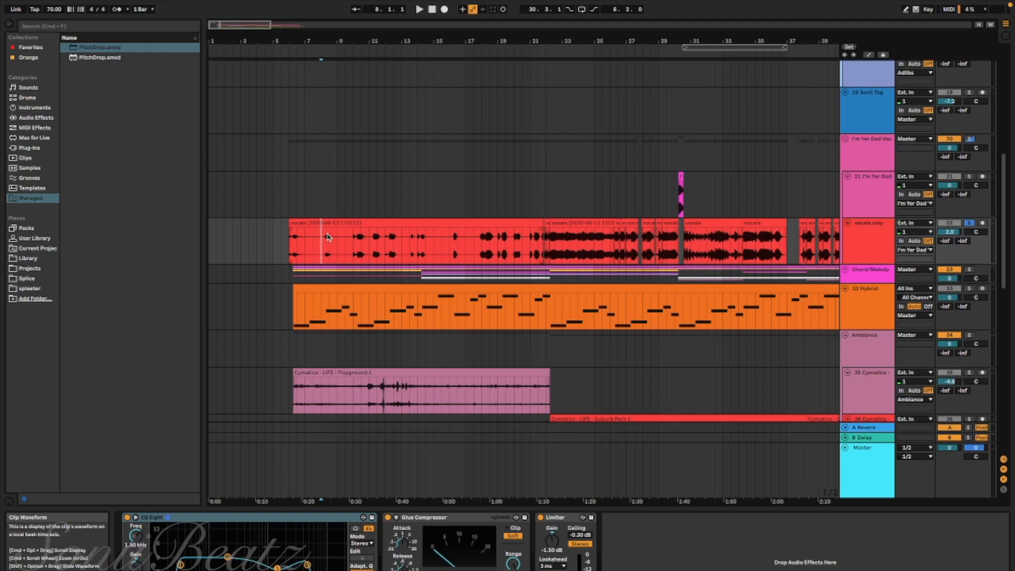
pyautogui.press('space')
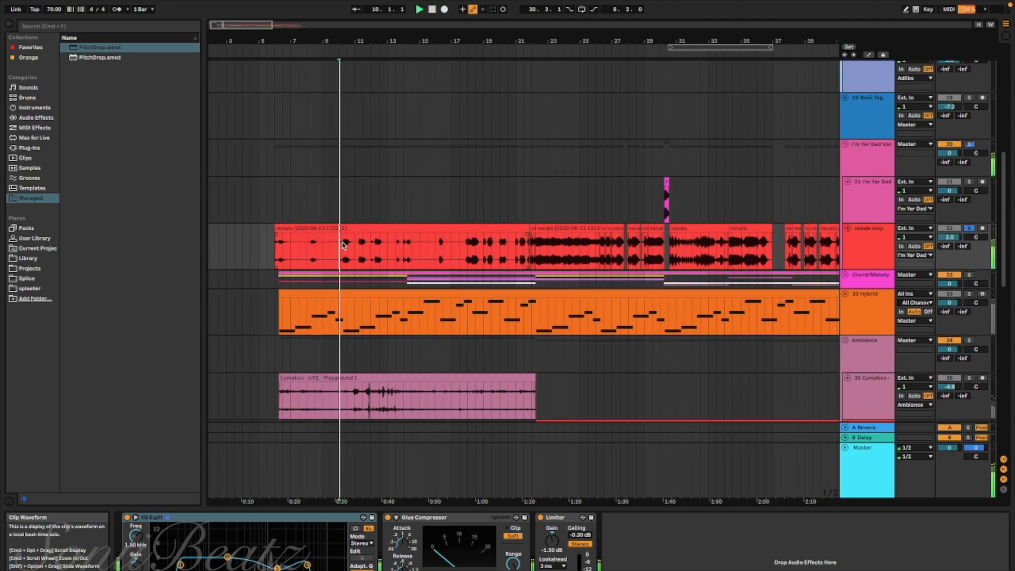
pyautogui.hscroll(2, 344, 245)
pyautogui.scroll(-1, 344, 245)
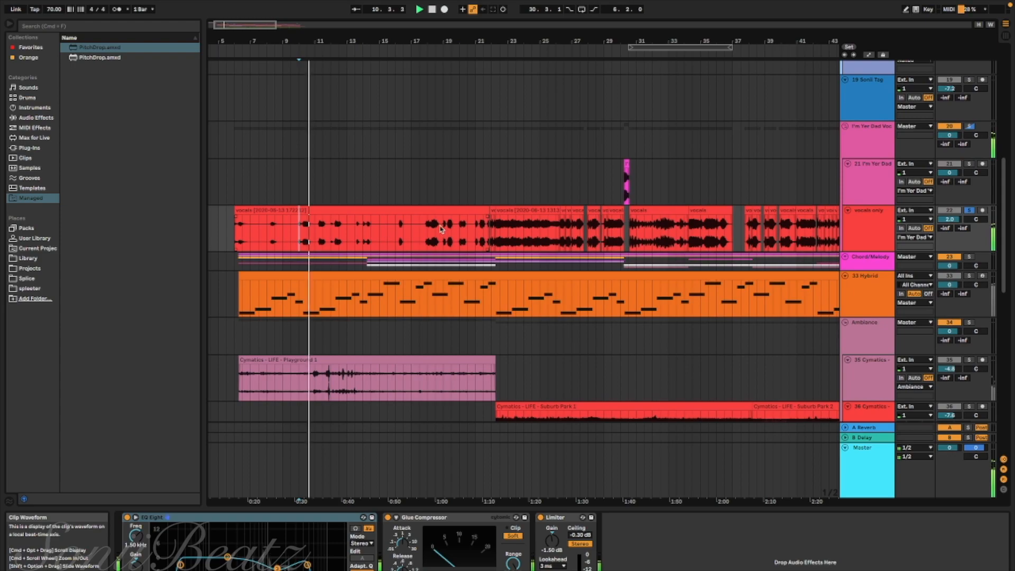
# Listen to the soloed vocals from about bar 21 into the denser section and stop playback
pyautogui.click(485, 229)
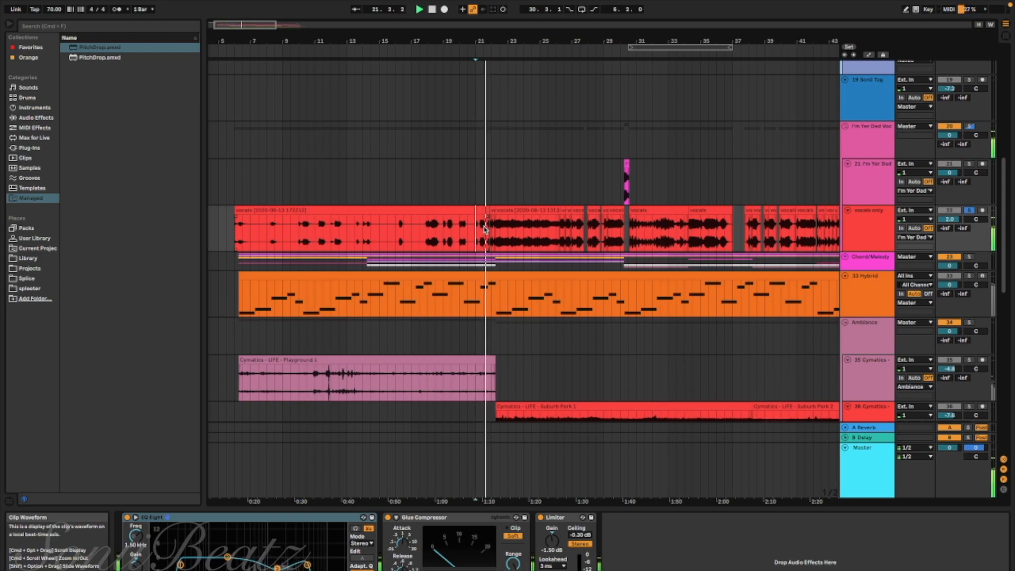
pyautogui.hscroll(1, 484, 228)
pyautogui.scroll(-1, 485, 229)
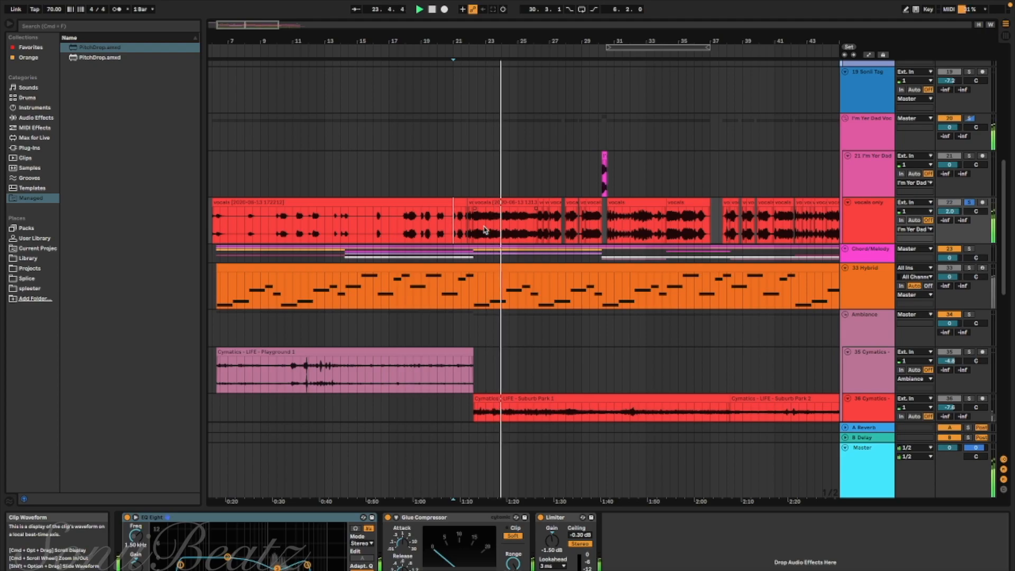
pyautogui.scroll(5, 485, 229)
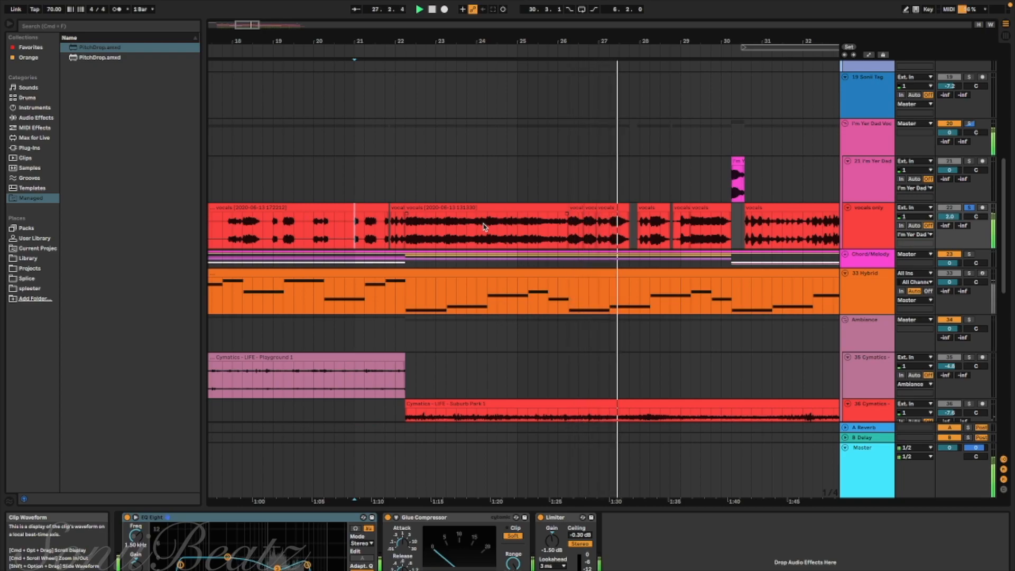
pyautogui.hscroll(-2, 472, 227)
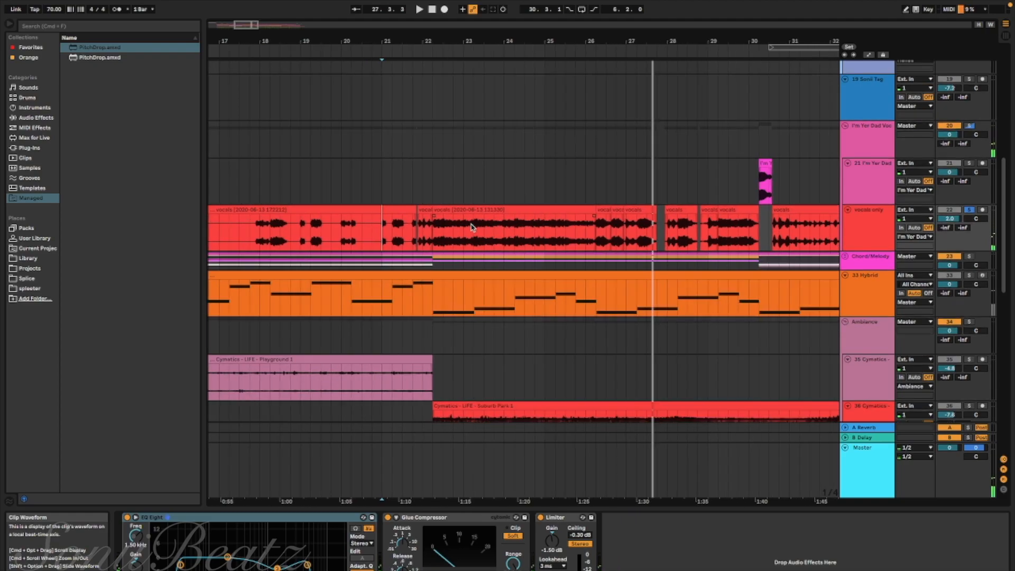
pyautogui.hscroll(-1, 438, 227)
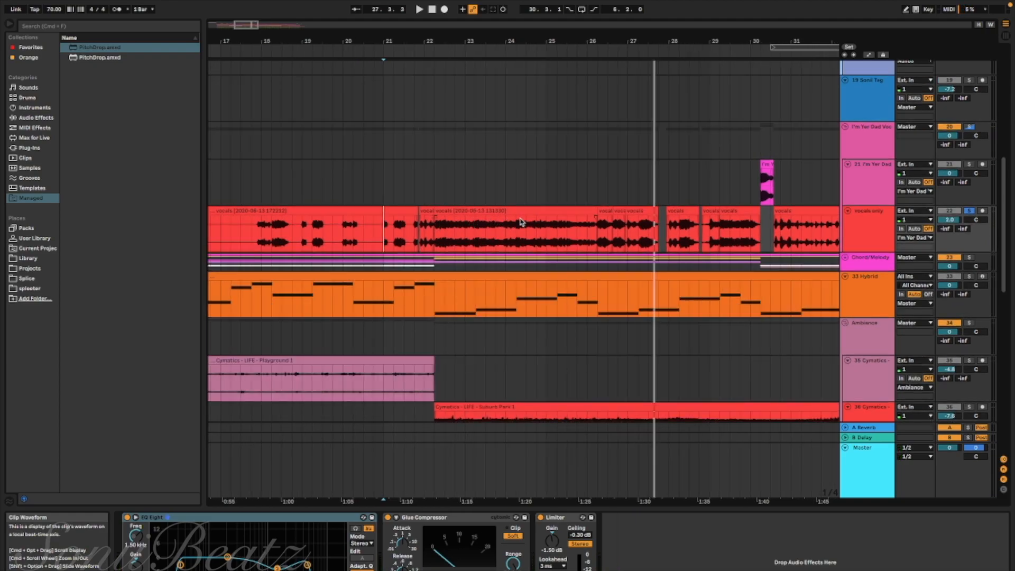
# Play the short I'm Yer Dad clip together with the surrounding vocals from just before bar 30, then select that clip
pyautogui.scroll(5, 593, 228)
pyautogui.scroll(-8, 649, 234)
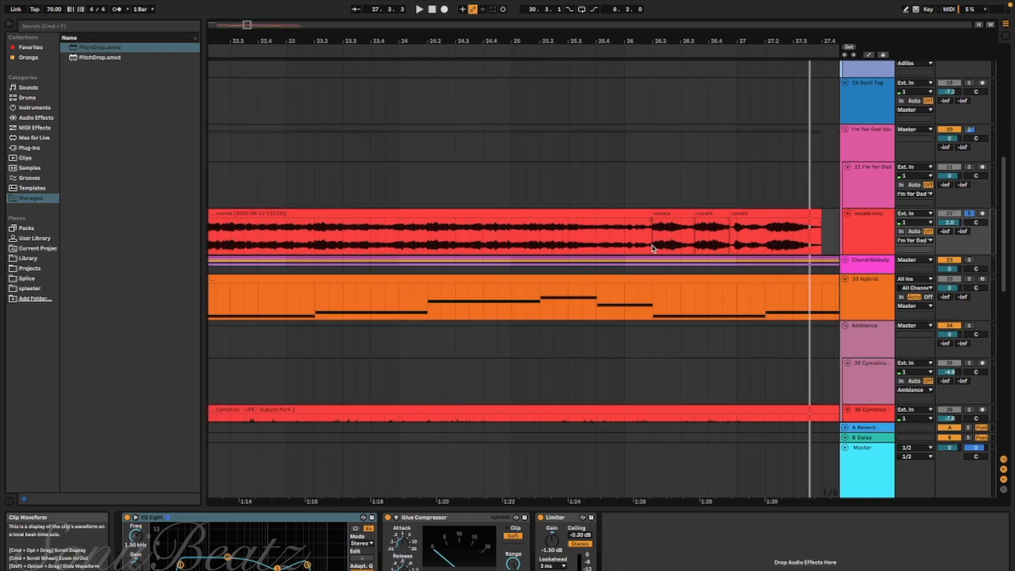
pyautogui.scroll(5, 576, 228)
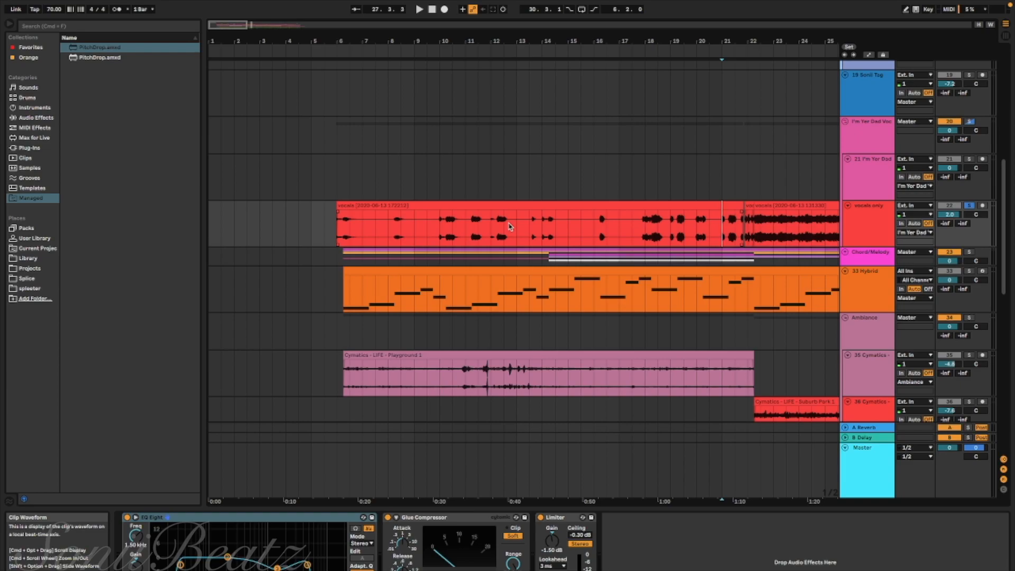
pyautogui.hscroll(5, 510, 226)
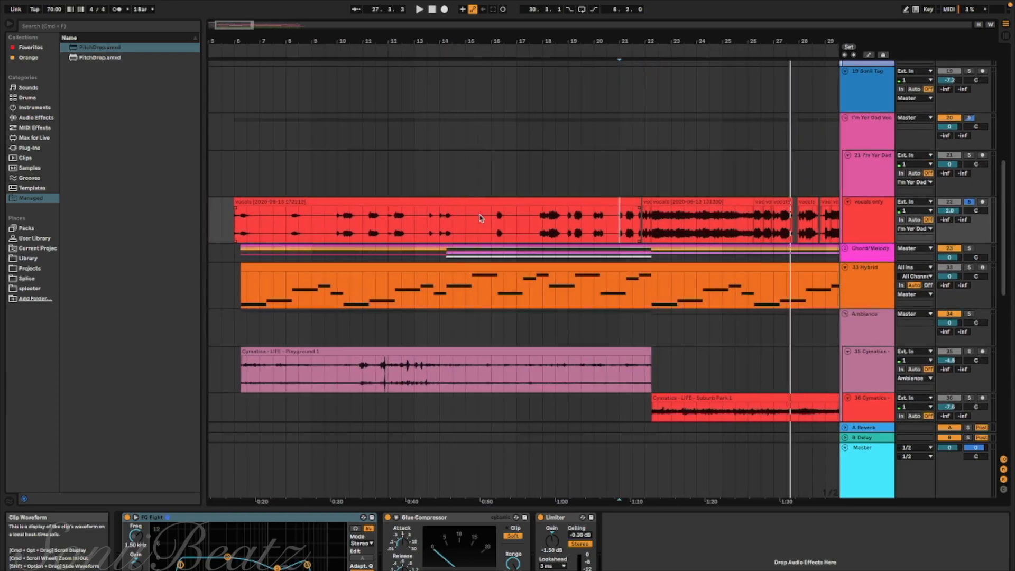
pyautogui.hscroll(2, 481, 218)
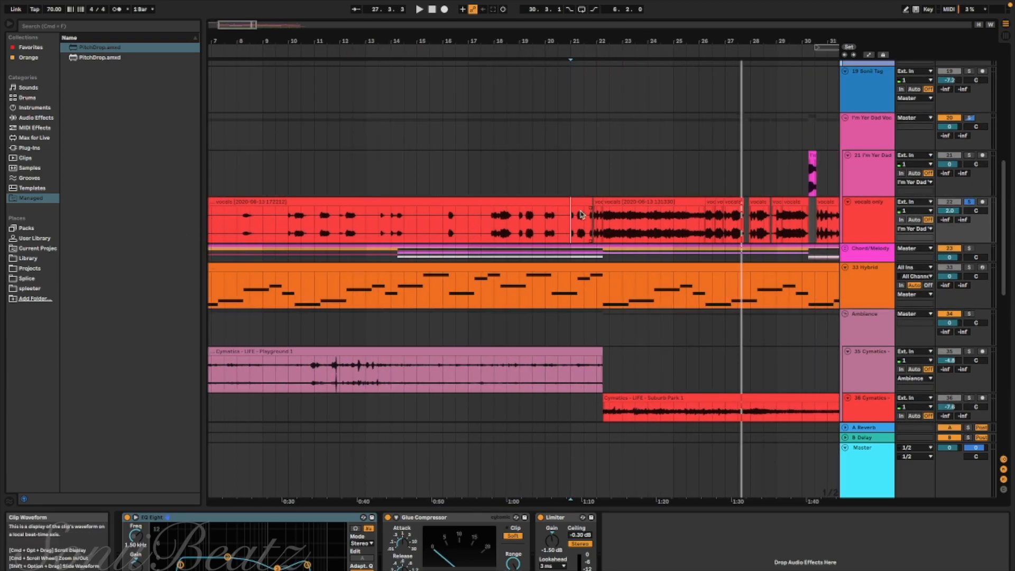
pyautogui.hscroll(8, 449, 196)
pyautogui.click(521, 184)
pyautogui.press('+')
pyautogui.press('+')
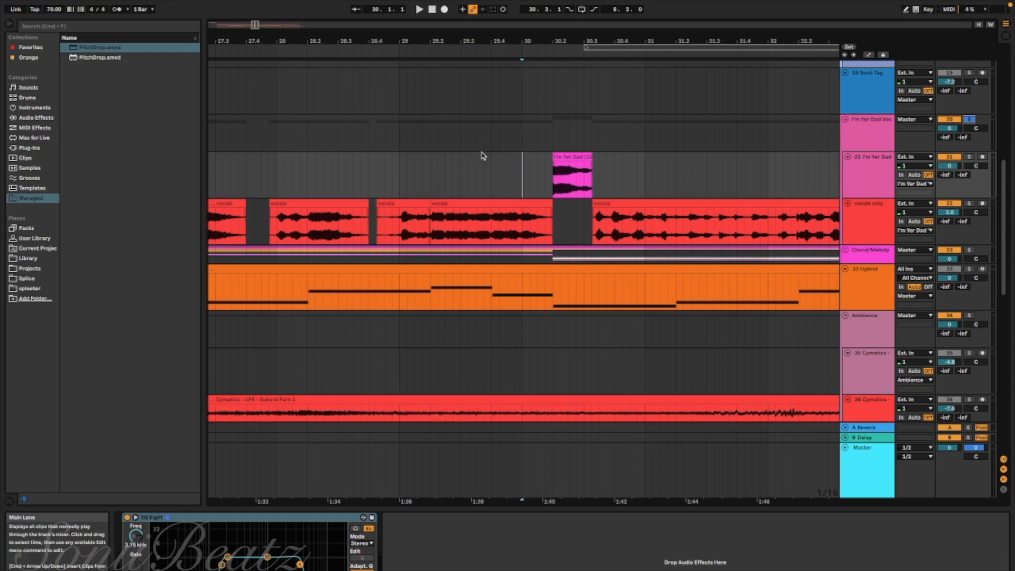
pyautogui.click(515, 166)
pyautogui.press('space')
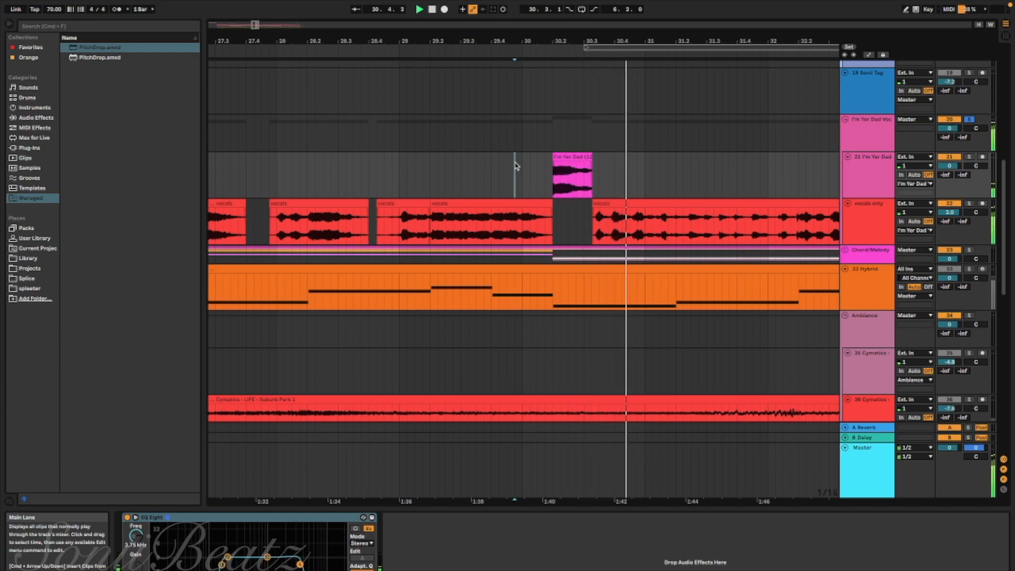
pyautogui.scroll(-3, 516, 166)
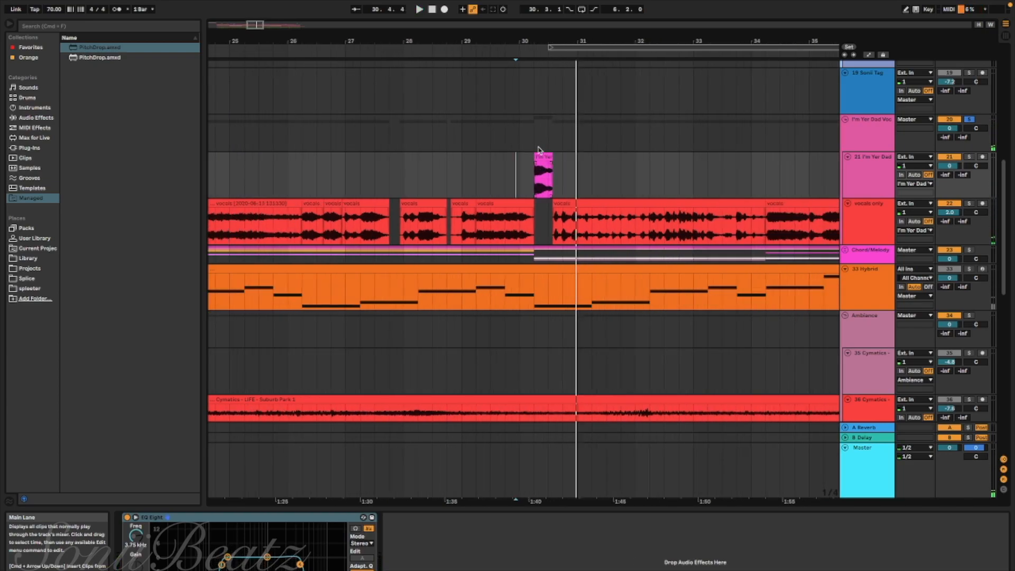
pyautogui.click(541, 156)
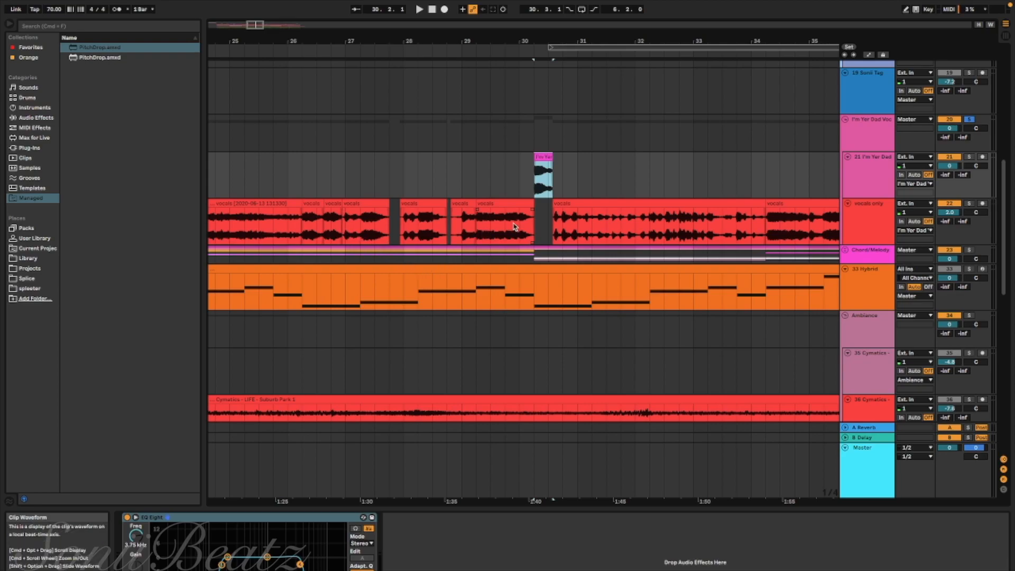
# Unfold the Chord/Melody group and solo its 24 Serum track, leaving the Serum plug-in window closed
pyautogui.hscroll(5, 516, 228)
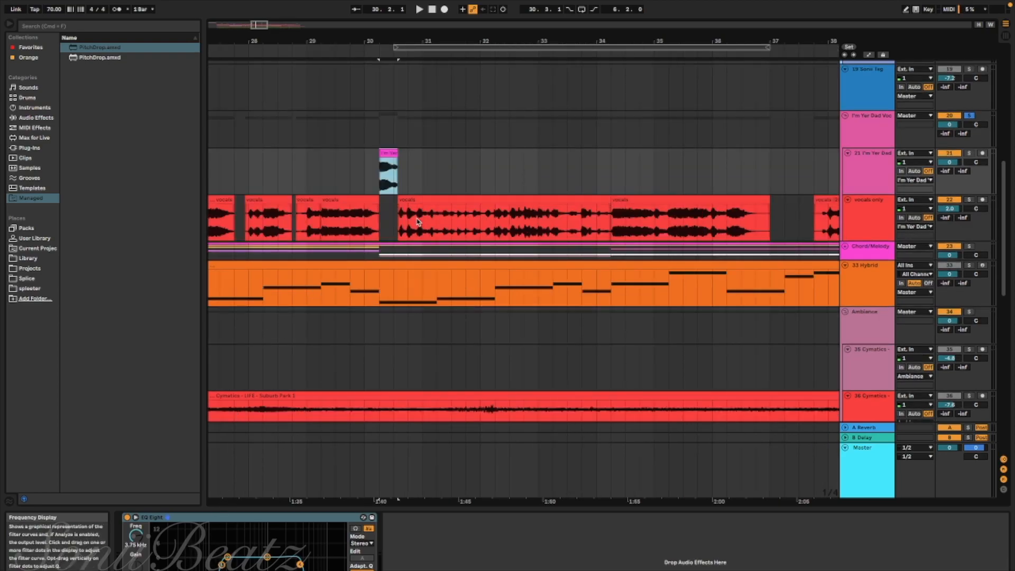
pyautogui.scroll(-10, 415, 177)
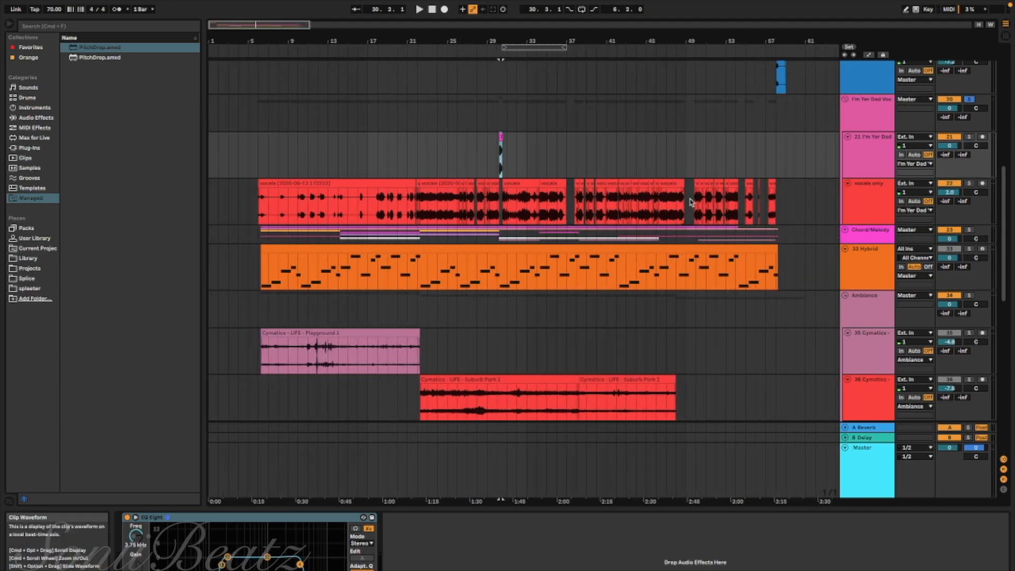
pyautogui.scroll(1, 739, 237)
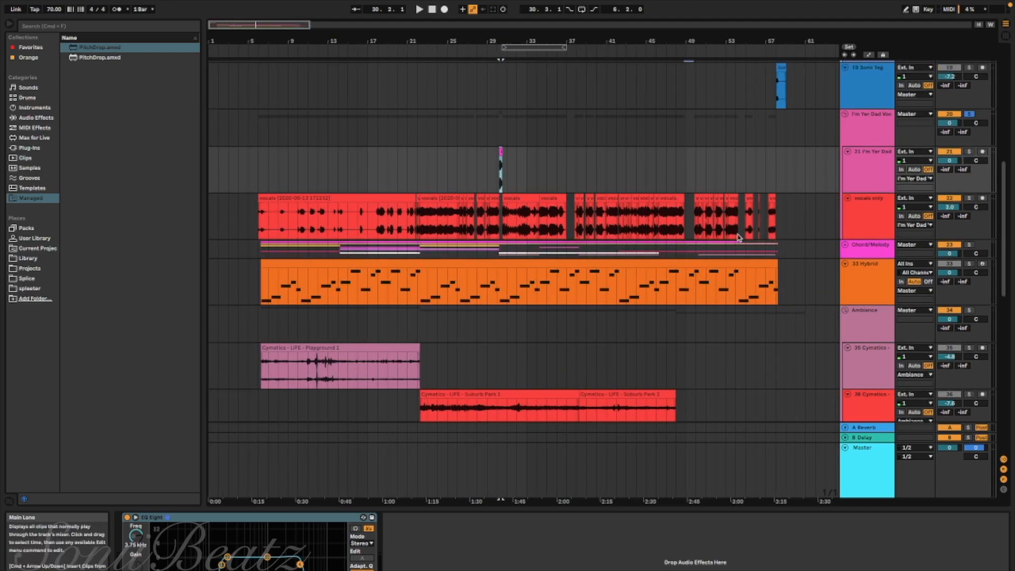
pyautogui.click(843, 246)
pyautogui.scroll(-4, 970, 235)
pyautogui.click(969, 233)
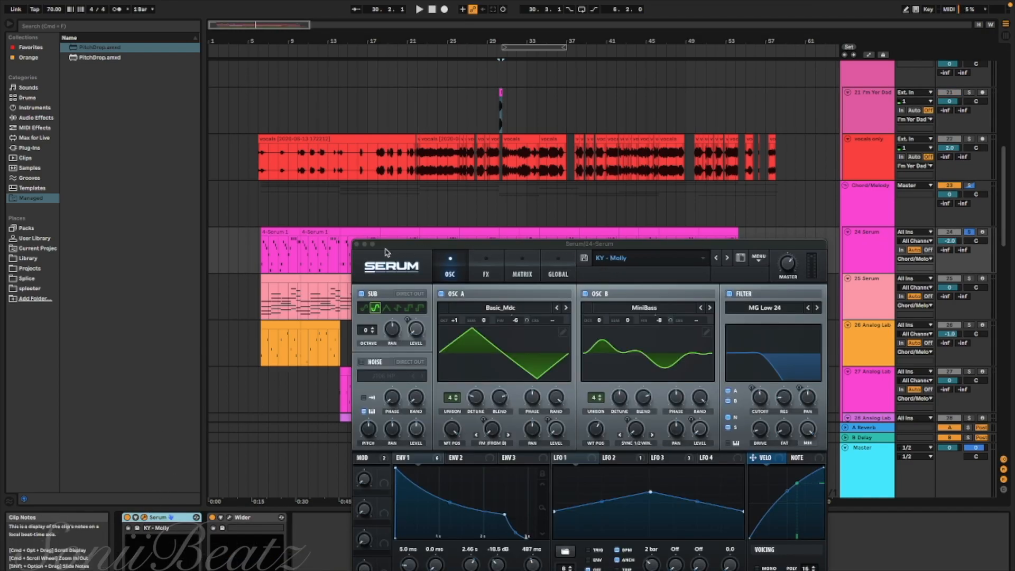
pyautogui.click(357, 244)
# Play the soloed 24 Serum melody from bar 6 and audition further passages of it
pyautogui.click(259, 251)
pyautogui.press('space')
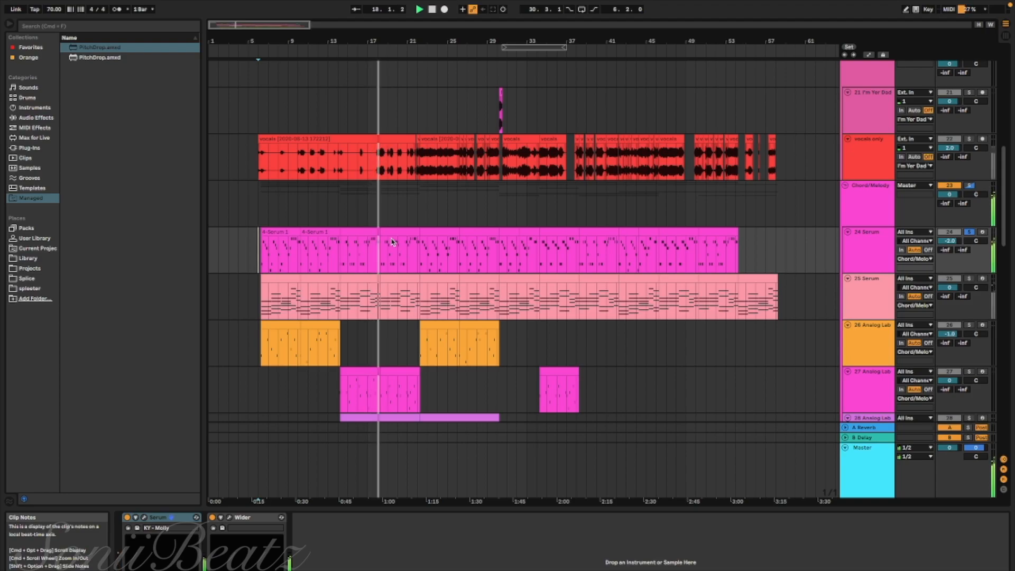
pyautogui.click(458, 259)
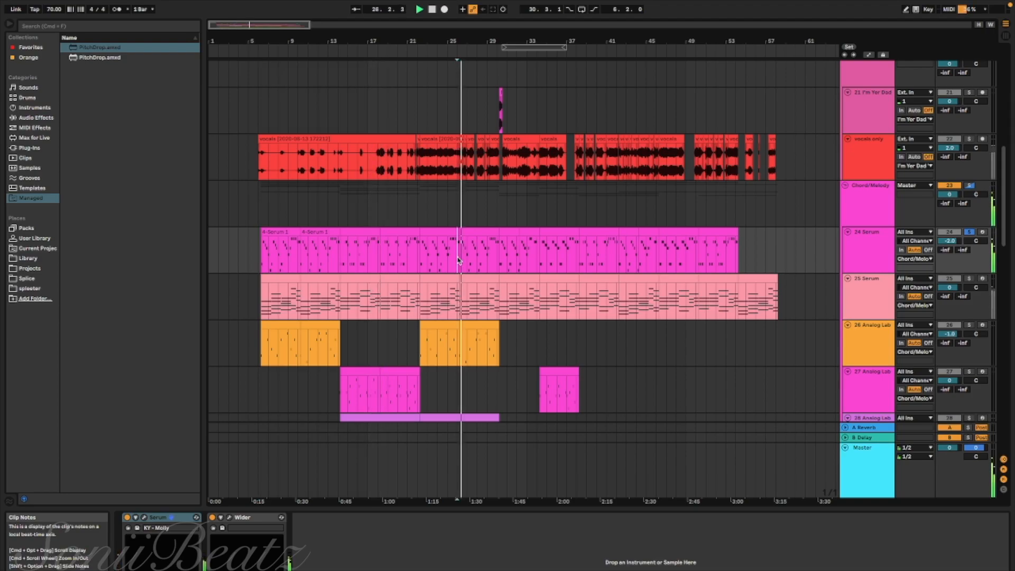
pyautogui.click(436, 257)
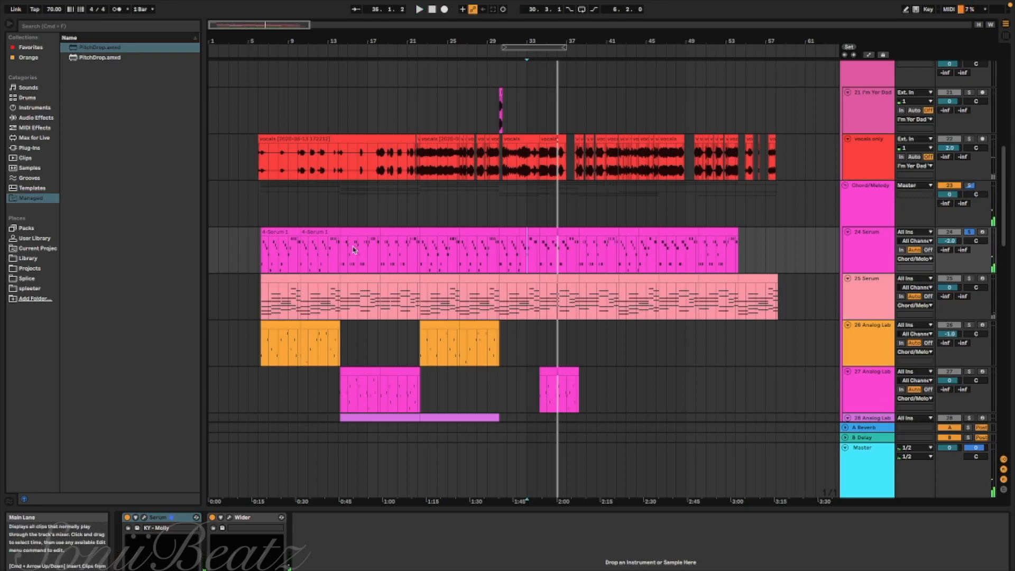
# Add the 25 Serum track to the soloed 24 Serum and play both from bar 6
pyautogui.scroll(-2, 609, 254)
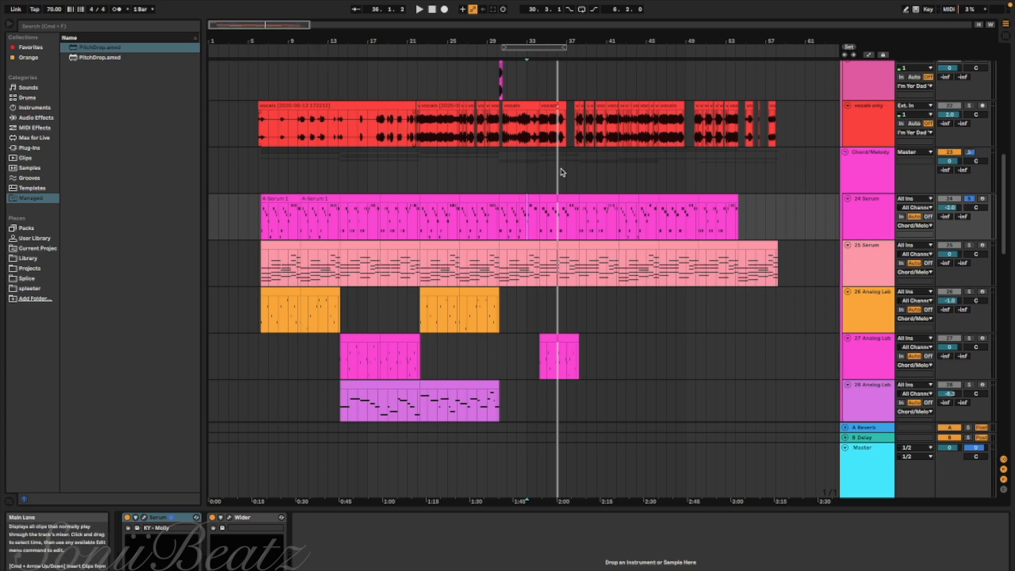
pyautogui.click(289, 231)
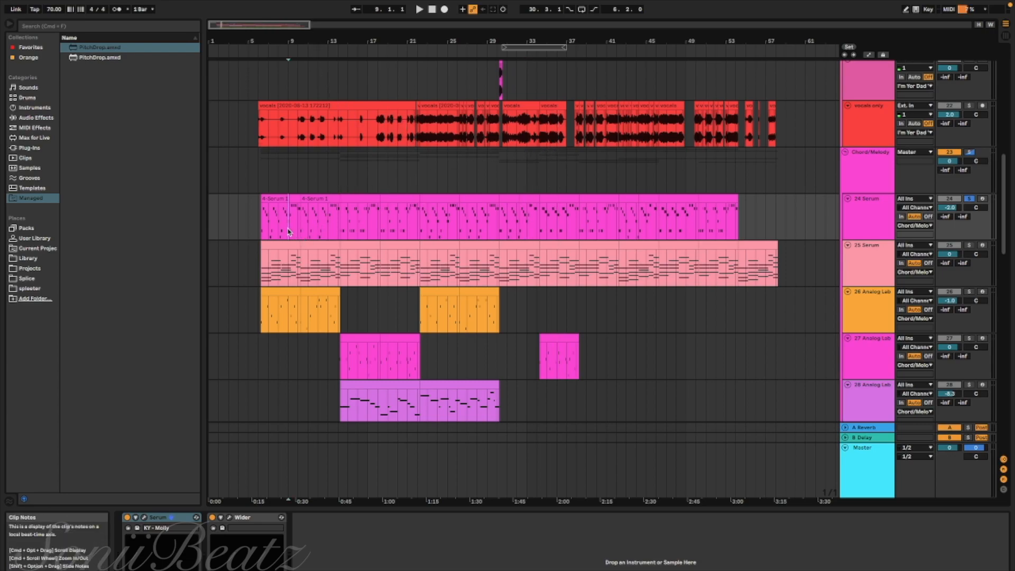
pyautogui.click(259, 270)
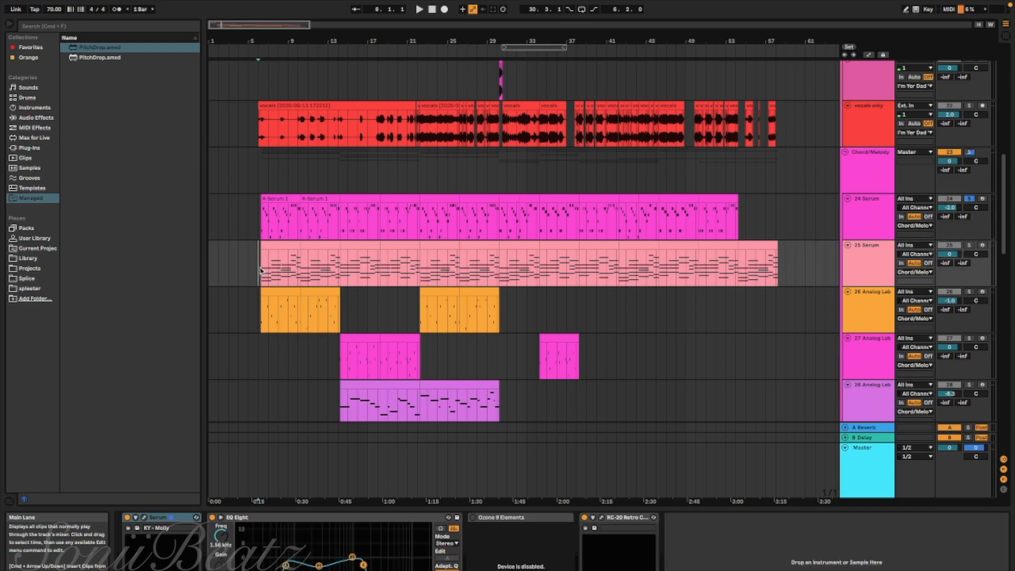
pyautogui.click(970, 245)
pyautogui.press('space')
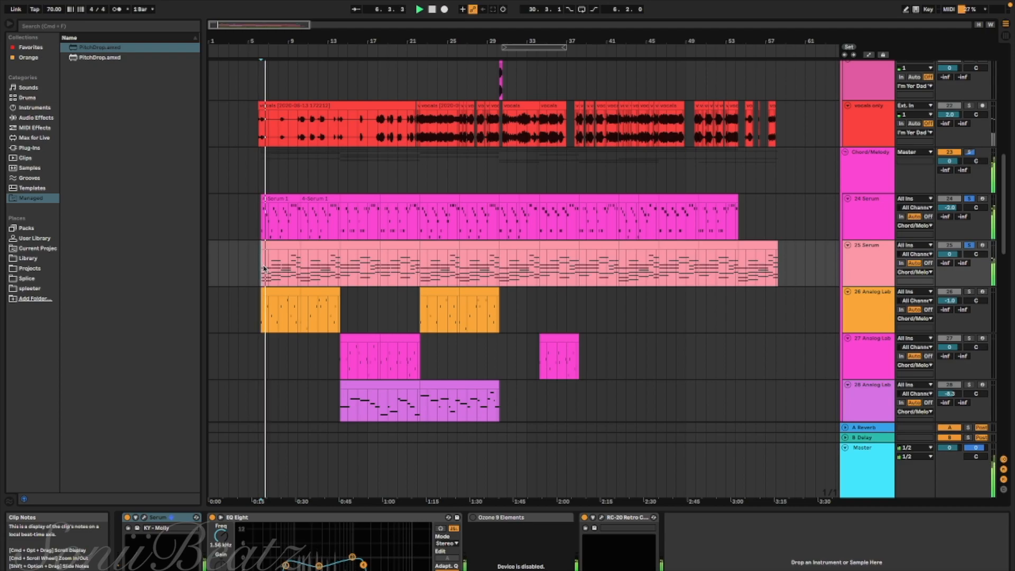
pyautogui.scroll(3, 276, 277)
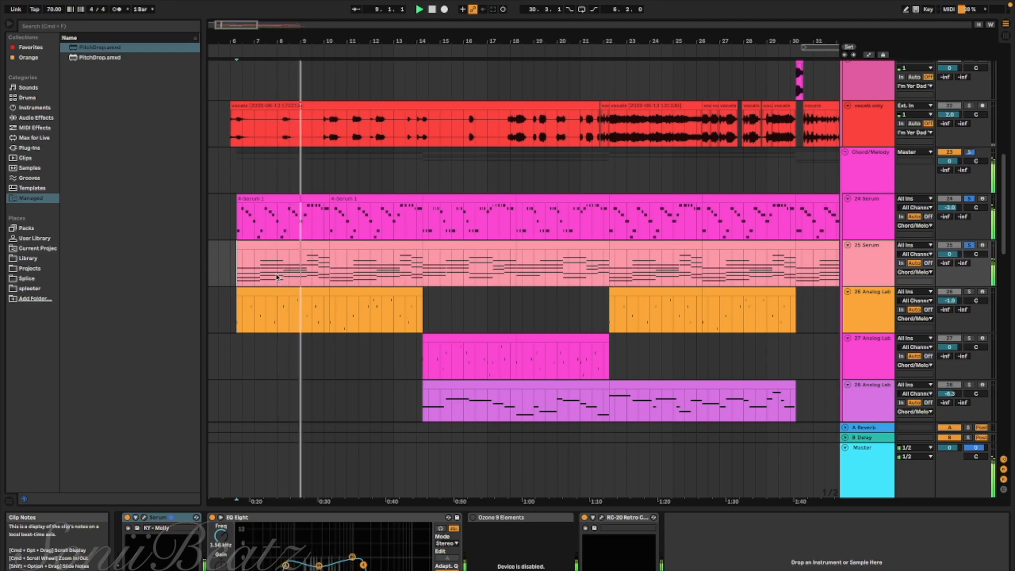
pyautogui.click(831, 331)
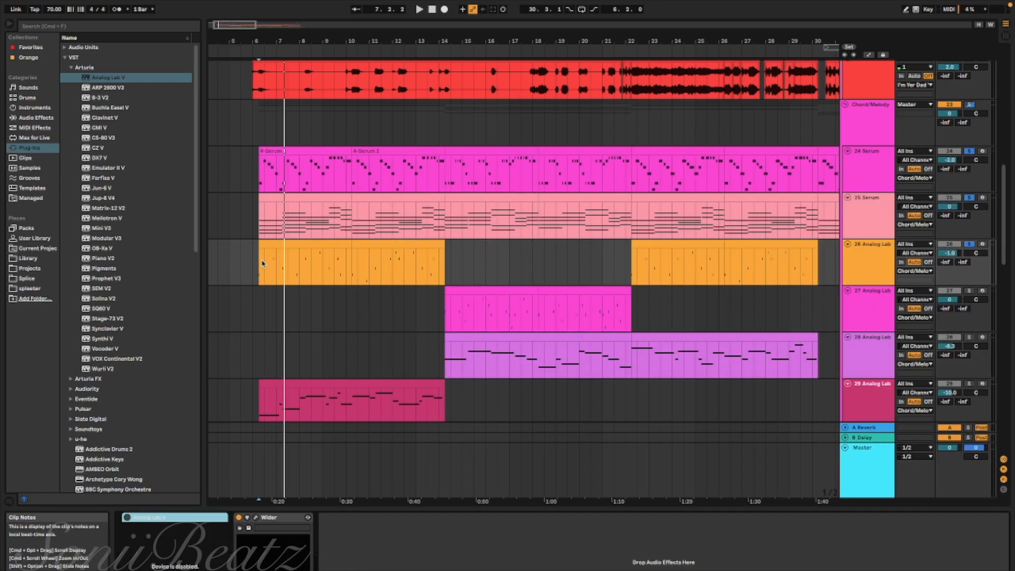
# Leave only the 26 Analog Lab track soloed and play its part from bar 6 and again from bar 10
pyautogui.scroll(-10, 502, 333)
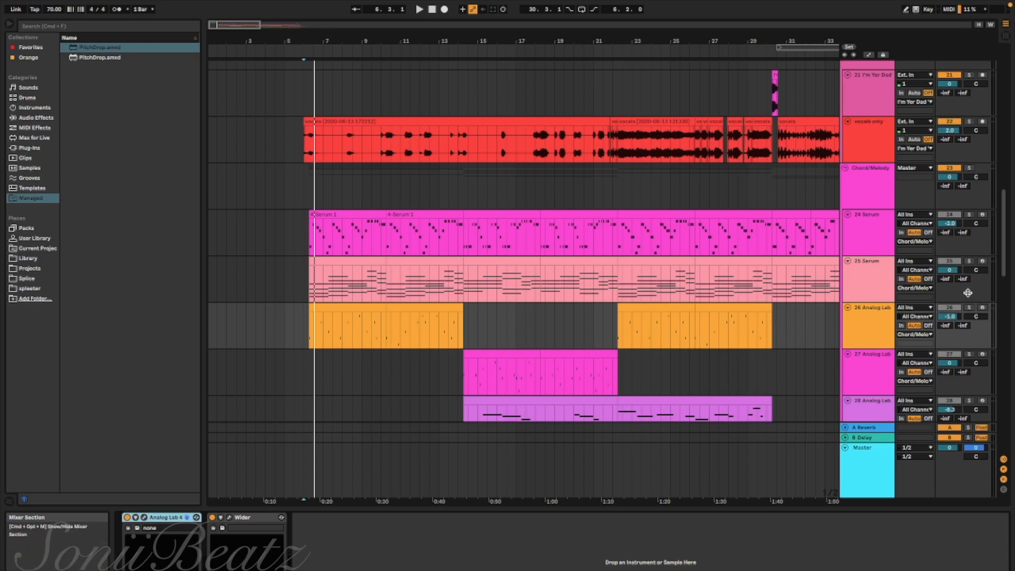
pyautogui.click(969, 260)
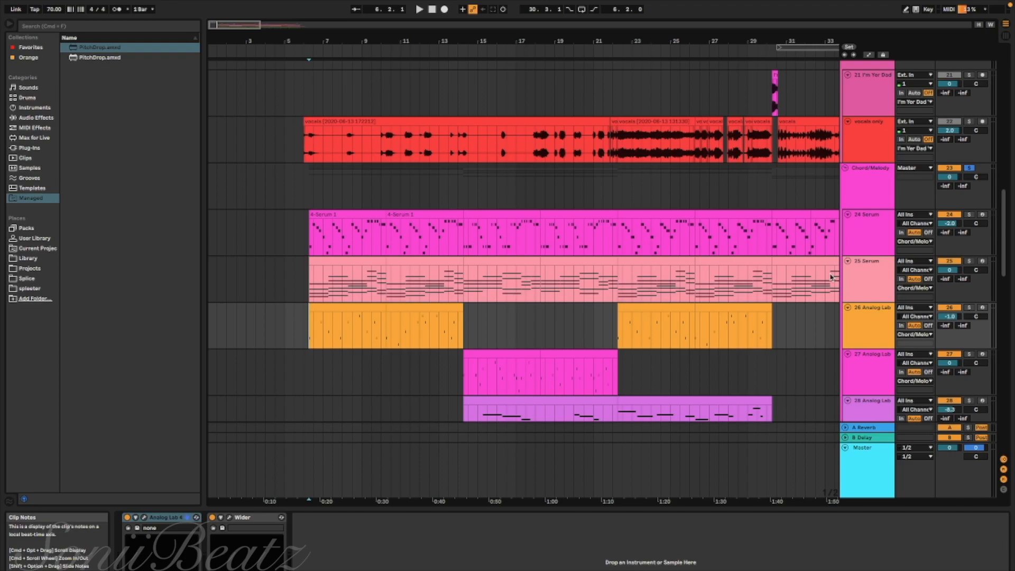
pyautogui.press('space')
pyautogui.click(969, 307)
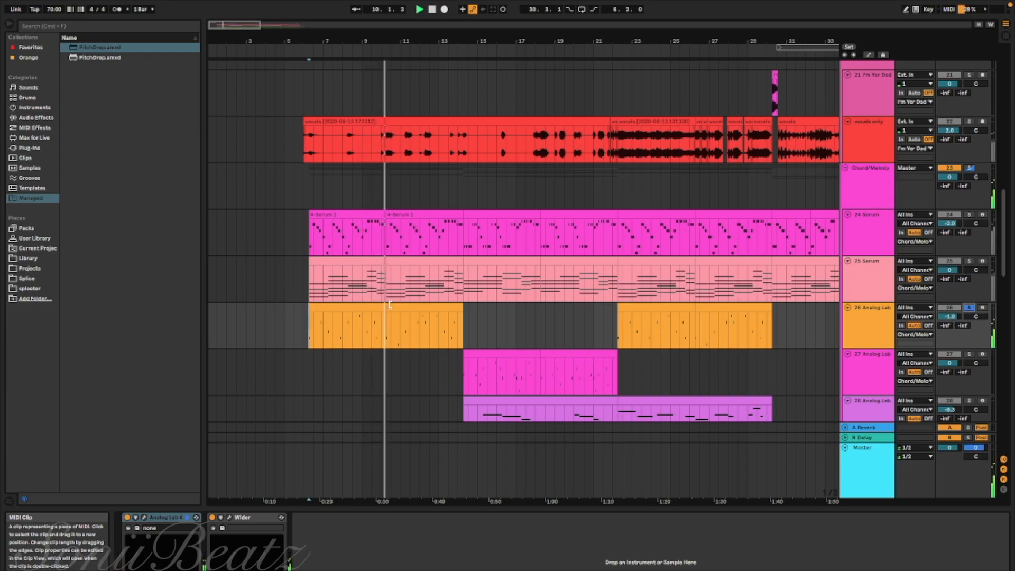
pyautogui.click(387, 335)
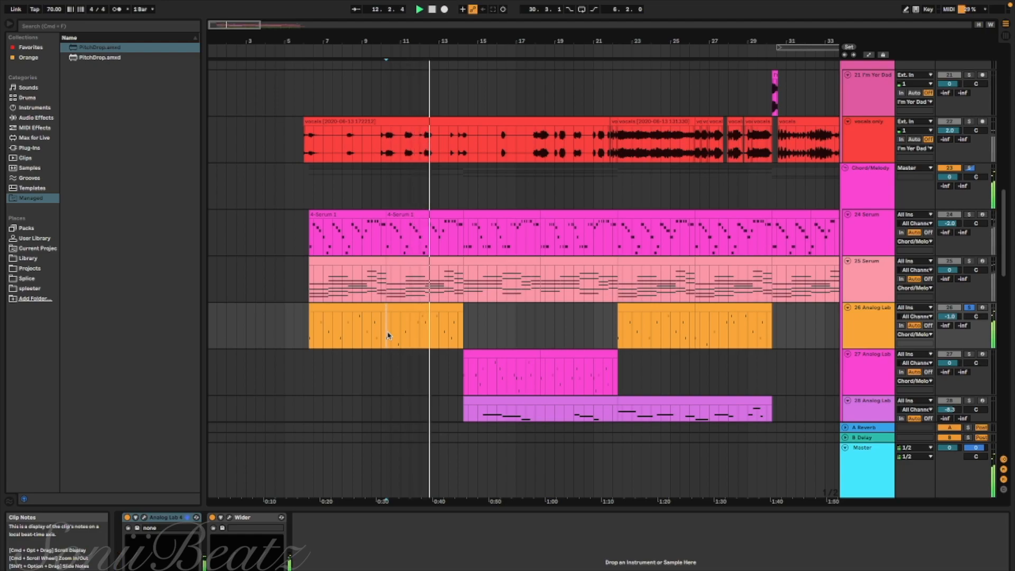
# Add the 27 Analog Lab track to the solo and play from the start of its first clip around bar 14 into bar 23
pyautogui.click(968, 355)
pyautogui.click(463, 384)
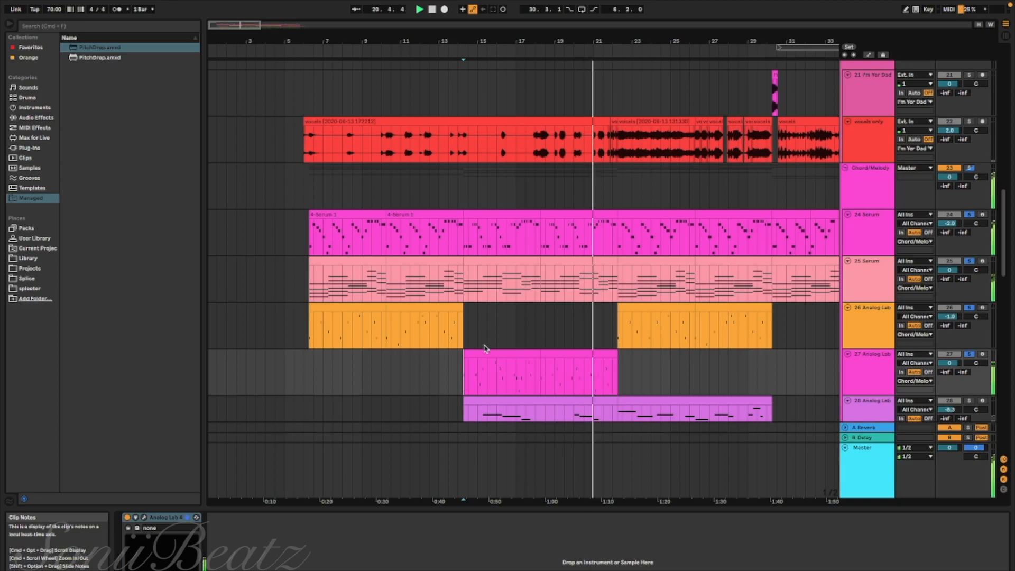
pyautogui.hscroll(3, 553, 322)
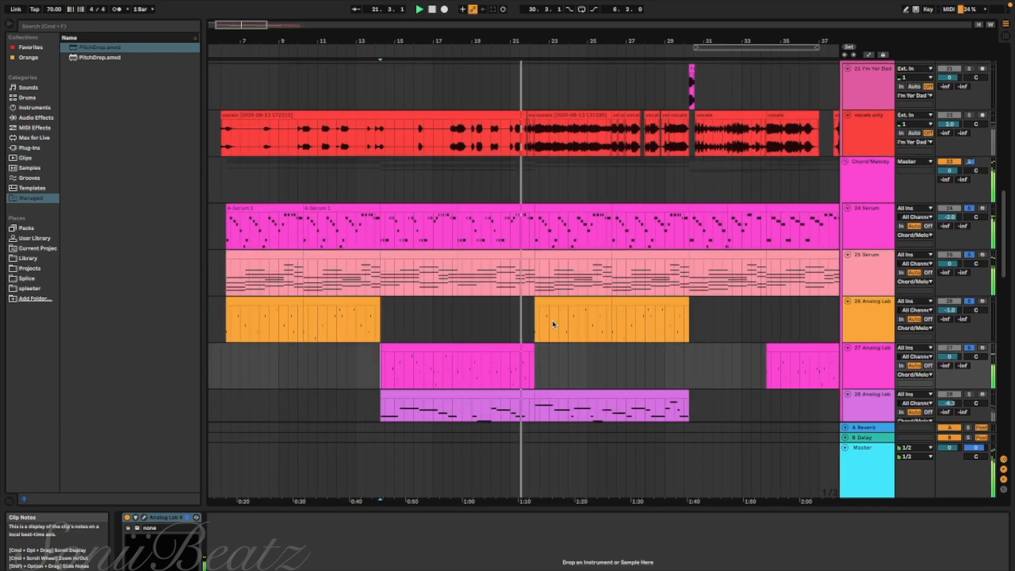
pyautogui.hscroll(3, 552, 323)
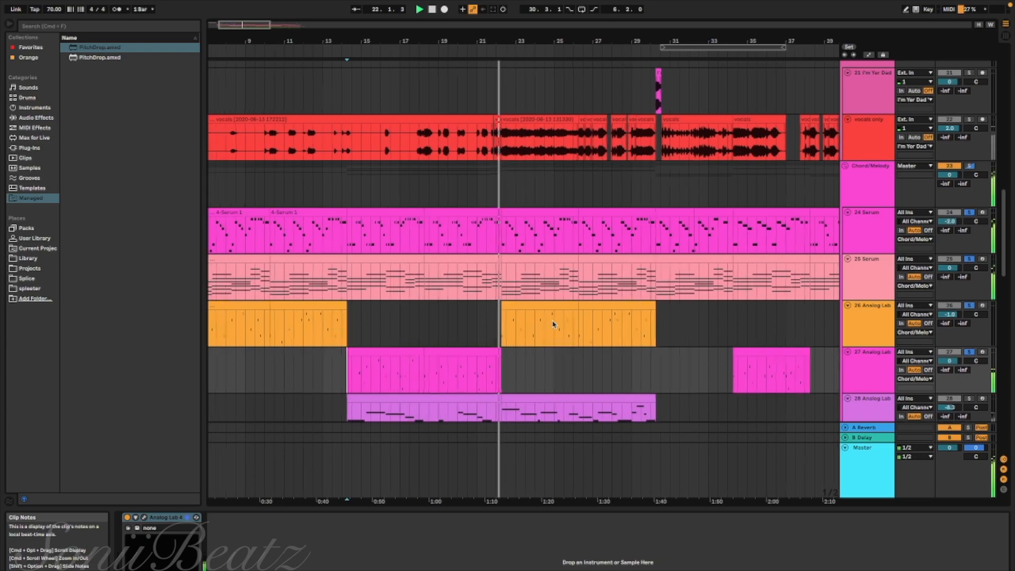
pyautogui.scroll(-3, 553, 323)
pyautogui.hscroll(-2, 553, 324)
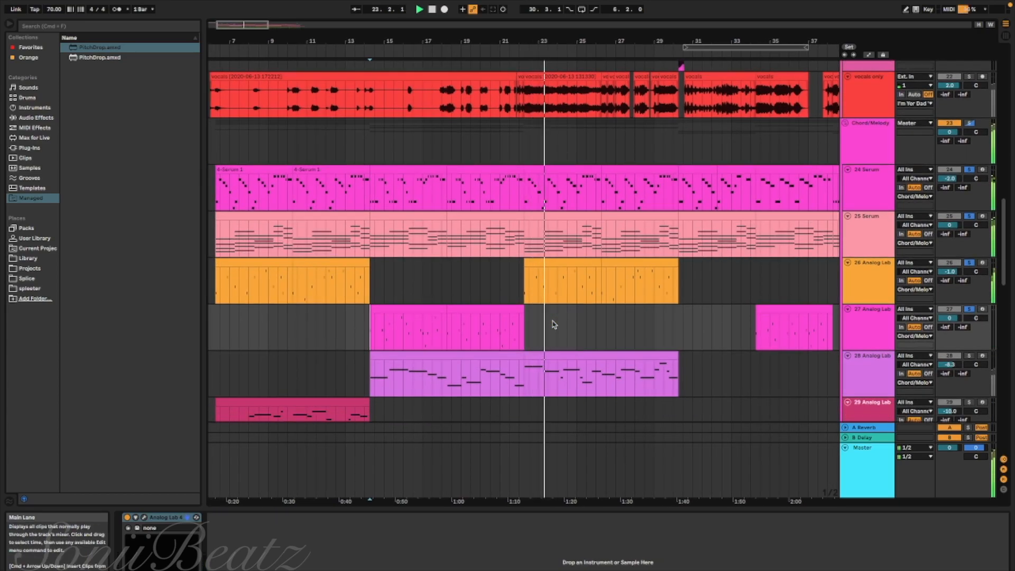
pyautogui.scroll(-4, 553, 324)
pyautogui.hscroll(-3, 553, 323)
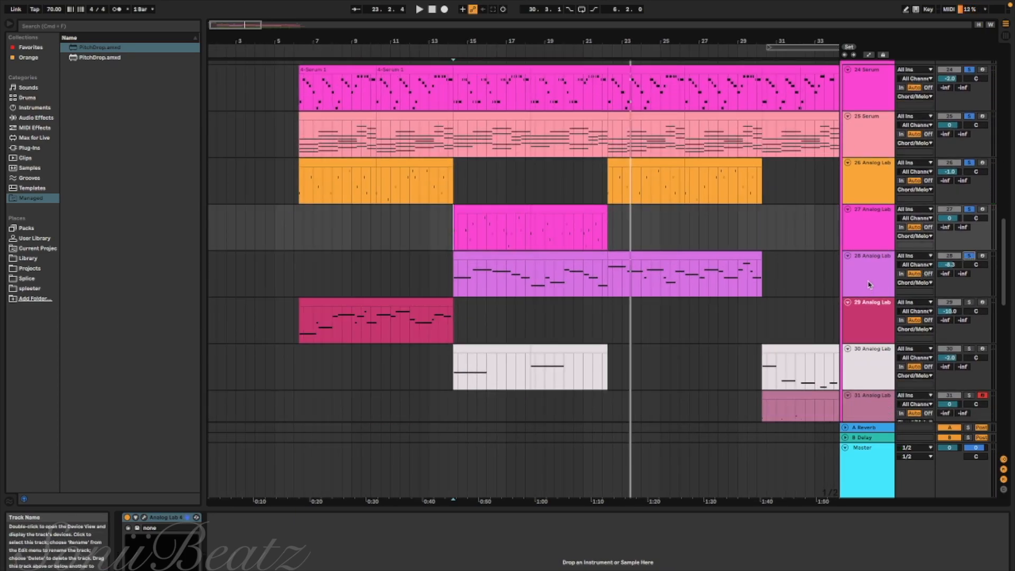
# Check the Analog Lab presets used on tracks 26, 27 and 28, closing each plug-in window
pyautogui.click(851, 182)
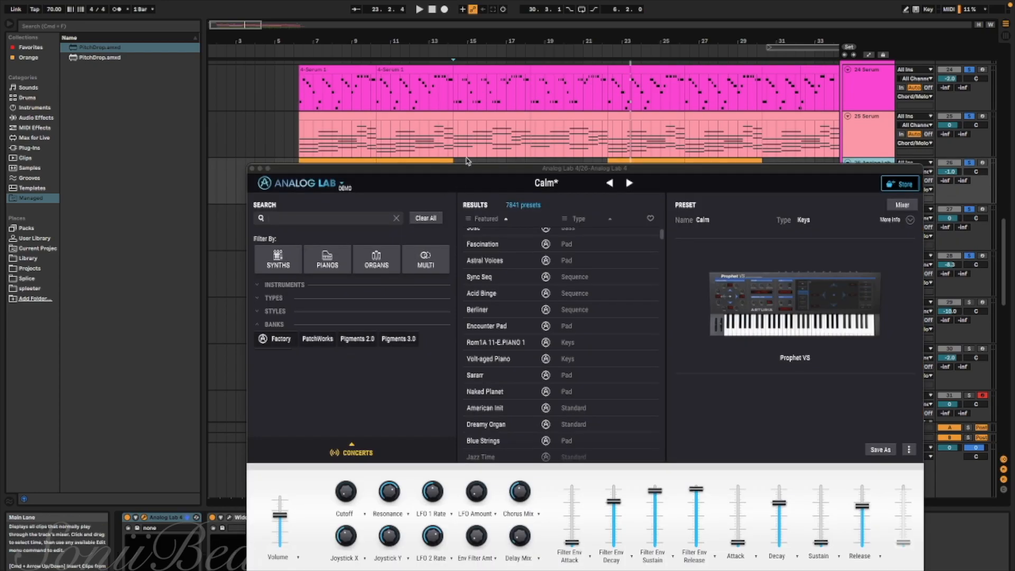
pyautogui.click(252, 170)
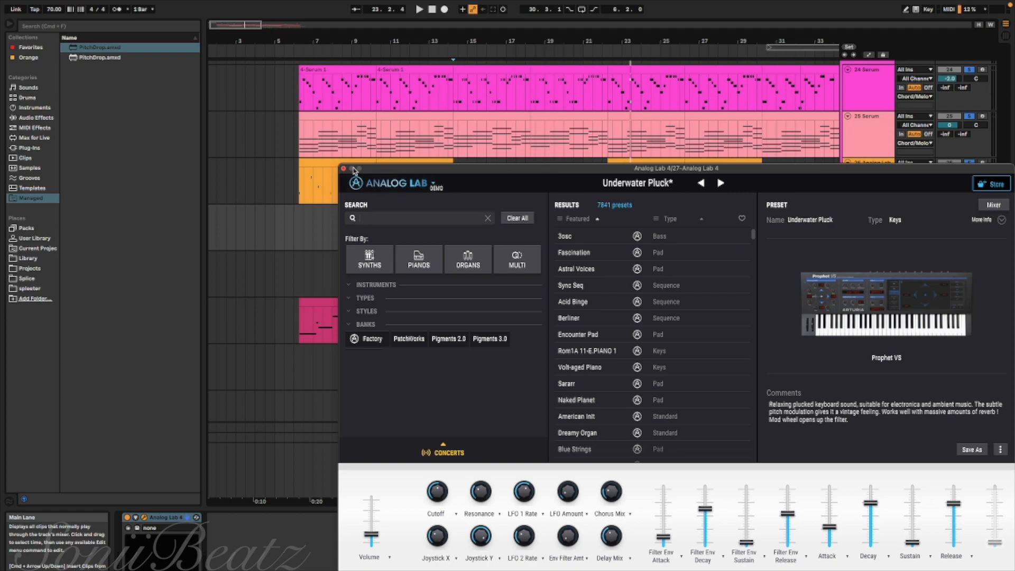
pyautogui.click(353, 169)
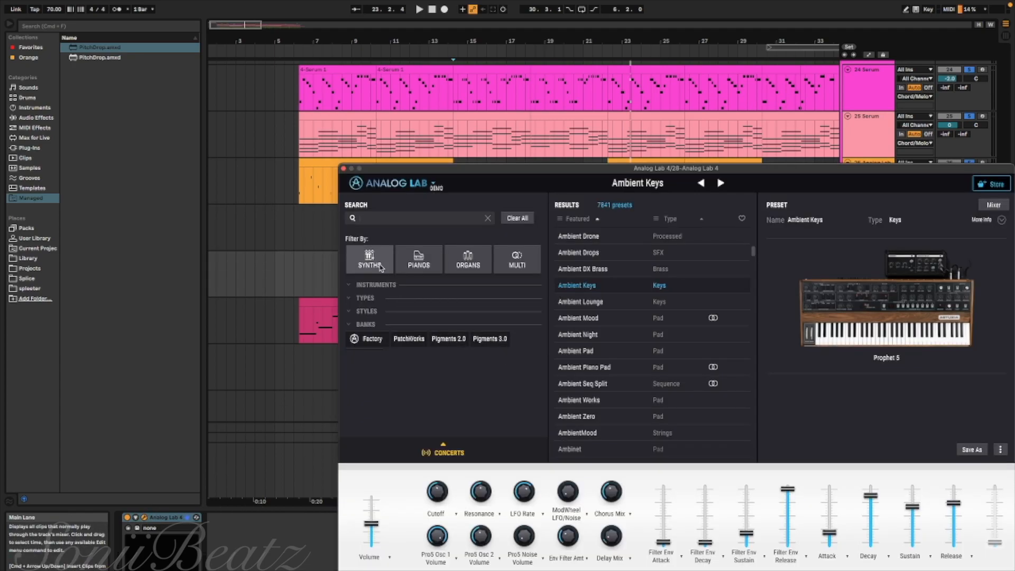
pyautogui.click(344, 169)
# Play the 28 Analog Lab melody from bar 14 to bar 22 and solo the 25 Serum track again
pyautogui.click(458, 278)
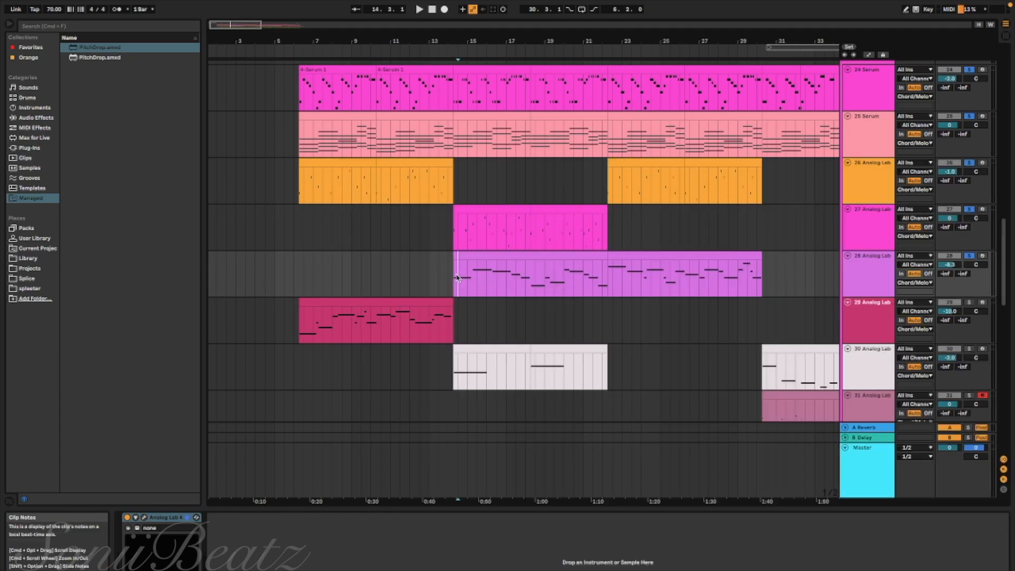
pyautogui.press('space')
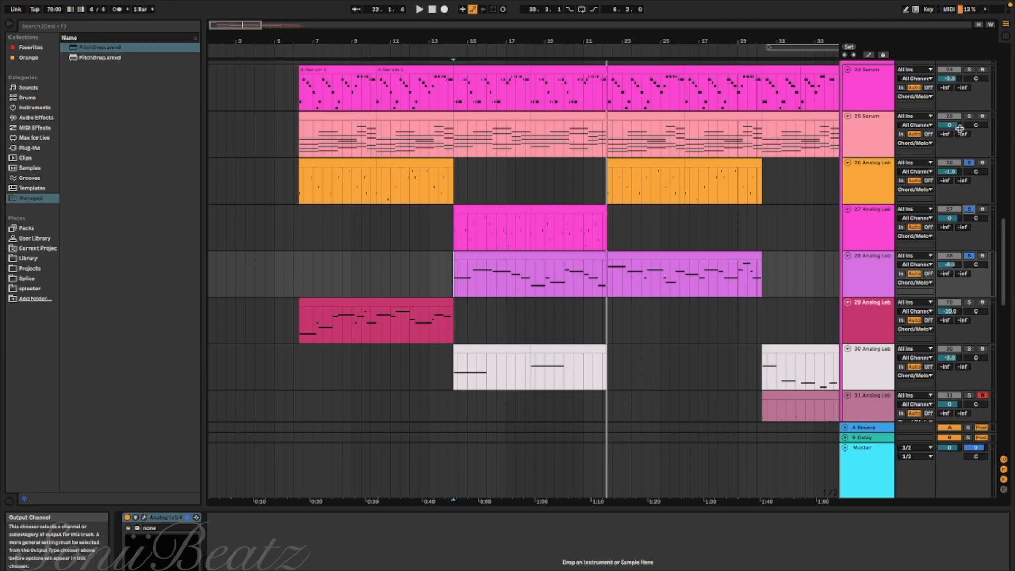
pyautogui.click(969, 117)
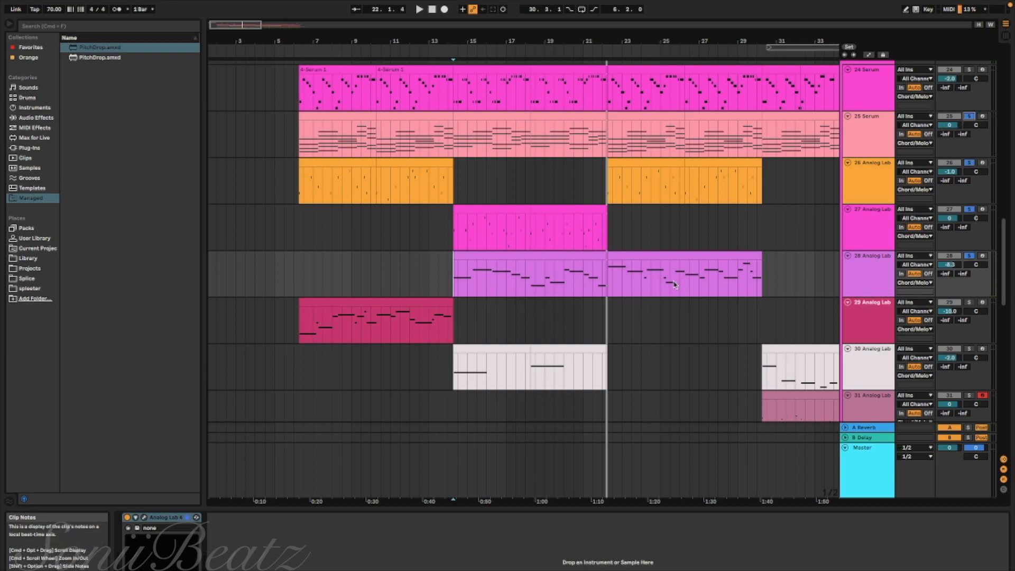
# Open Analog Lab on track 29, continue past its start screen to view the preset, and close the plug-in window
pyautogui.hscroll(-1, 416, 287)
pyautogui.scroll(-1, 416, 288)
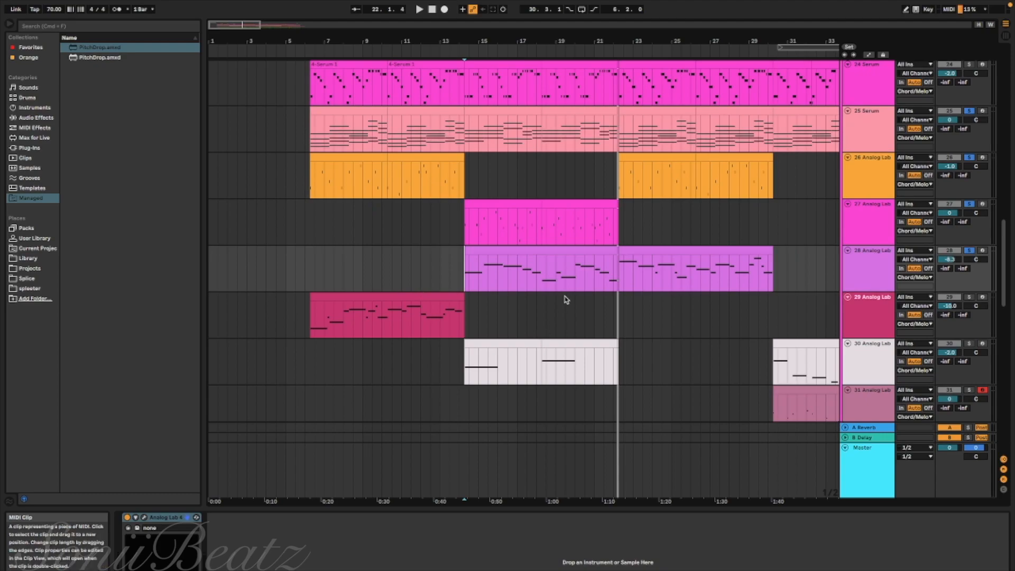
pyautogui.scroll(3, 528, 288)
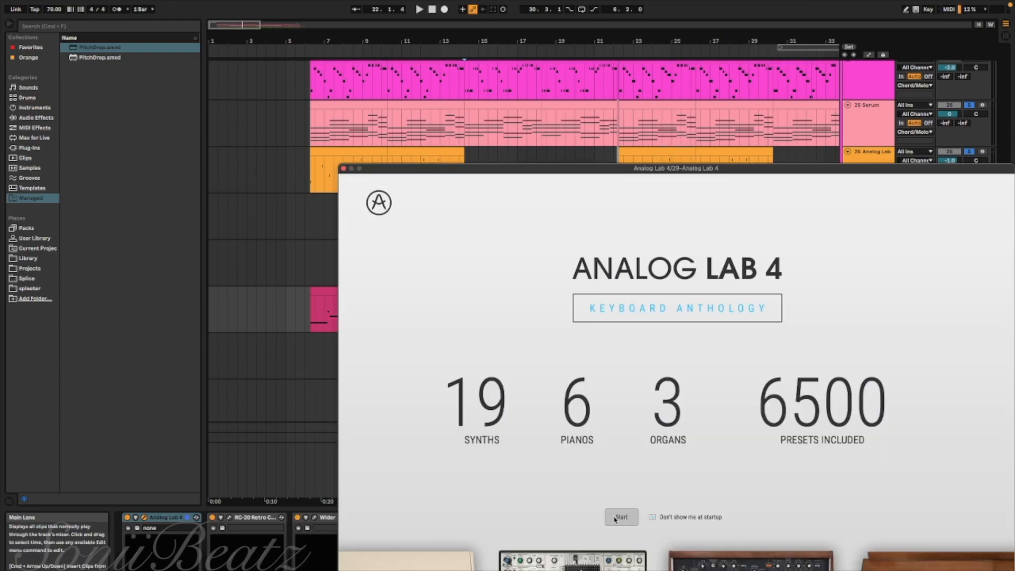
pyautogui.click(613, 518)
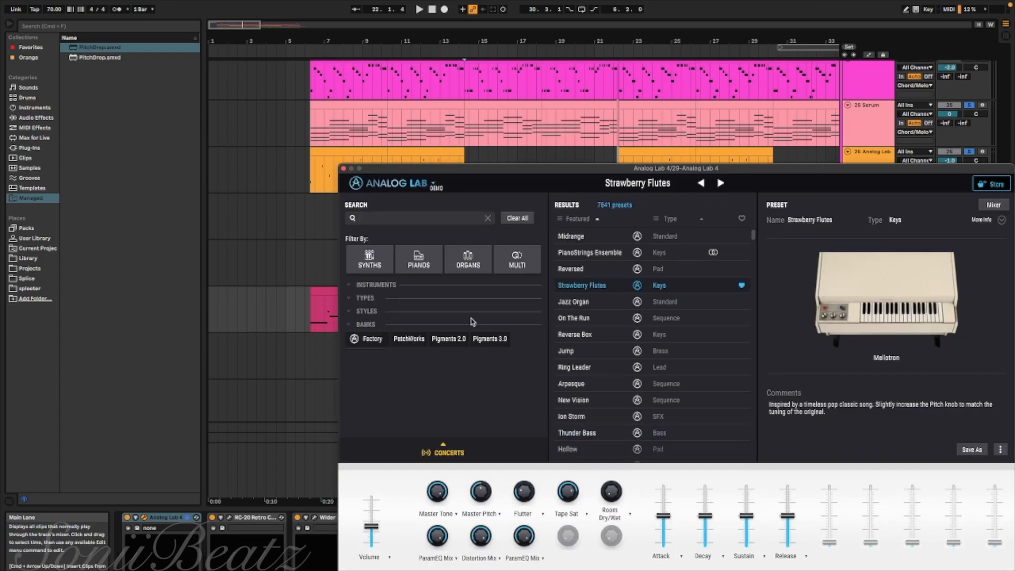
pyautogui.click(343, 169)
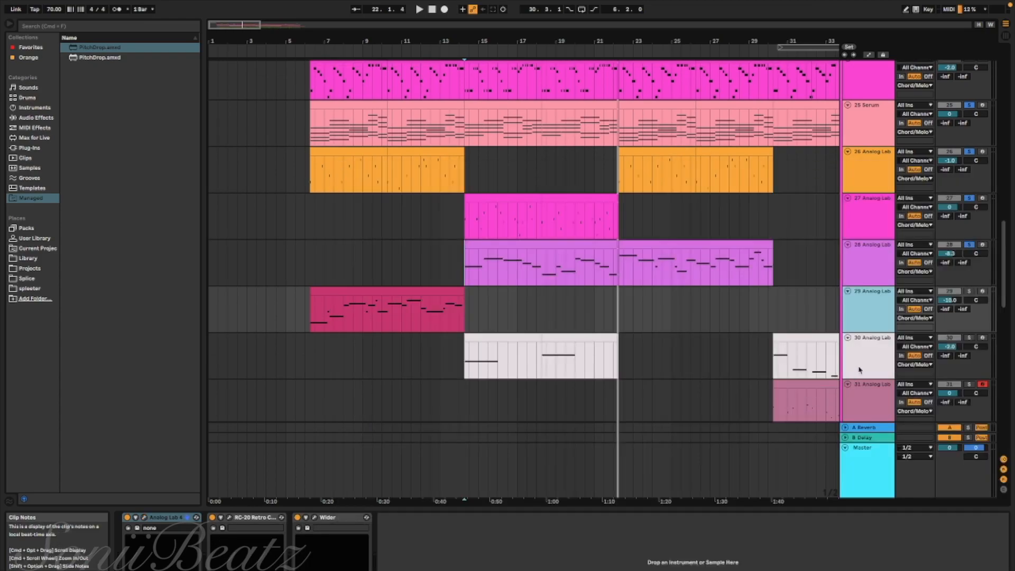
# Add the 29 Analog Lab track to the solo and play its first clip from just before bar 6
pyautogui.click(969, 292)
pyautogui.click(305, 317)
pyautogui.press('space')
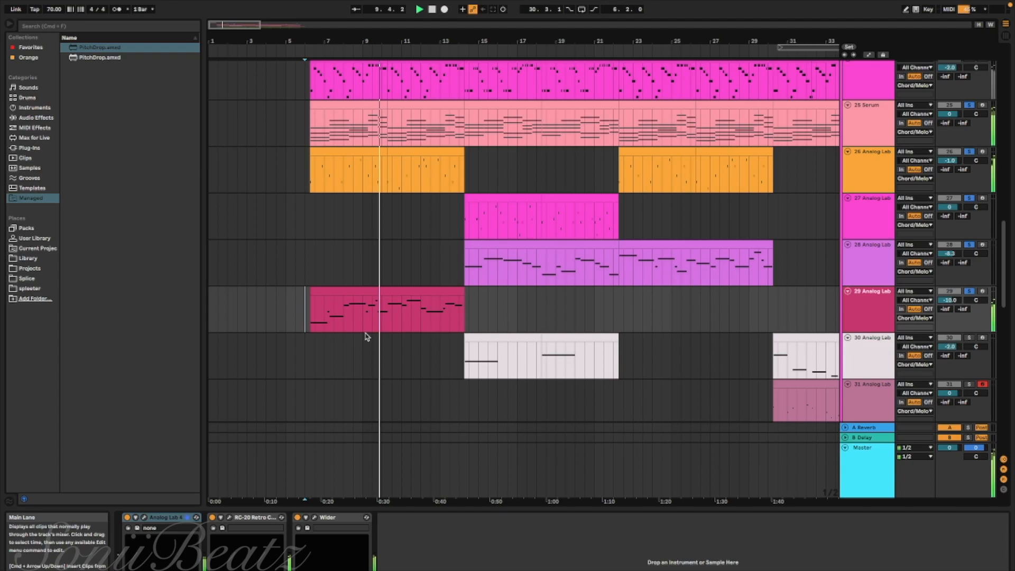
pyautogui.scroll(-2, 367, 337)
pyautogui.hscroll(2, 367, 336)
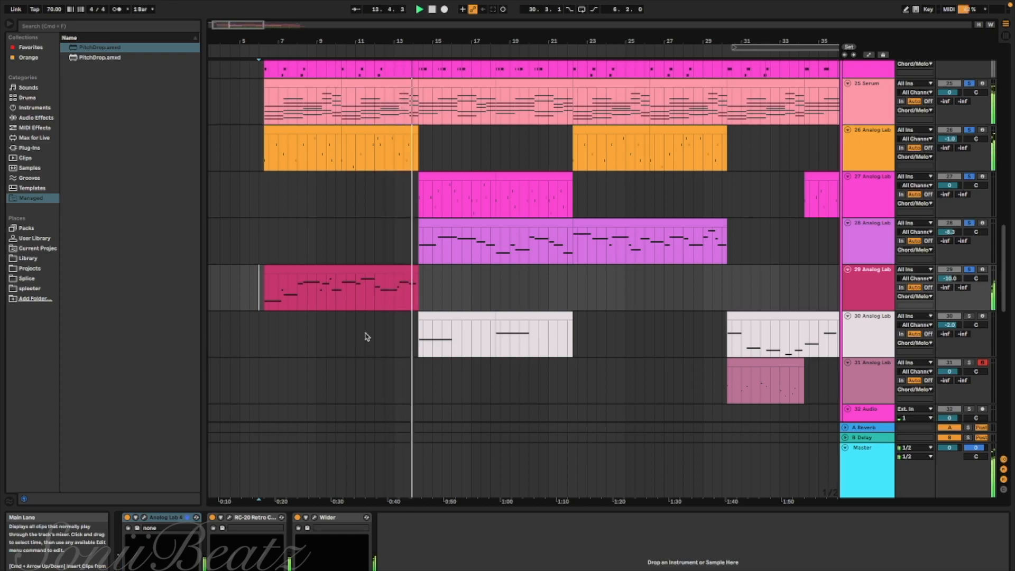
# Play the soloed tracks from the start of the first 30 Analog Lab clip at bar 14, bringing its remaining clips into view
pyautogui.click(417, 337)
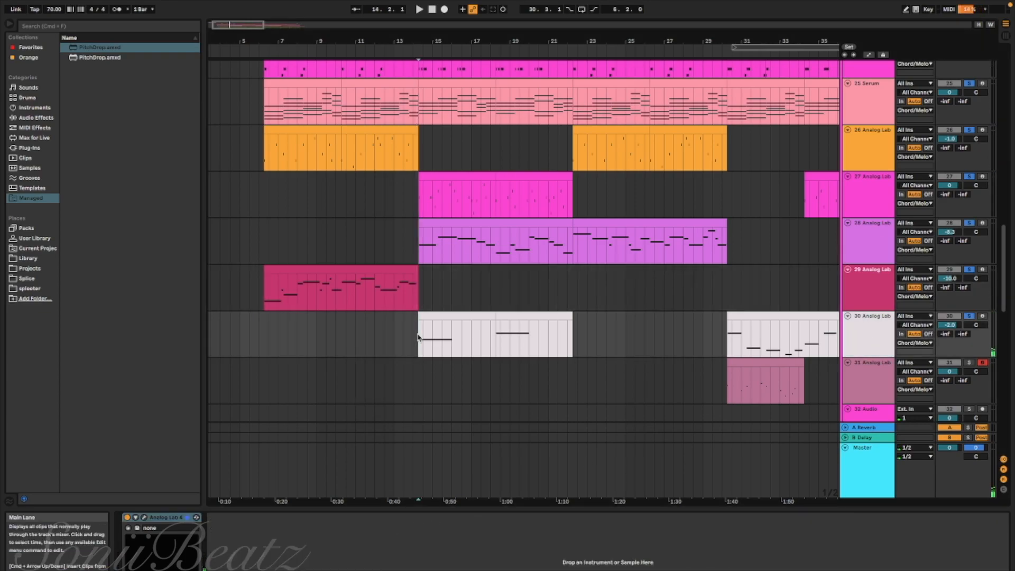
pyautogui.press('space')
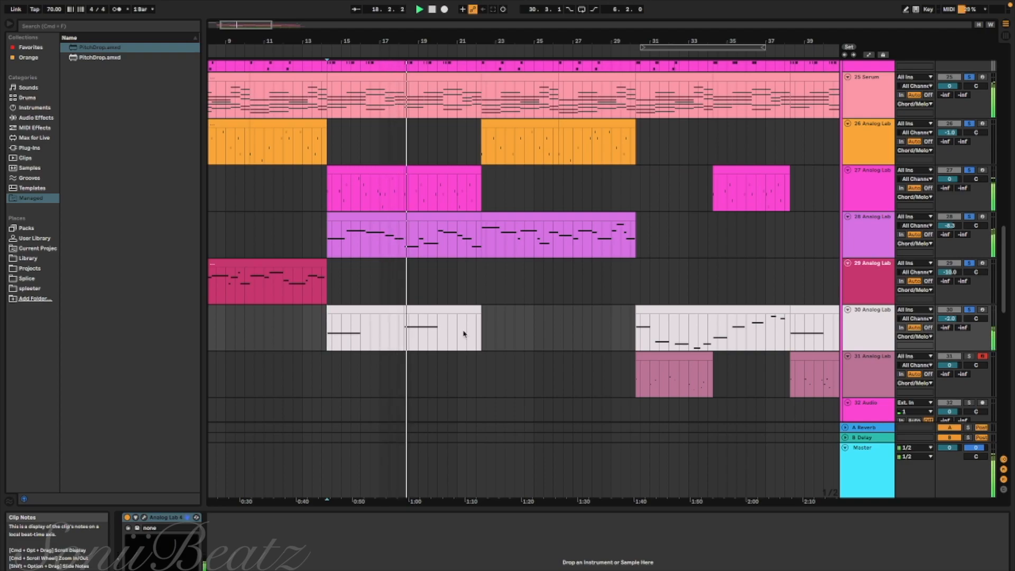
pyautogui.scroll(-3, 464, 334)
pyautogui.hscroll(3, 464, 334)
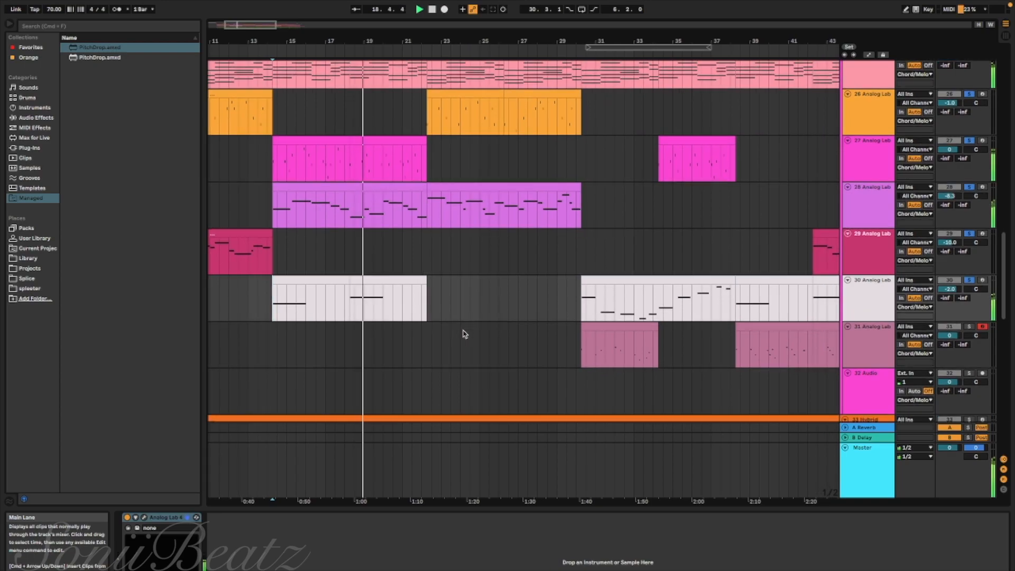
pyautogui.scroll(-1, 464, 334)
pyautogui.hscroll(1, 464, 334)
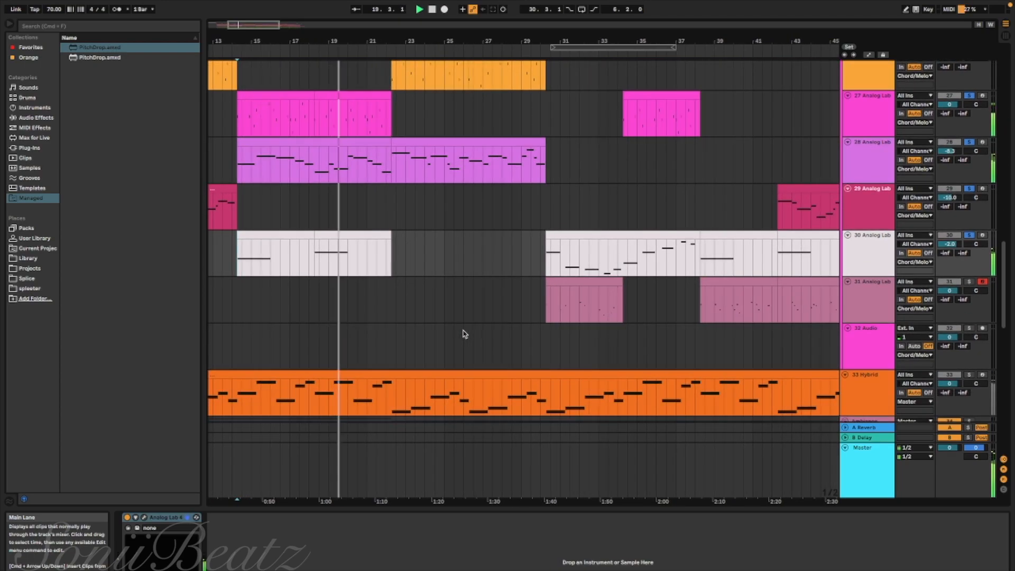
pyautogui.scroll(1, 437, 297)
pyautogui.hscroll(2, 437, 296)
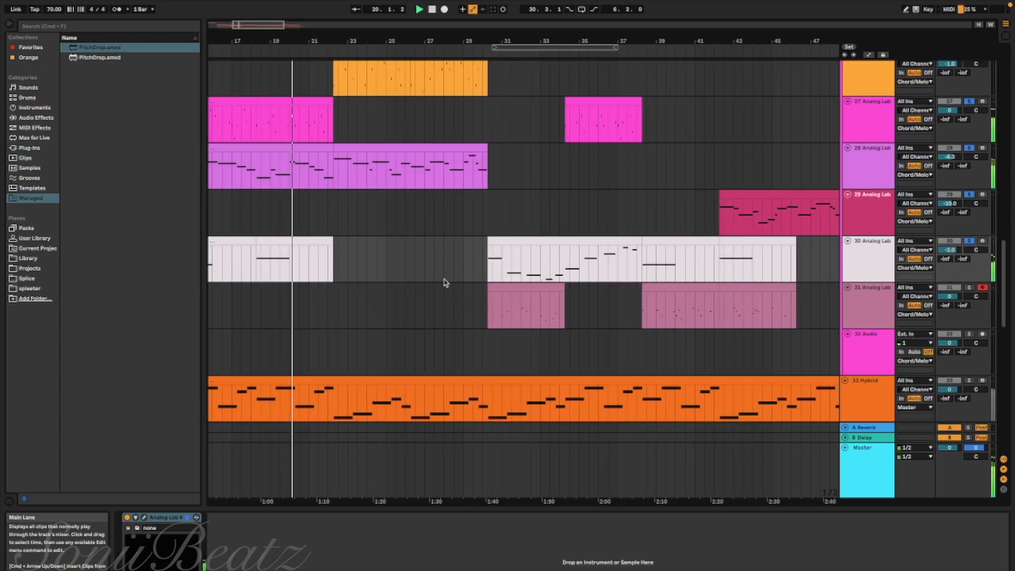
# Set the playback start just before track 30's clip near bar 30 and check track 31's Analog Lab preset, closing its window
pyautogui.click(480, 262)
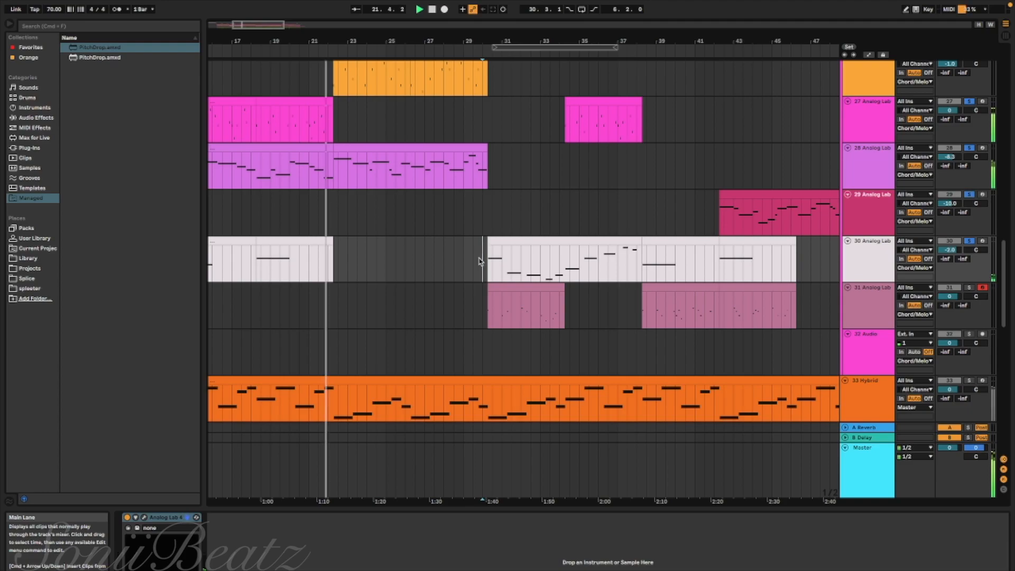
pyautogui.click(862, 298)
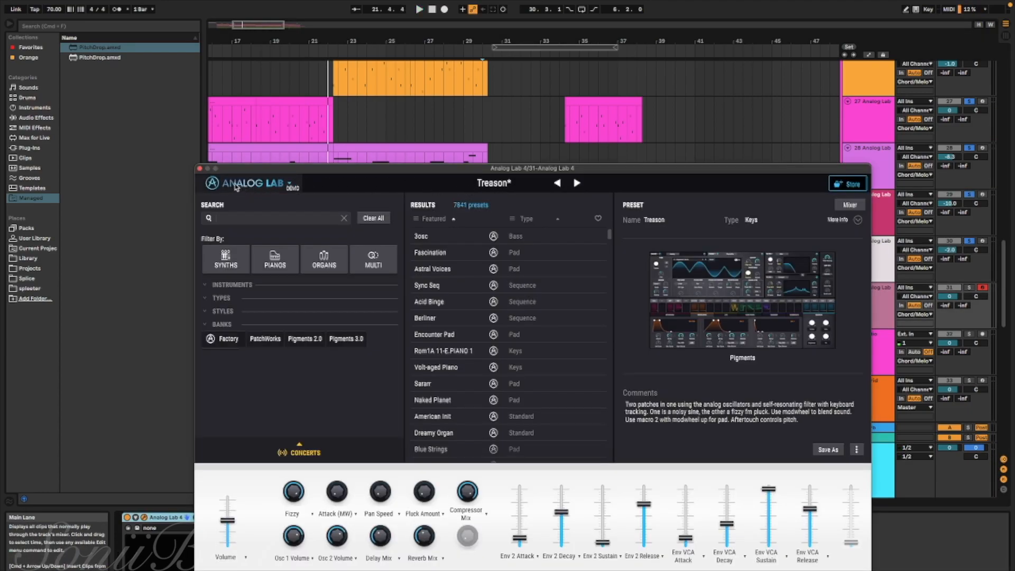
pyautogui.click(199, 168)
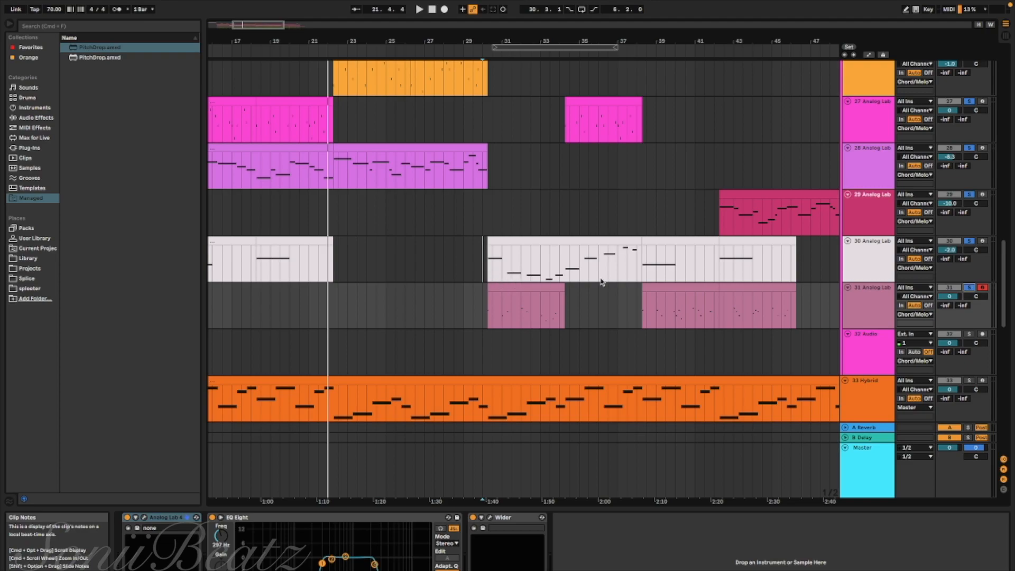
# Look over where the clips of the Analog Lab tracks 26 to 31 fall along the arrangement's timeline
pyautogui.scroll(-2, 657, 262)
pyautogui.hscroll(2, 657, 262)
pyautogui.scroll(1, 657, 262)
pyautogui.scroll(-1, 656, 319)
pyautogui.scroll(5, 656, 319)
pyautogui.hscroll(-5, 656, 319)
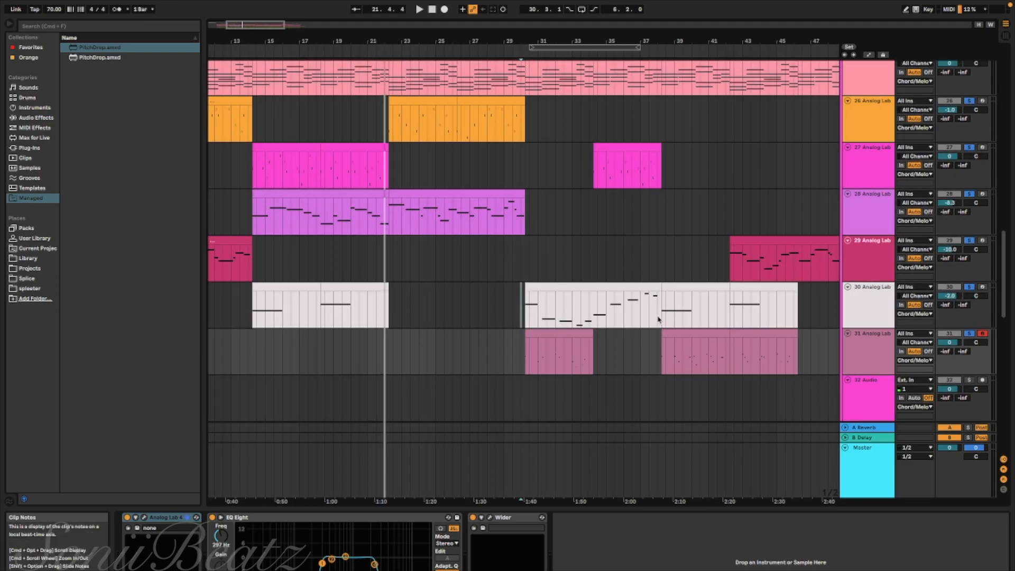
pyautogui.scroll(-1, 510, 394)
pyautogui.hscroll(3, 510, 394)
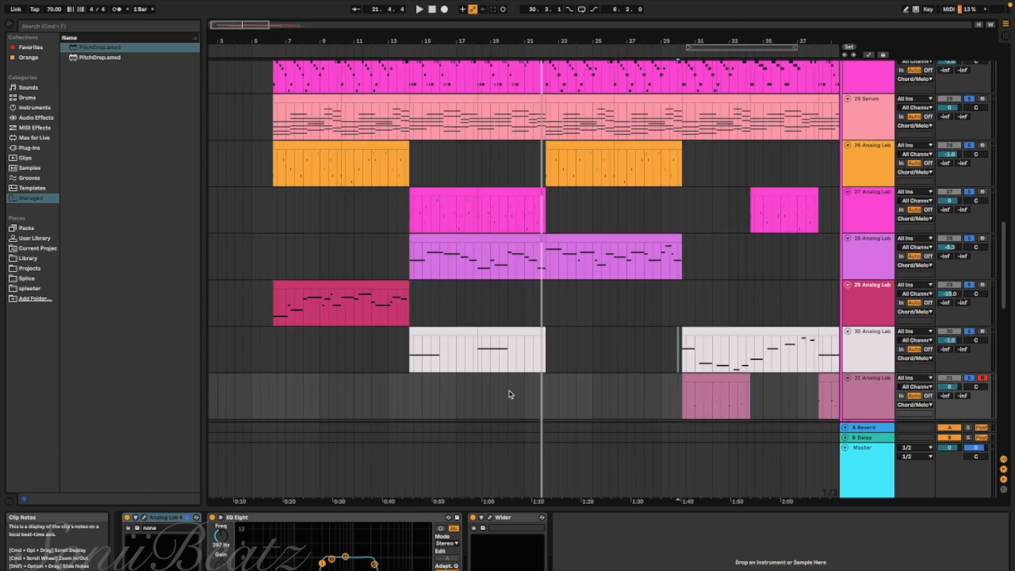
pyautogui.scroll(-3, 458, 208)
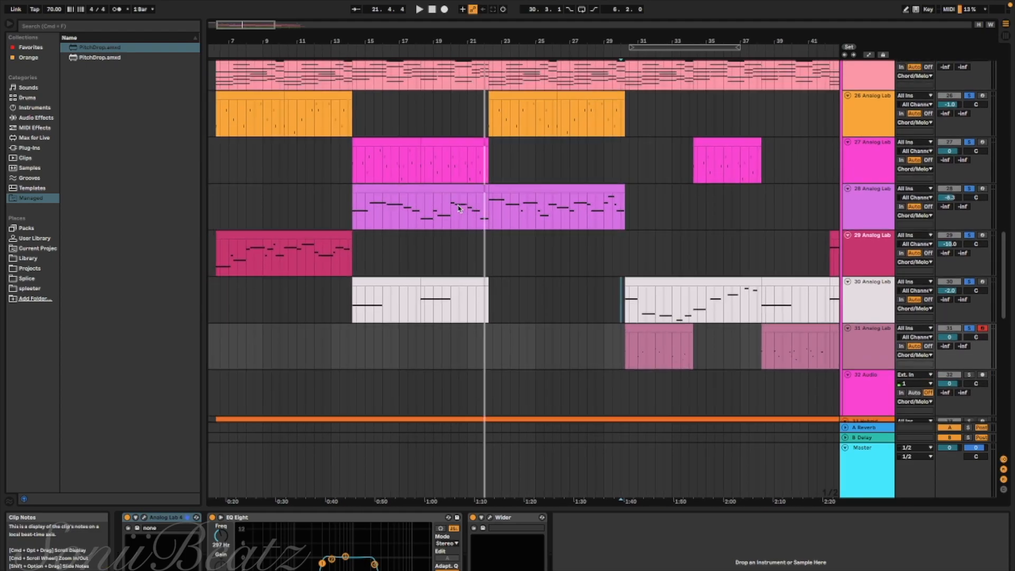
pyautogui.hscroll(6, 458, 208)
pyautogui.hscroll(-4, 459, 208)
pyautogui.scroll(-1, 459, 208)
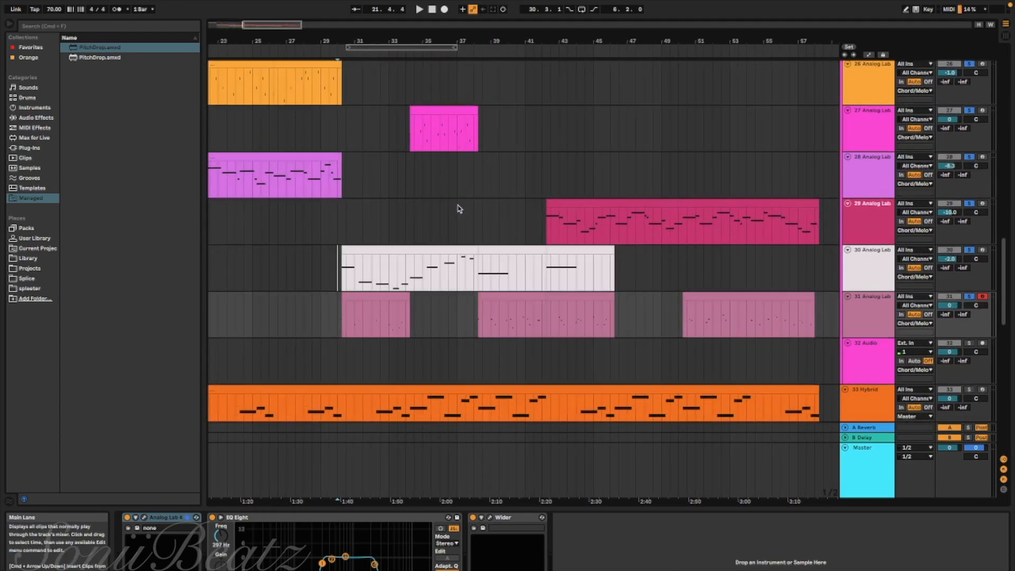
pyautogui.hscroll(-1, 459, 208)
pyautogui.scroll(1, 459, 208)
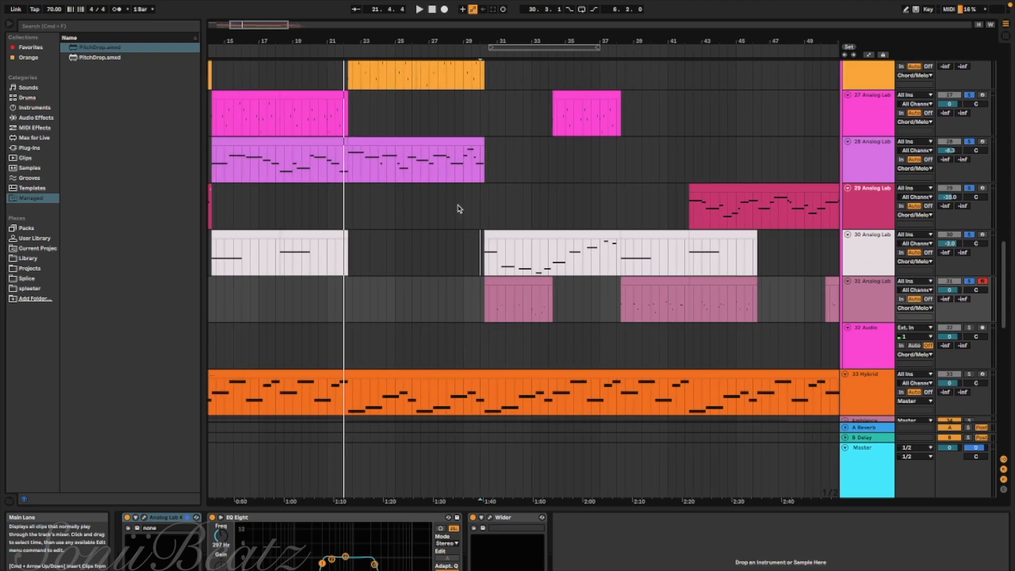
pyautogui.hscroll(-3, 459, 208)
pyautogui.scroll(1, 458, 208)
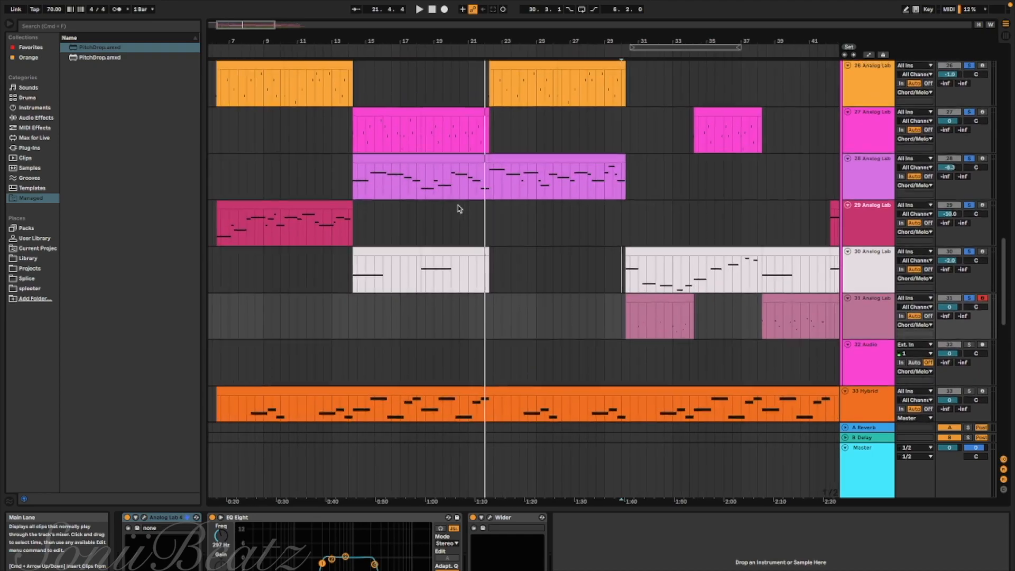
pyautogui.scroll(-1, 459, 208)
pyautogui.hscroll(3, 459, 208)
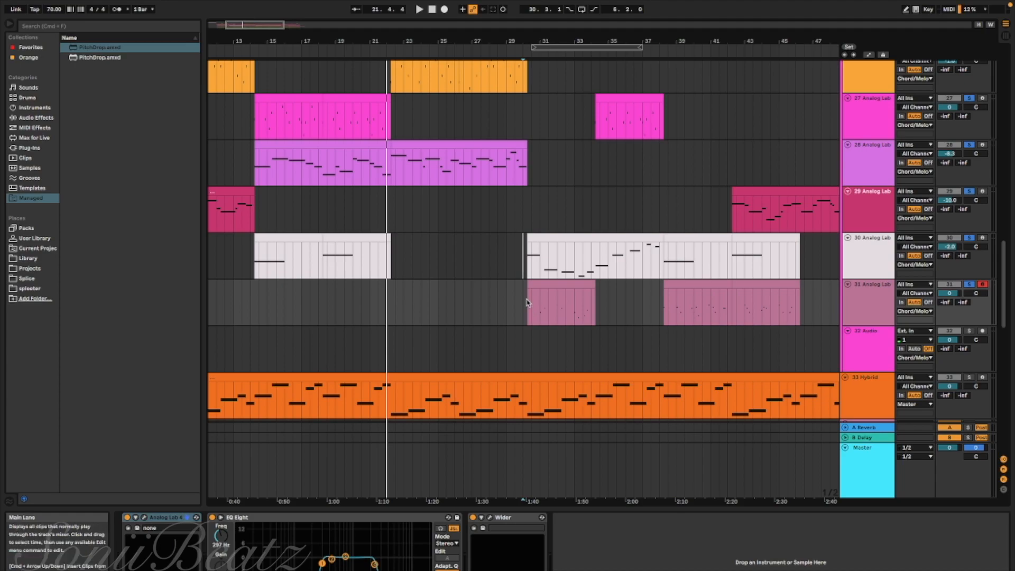
# Play the soloed tracks from the start of track 31's first Analog Lab clip, just after bar 30
pyautogui.press('space')
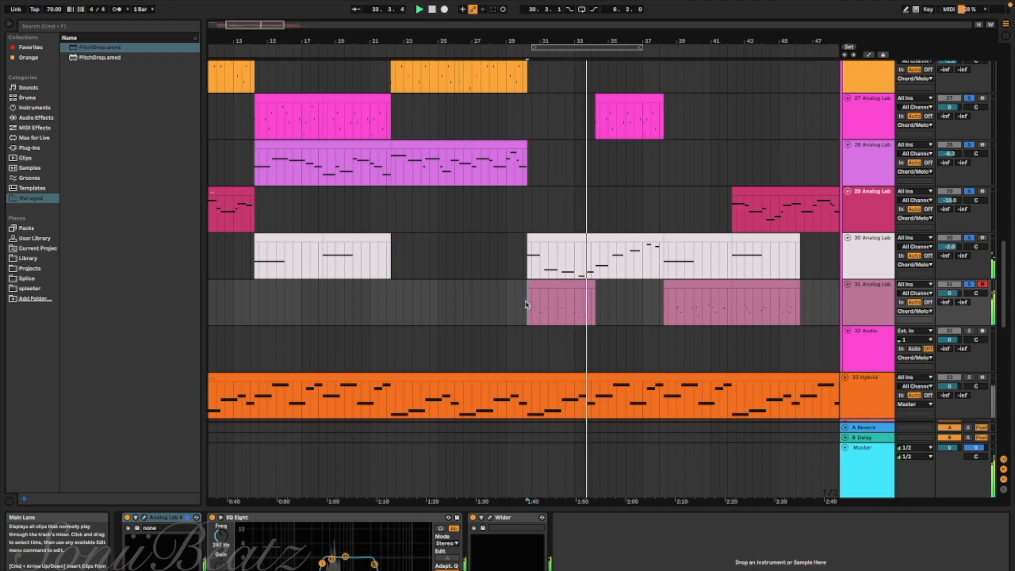
pyautogui.scroll(-10, 634, 299)
pyautogui.hscroll(5, 634, 298)
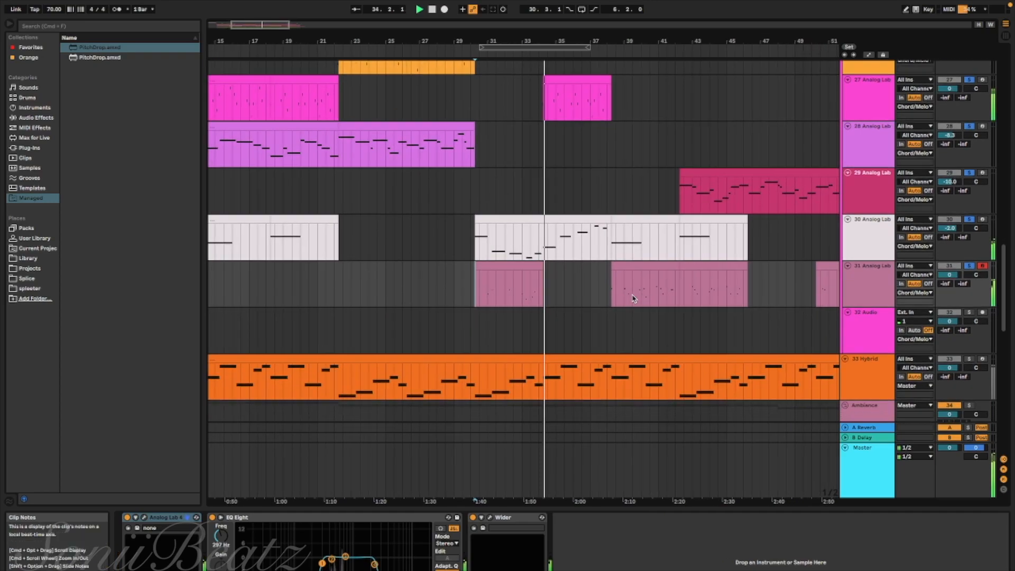
pyautogui.hscroll(-6, 634, 298)
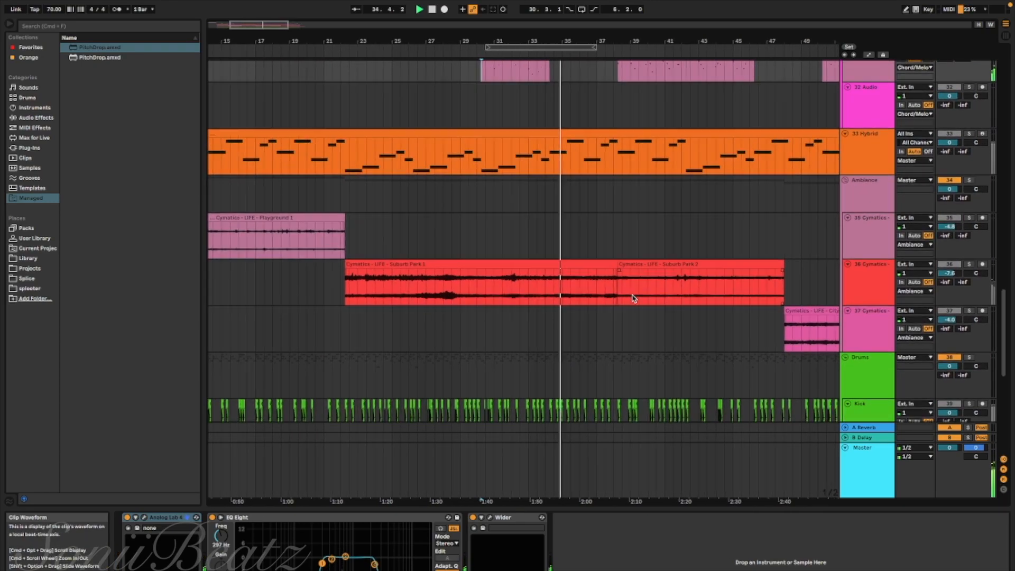
# Survey the full song's arrangement during playback, from the vocal and melody tracks down to the ambience and drum tracks
pyautogui.scroll(-5, 633, 298)
pyautogui.hscroll(5, 634, 298)
pyautogui.scroll(8, 632, 295)
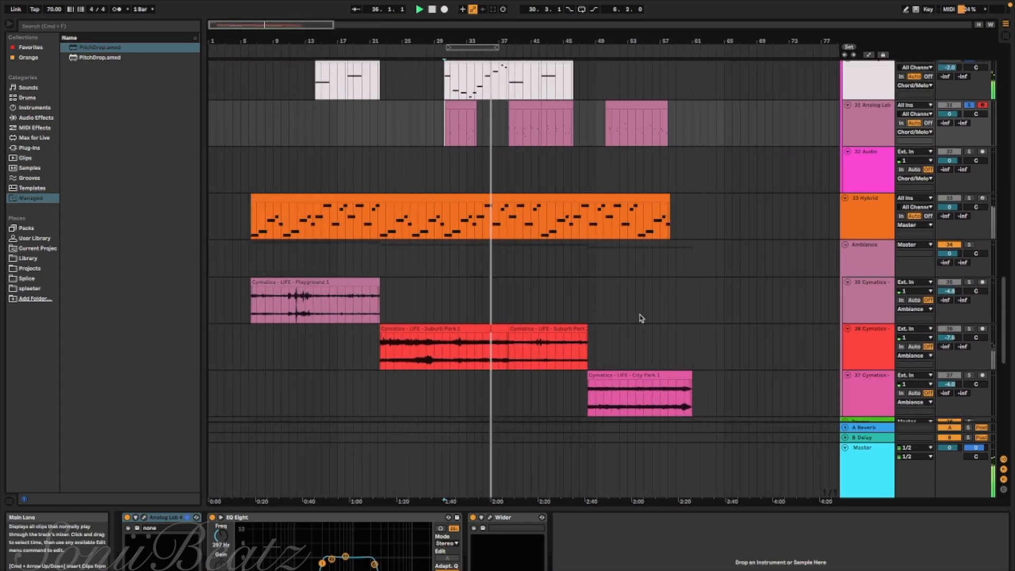
pyautogui.scroll(5, 641, 318)
pyautogui.scroll(2, 641, 318)
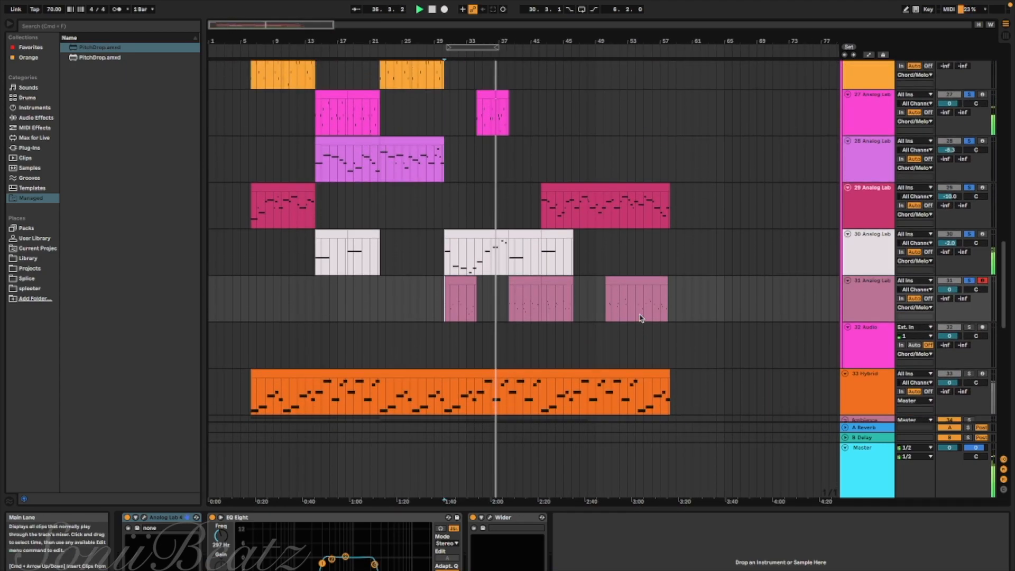
pyautogui.scroll(2, 642, 317)
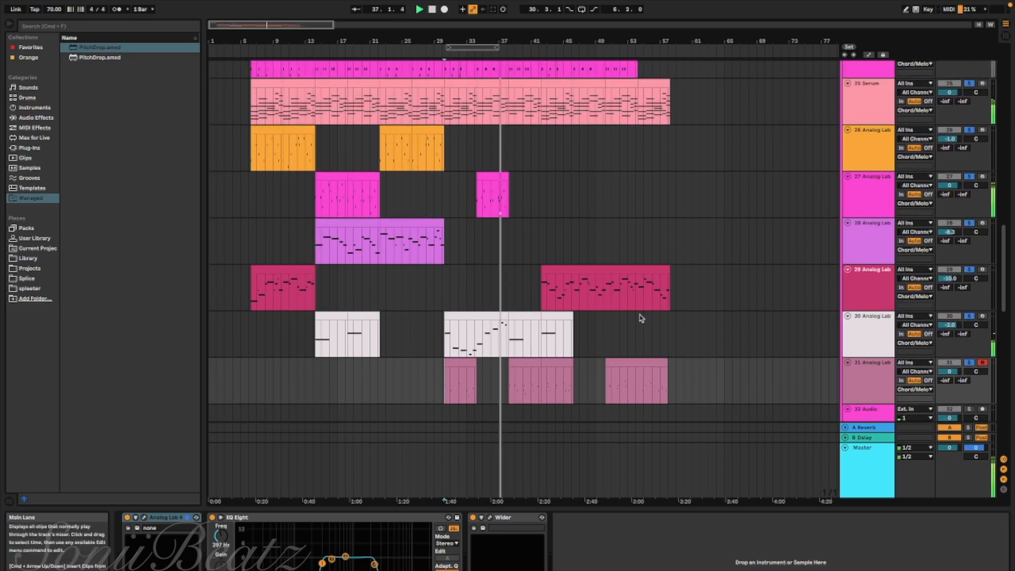
pyautogui.scroll(2, 641, 317)
pyautogui.scroll(5, 641, 317)
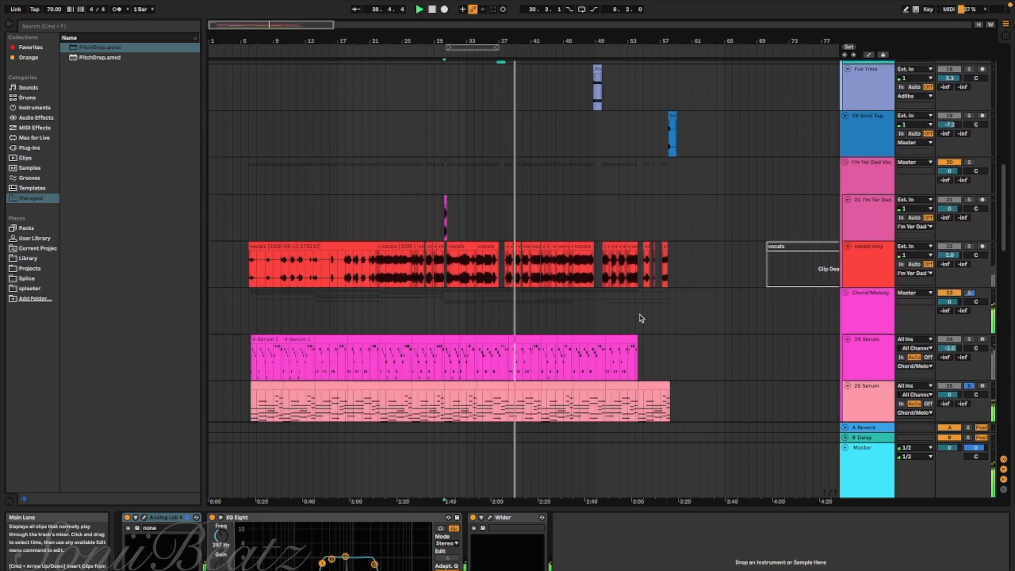
pyautogui.scroll(-4, 642, 318)
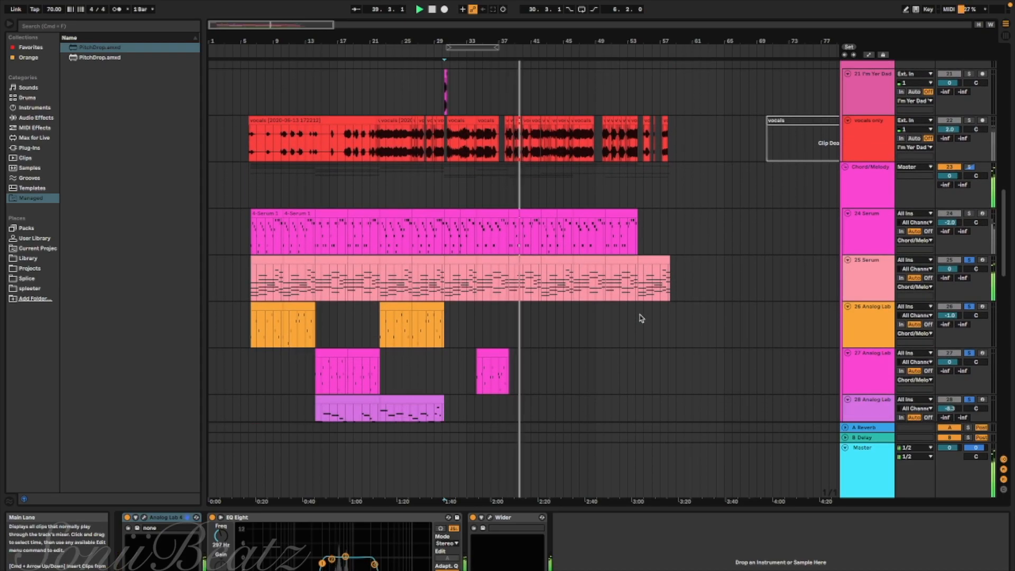
pyautogui.scroll(-3, 641, 318)
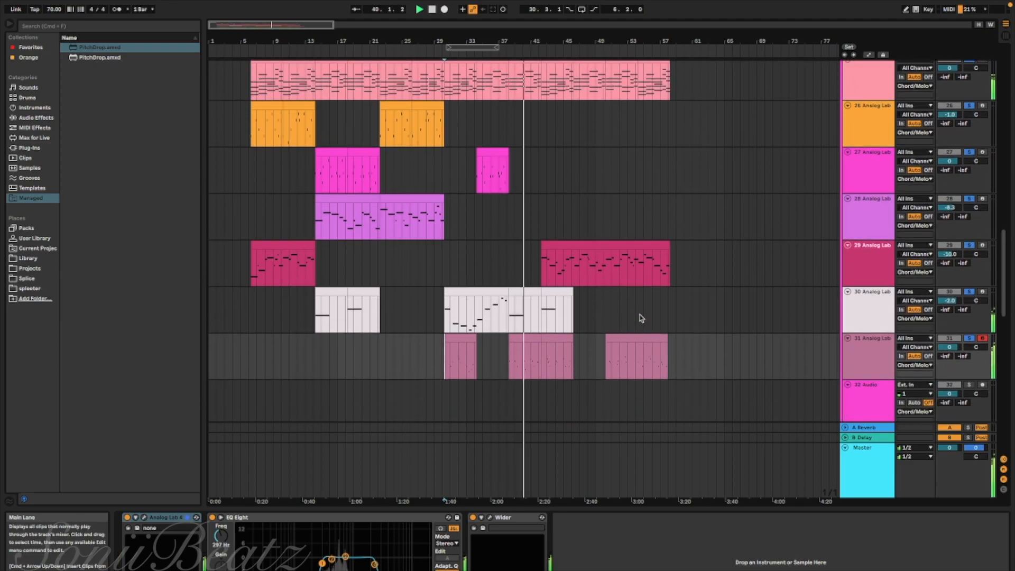
pyautogui.scroll(-11, 641, 318)
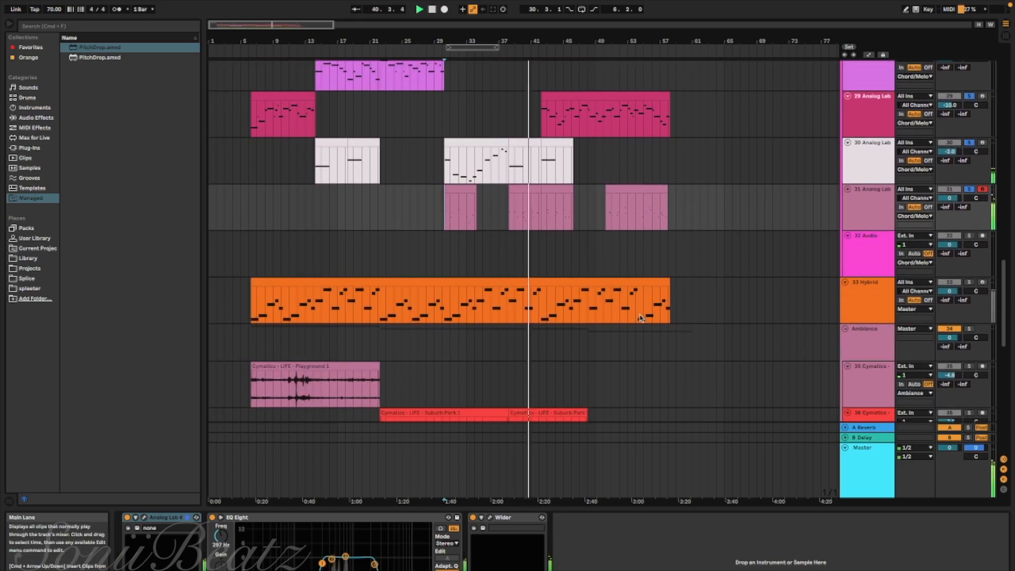
pyautogui.scroll(-7, 641, 318)
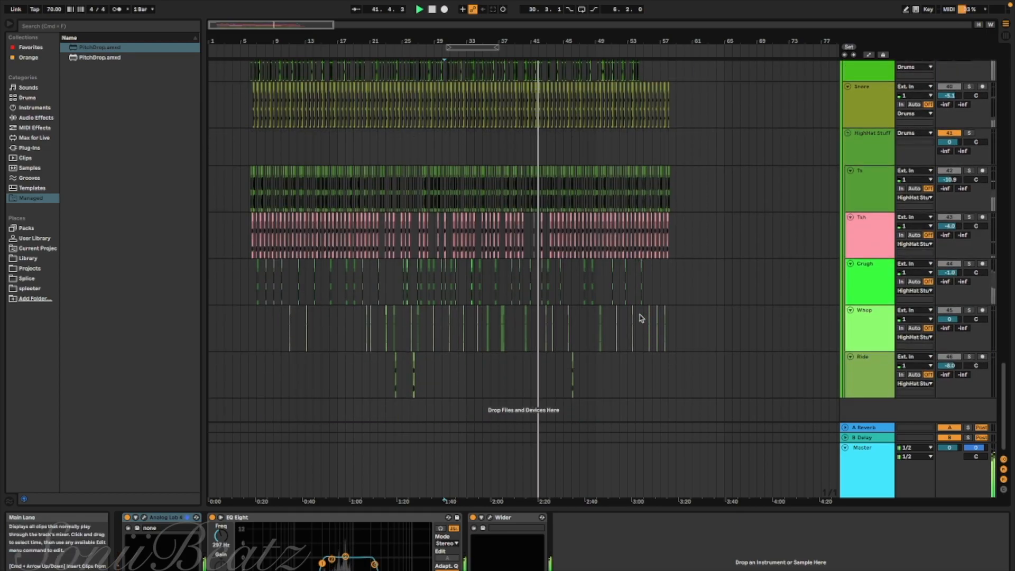
pyautogui.scroll(7, 641, 318)
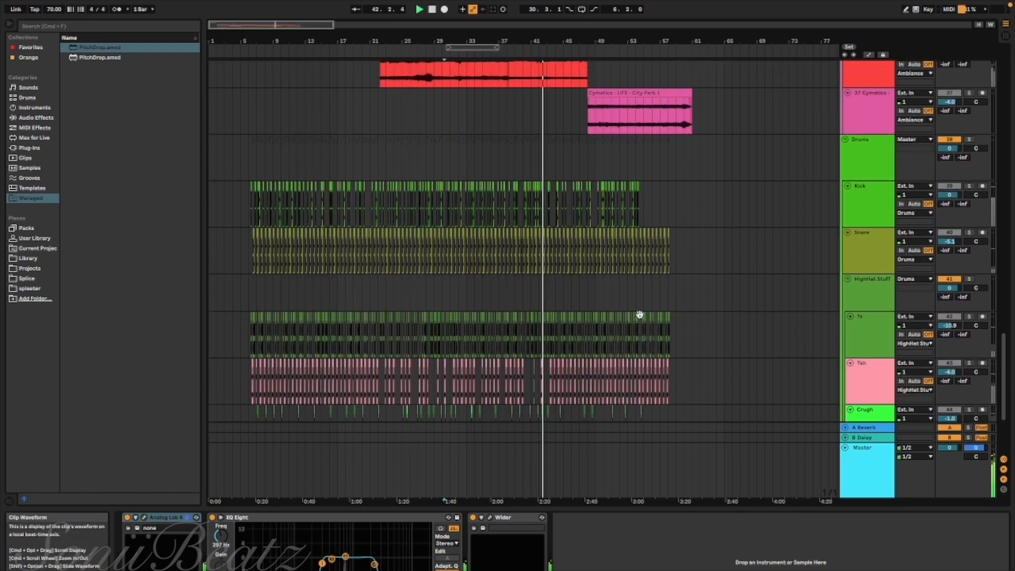
pyautogui.scroll(3, 642, 318)
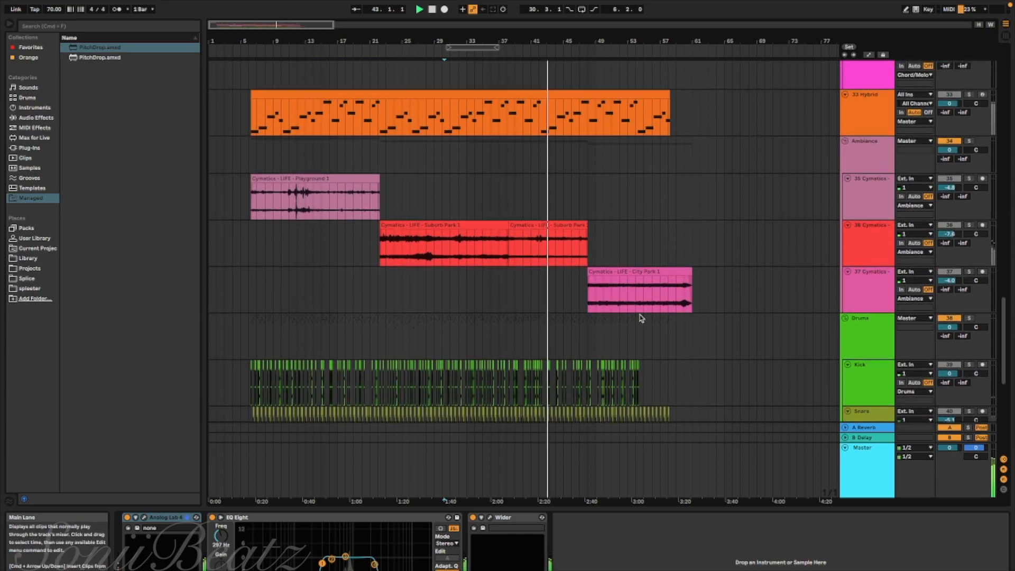
pyautogui.scroll(3, 641, 318)
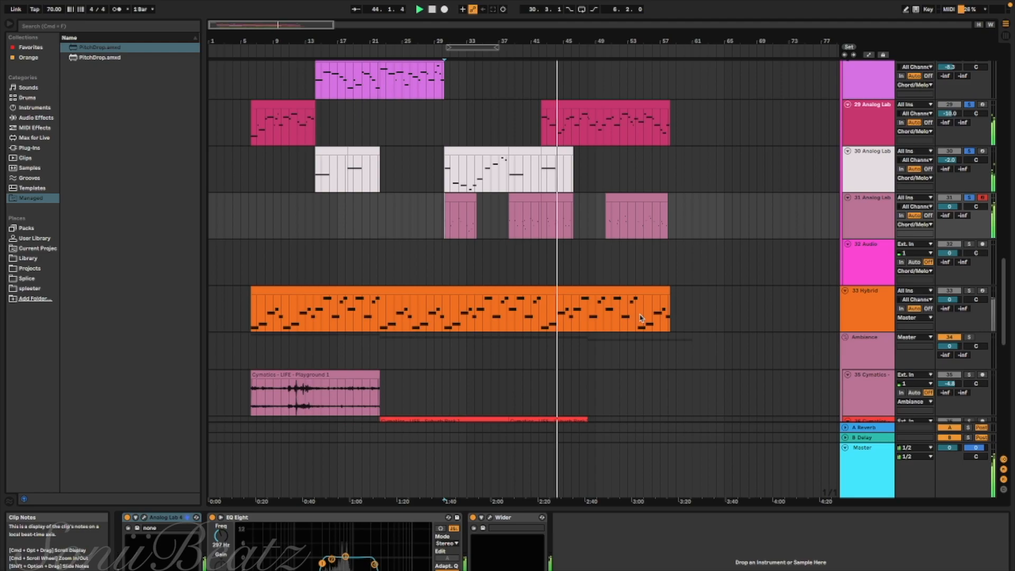
# Solo only the Chord/Melody group in place of its individual tracks and let it play through to the song's end
pyautogui.scroll(8, 640, 318)
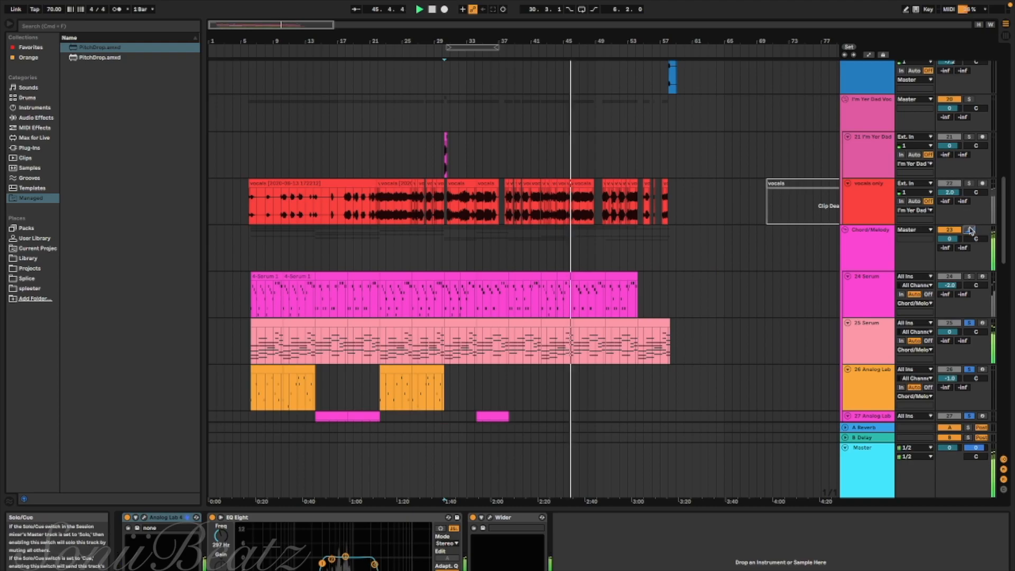
pyautogui.scroll(-2, 823, 288)
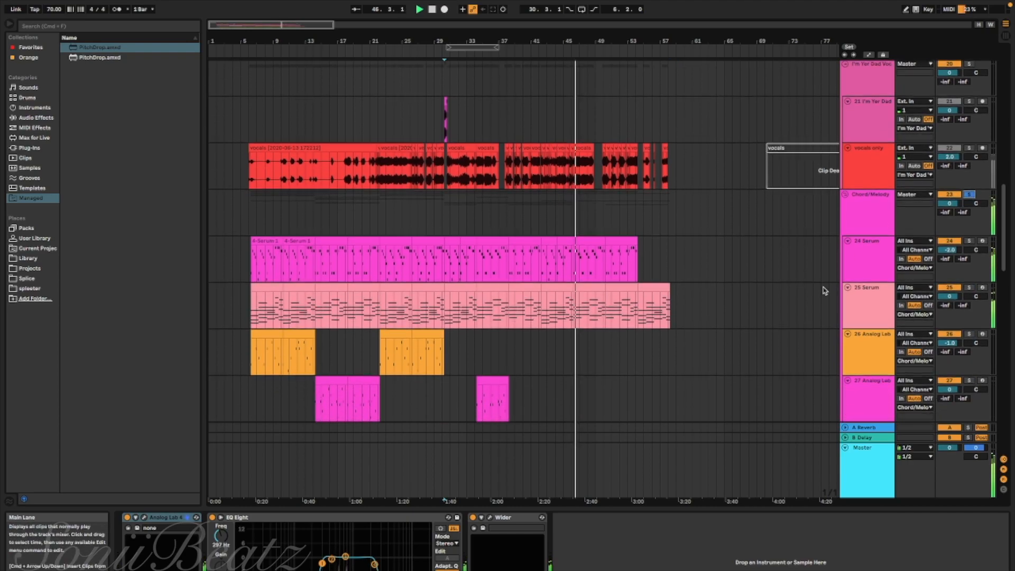
pyautogui.scroll(-4, 823, 290)
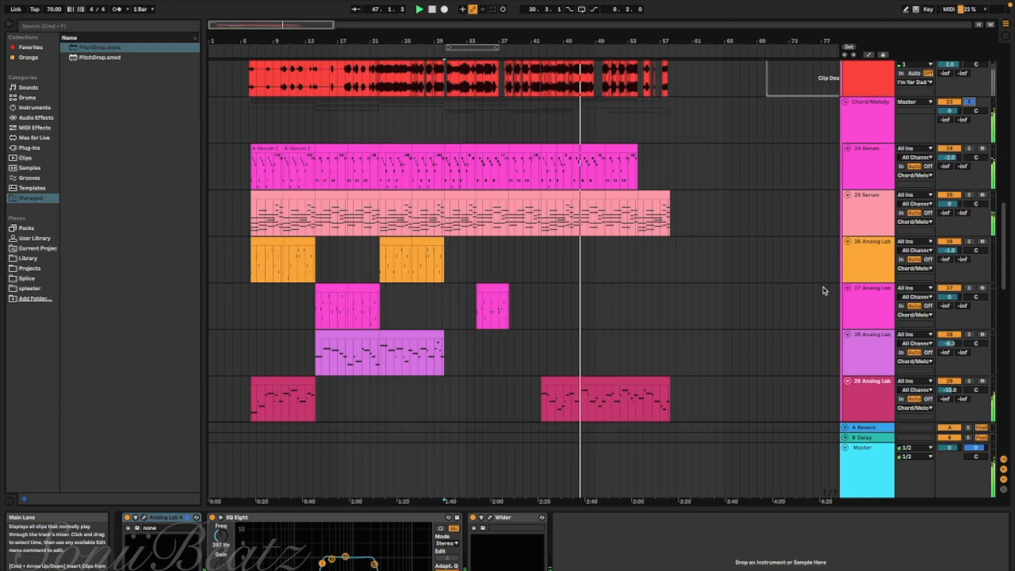
pyautogui.scroll(-6, 824, 290)
pyautogui.scroll(-2, 824, 290)
pyautogui.scroll(-11, 823, 290)
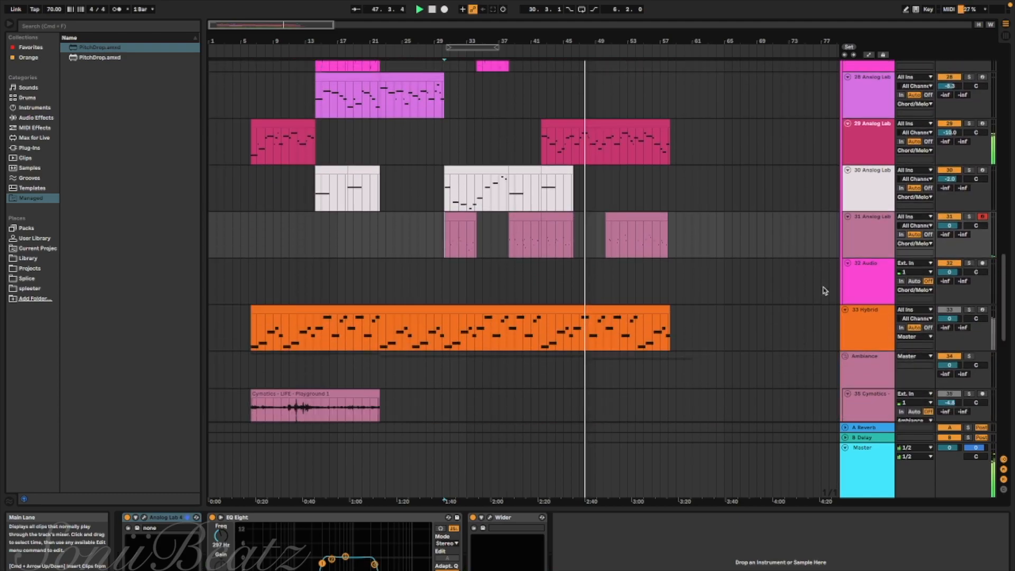
pyautogui.scroll(-1, 825, 291)
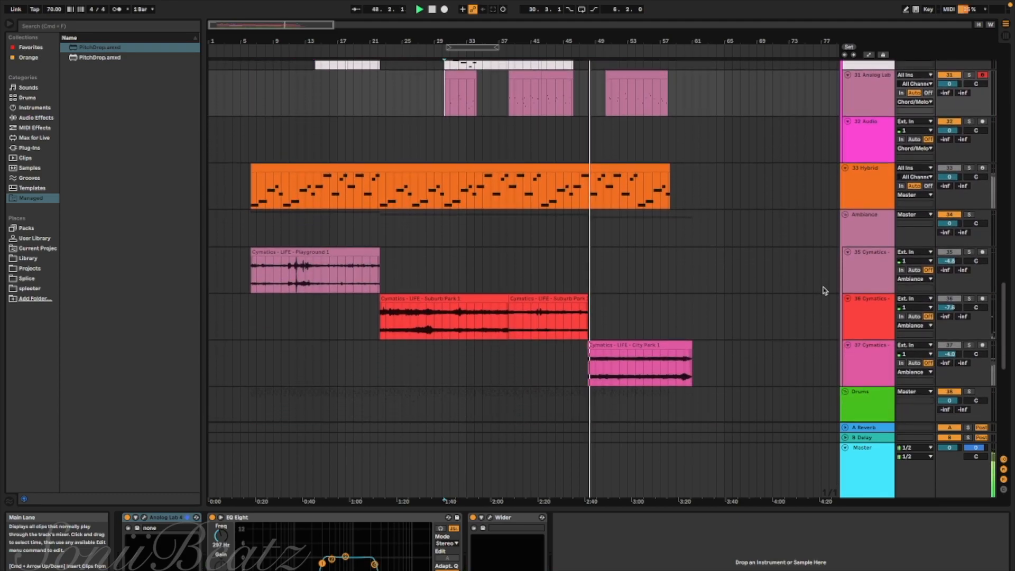
pyautogui.scroll(1, 825, 291)
pyautogui.scroll(-3, 825, 291)
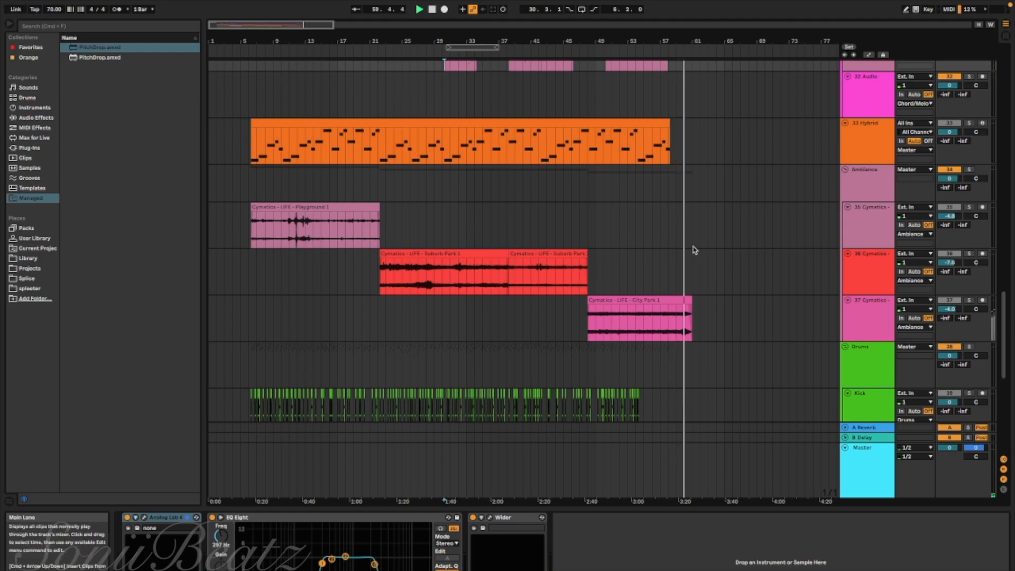
# Switch the solo to the I'm Yer Dad vocals group and set the playback start to the beginning of the Intro Speech clip
pyautogui.scroll(8, 691, 244)
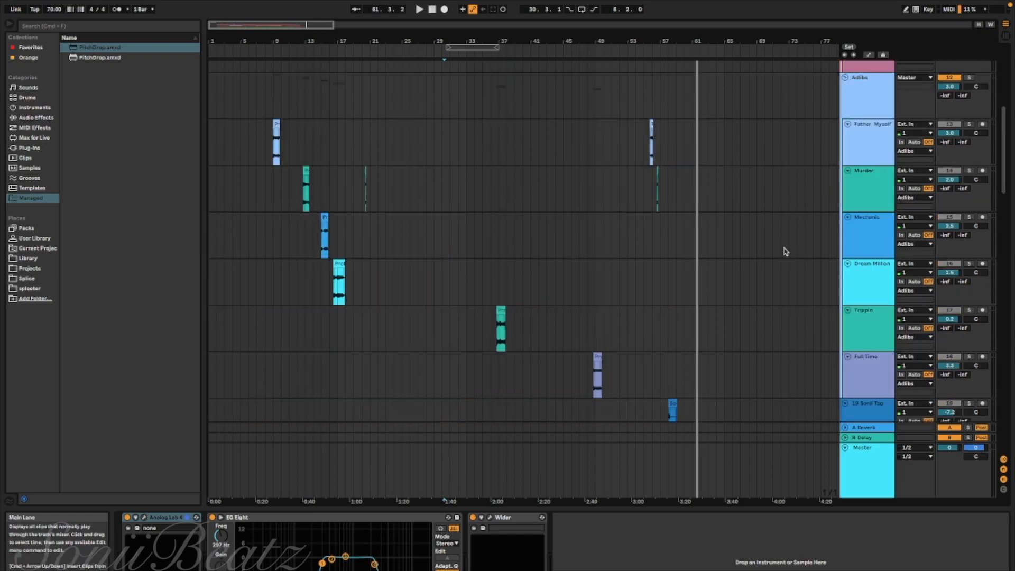
pyautogui.scroll(3, 786, 252)
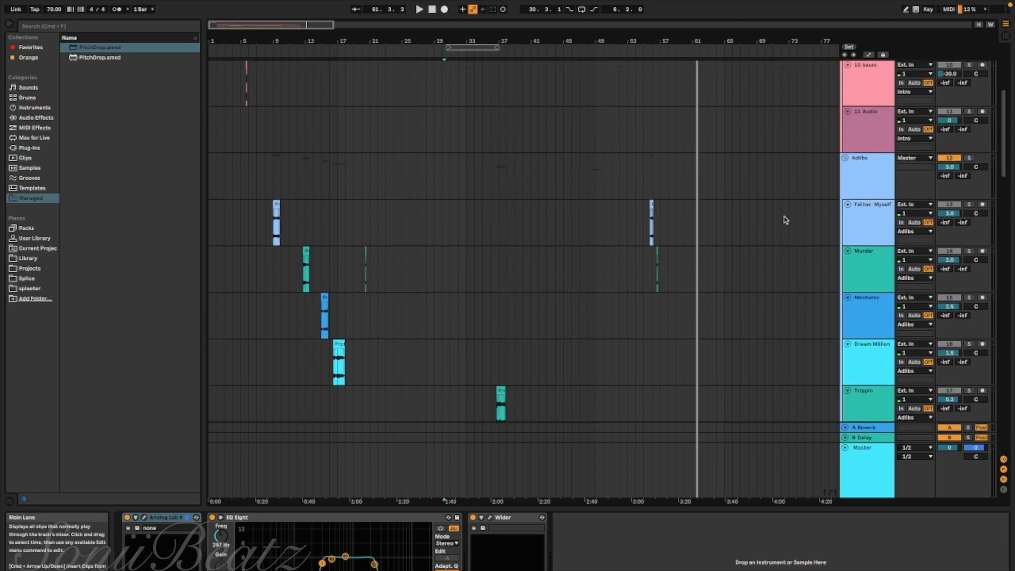
pyautogui.scroll(8, 471, 237)
pyautogui.scroll(5, 469, 233)
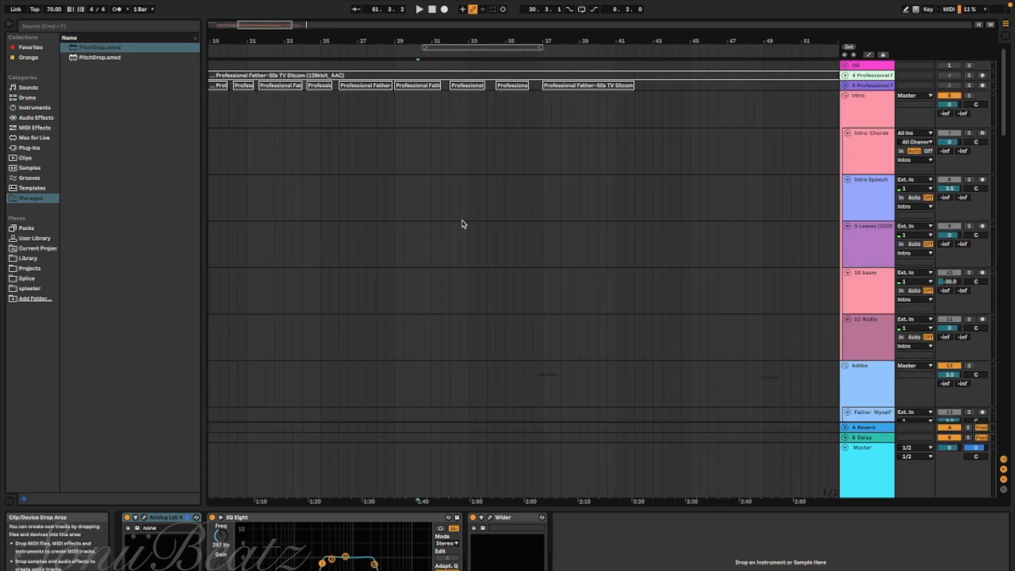
pyautogui.hscroll(-6, 462, 221)
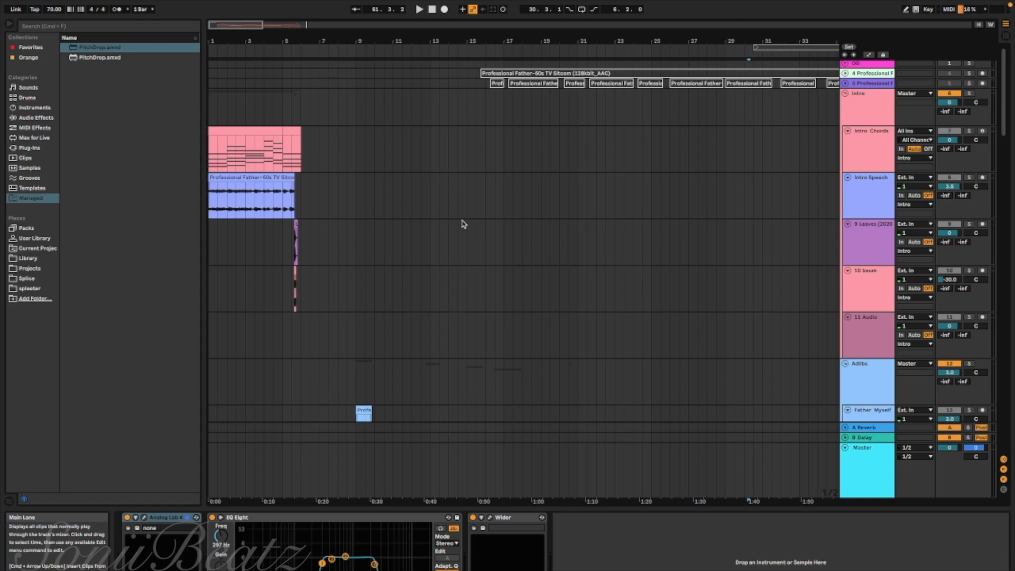
pyautogui.click(210, 198)
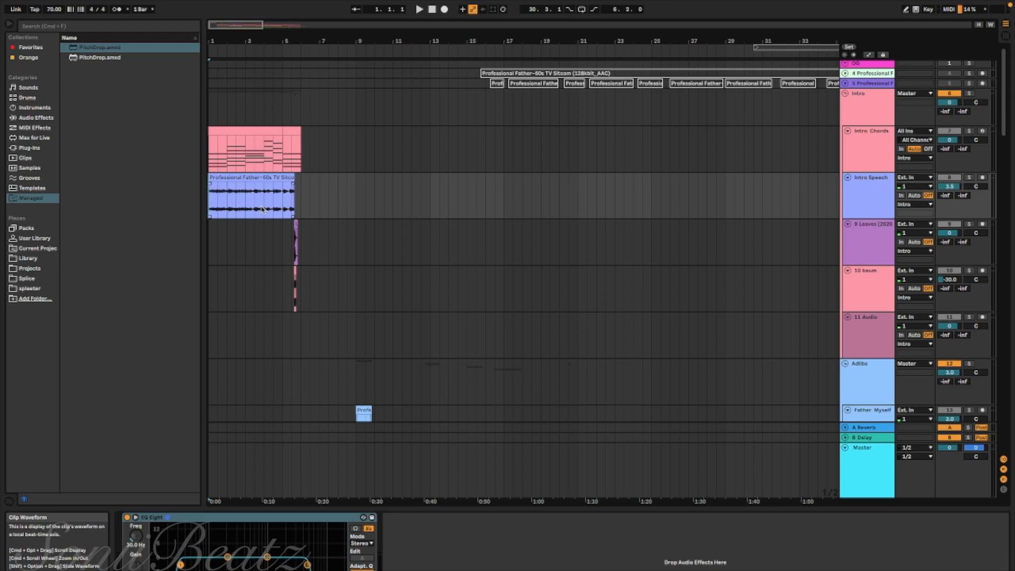
pyautogui.scroll(1, 262, 209)
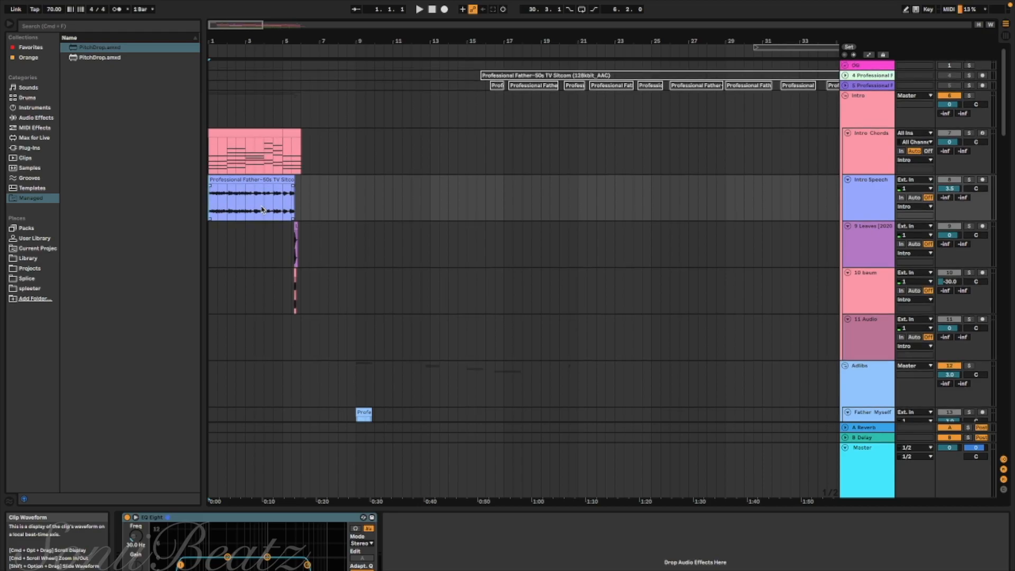
pyautogui.scroll(5, 263, 209)
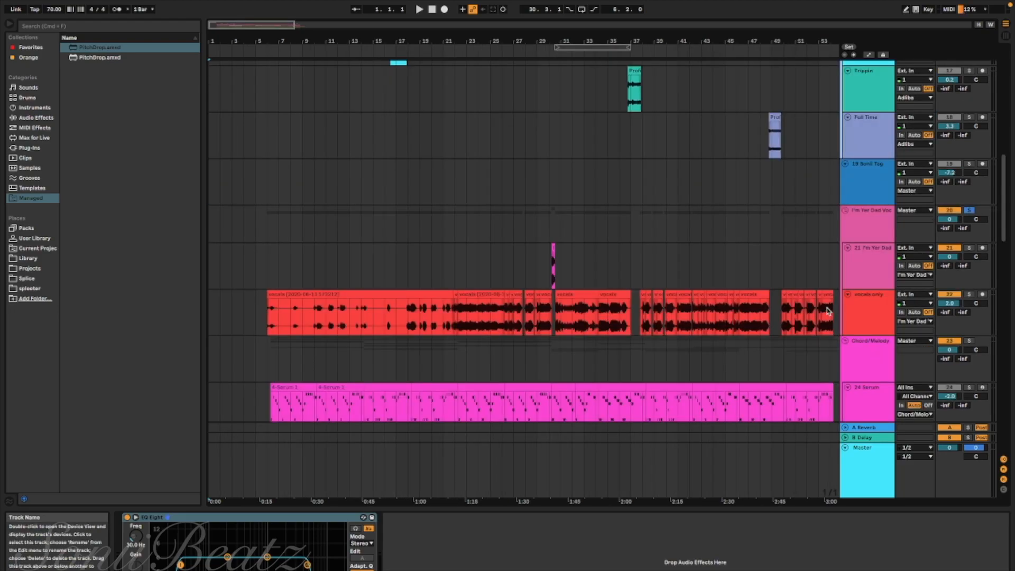
pyautogui.scroll(5, 823, 304)
pyautogui.scroll(8, 823, 300)
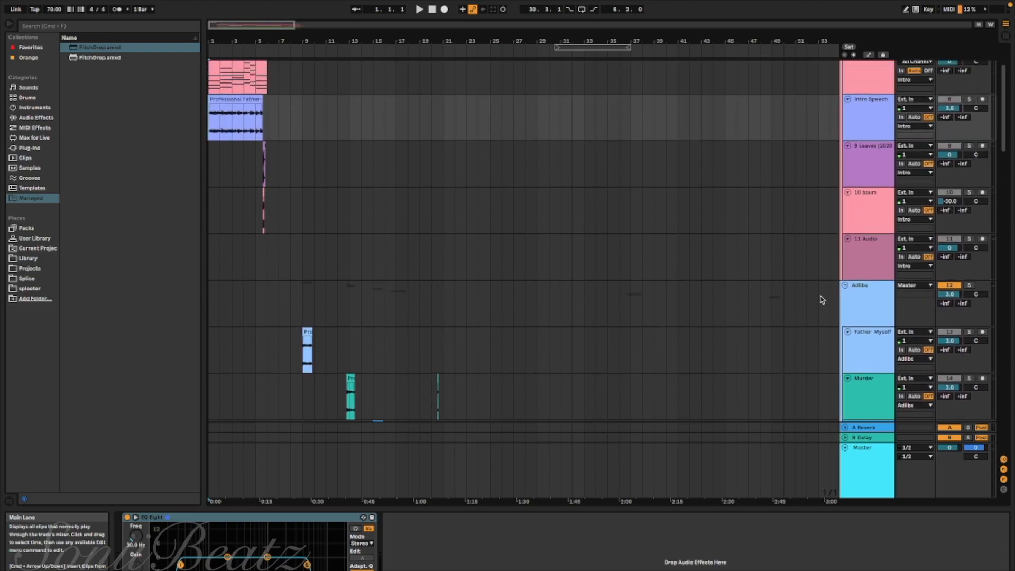
# Bring up the Intro Chords track's device chain and enlarge the intro section of the arrangement
pyautogui.scroll(3, 821, 299)
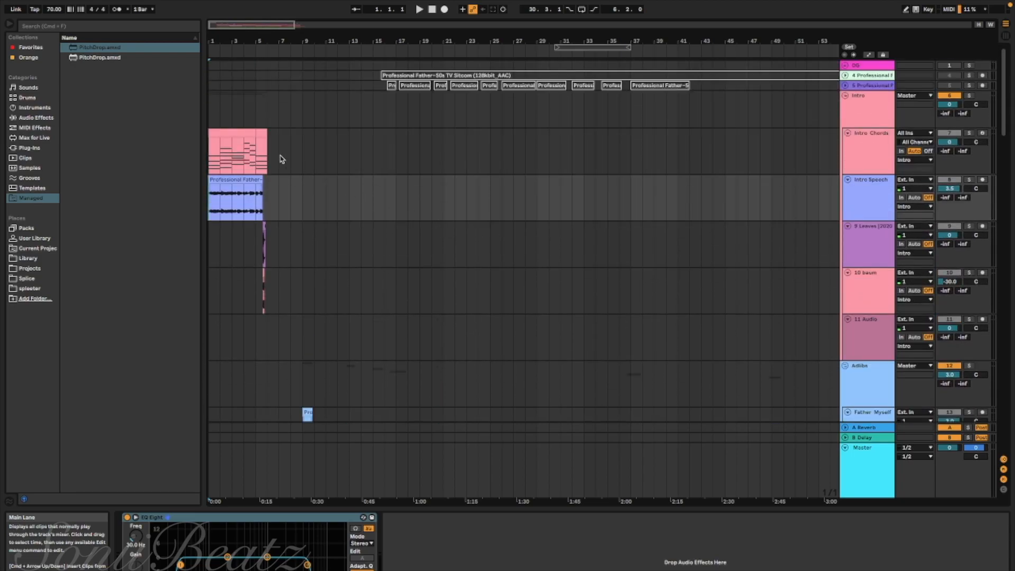
pyautogui.click(210, 144)
pyautogui.scroll(5, 210, 144)
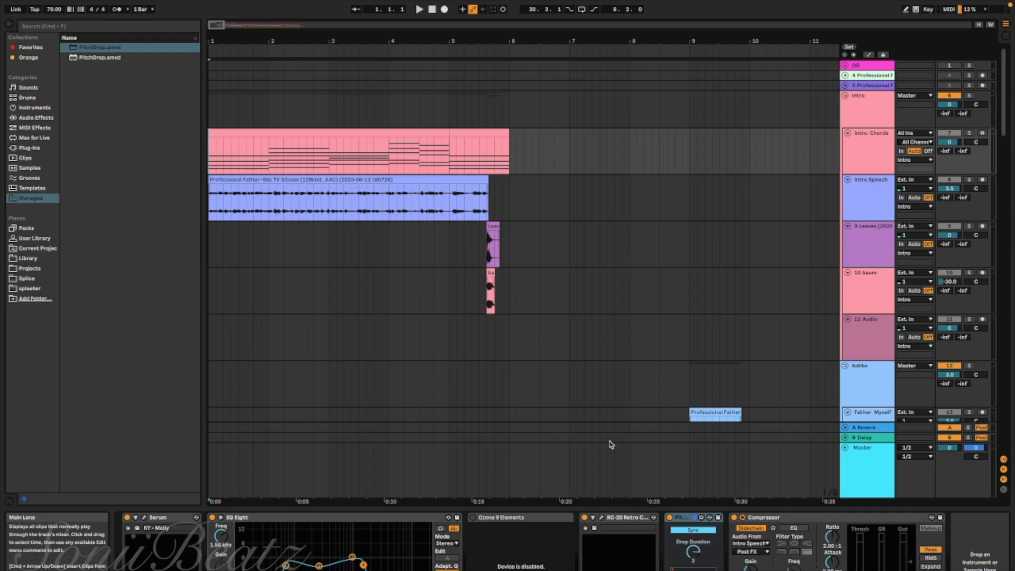
# Solo and audition the short Leaves and boum clips at the end of the intro
pyautogui.click(488, 245)
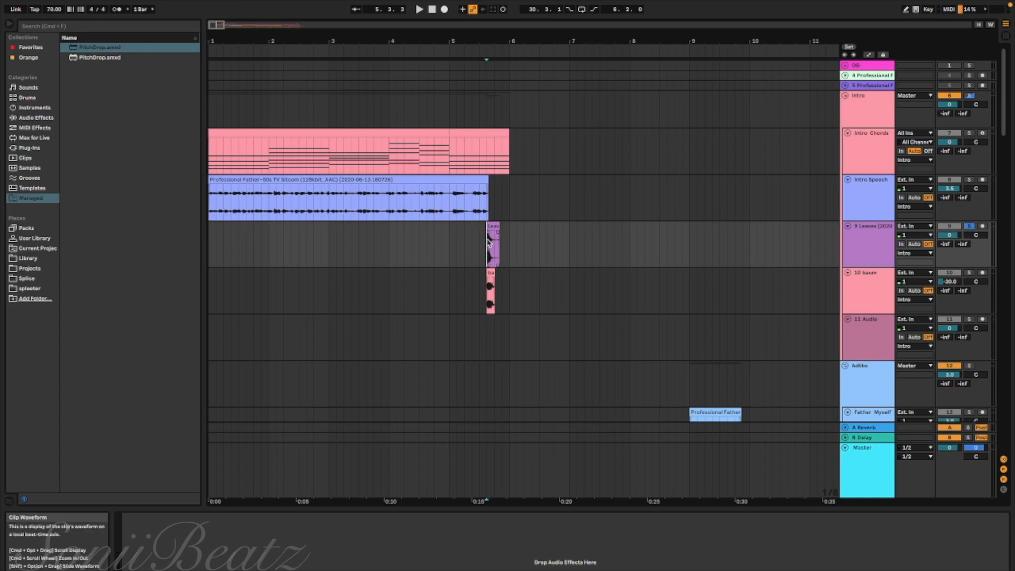
pyautogui.press('space')
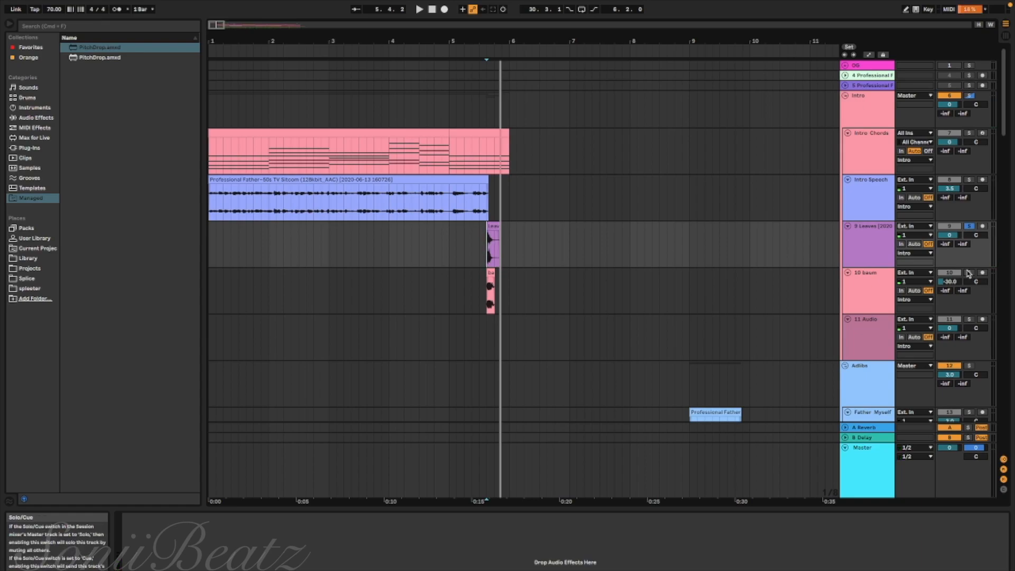
pyautogui.click(487, 291)
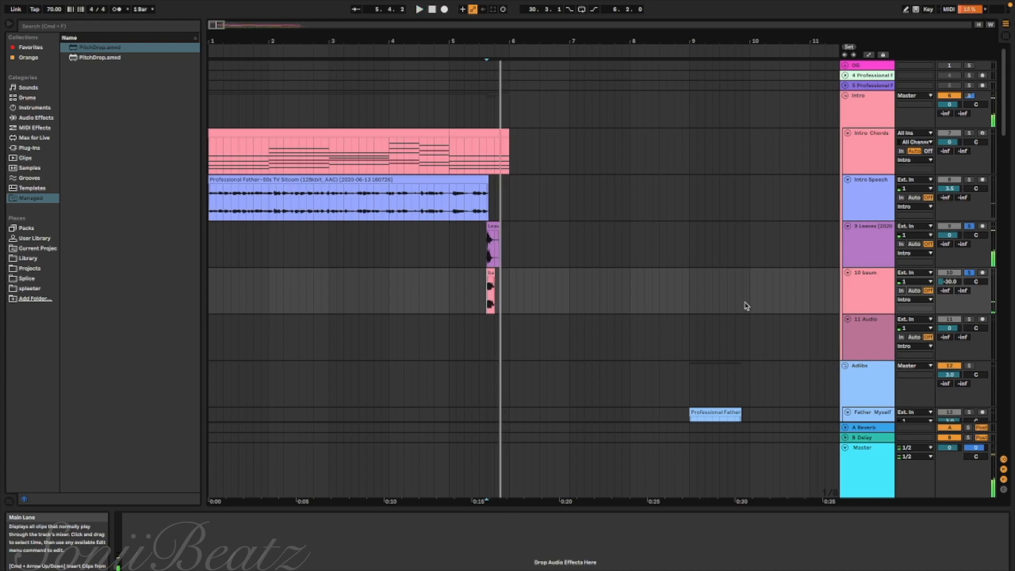
pyautogui.click(867, 282)
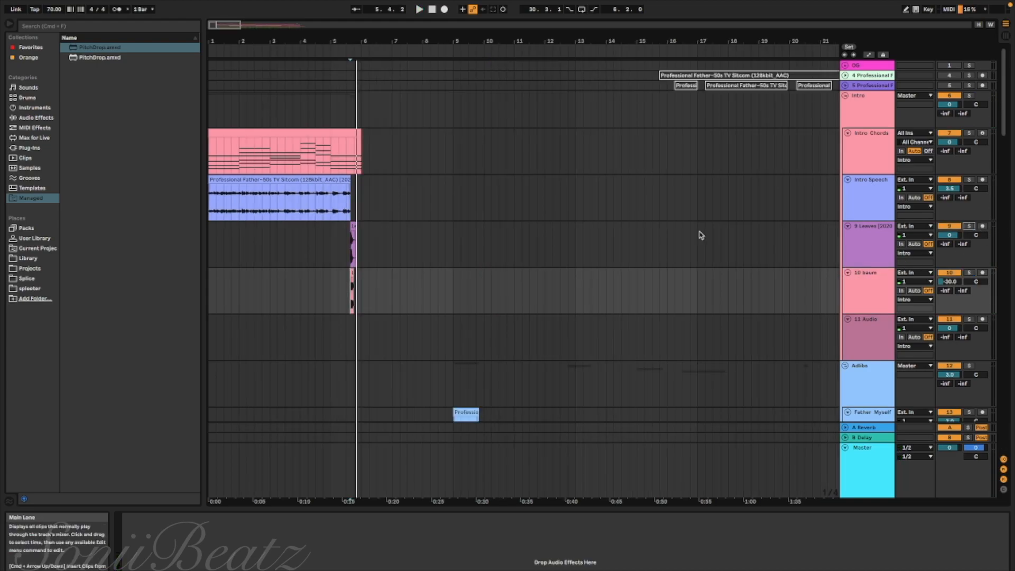
# Solo the Intro, Adlibs, I'm Yer Dad vocals and Chord/Melody groups together and play them from the start of the song
pyautogui.scroll(-6, 700, 235)
pyautogui.scroll(6, 699, 236)
pyautogui.click(210, 247)
pyautogui.press('space')
pyautogui.scroll(-10, 557, 219)
pyautogui.scroll(-4, 556, 221)
pyautogui.scroll(-8, 556, 220)
pyautogui.scroll(4, 555, 221)
pyautogui.scroll(20, 555, 221)
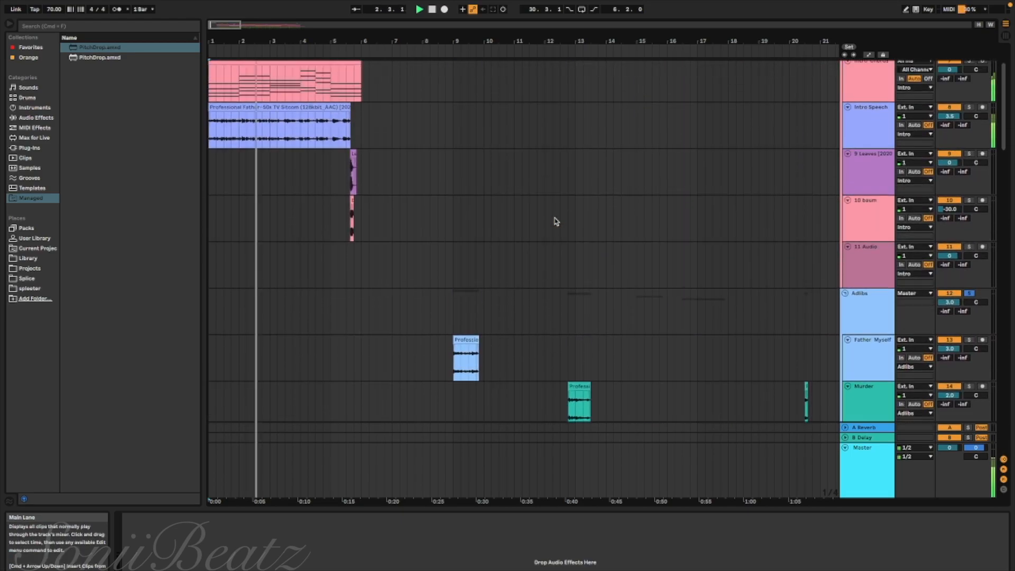
pyautogui.scroll(3, 556, 221)
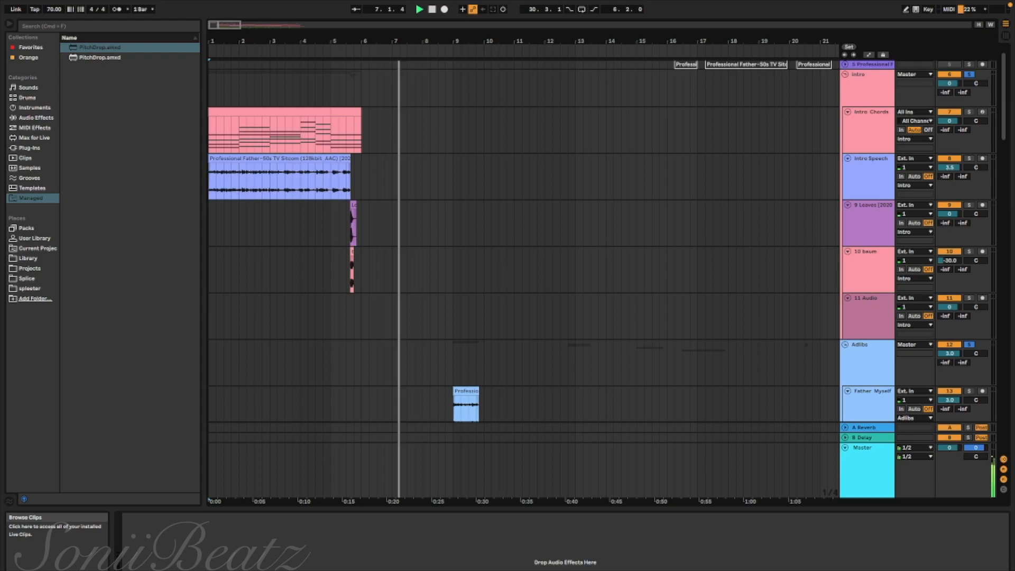
# Examine the adlib, vocal and Chord/Melody tracks from top to bottom as the soloed groups play through the first verse
pyautogui.scroll(-5, 379, 350)
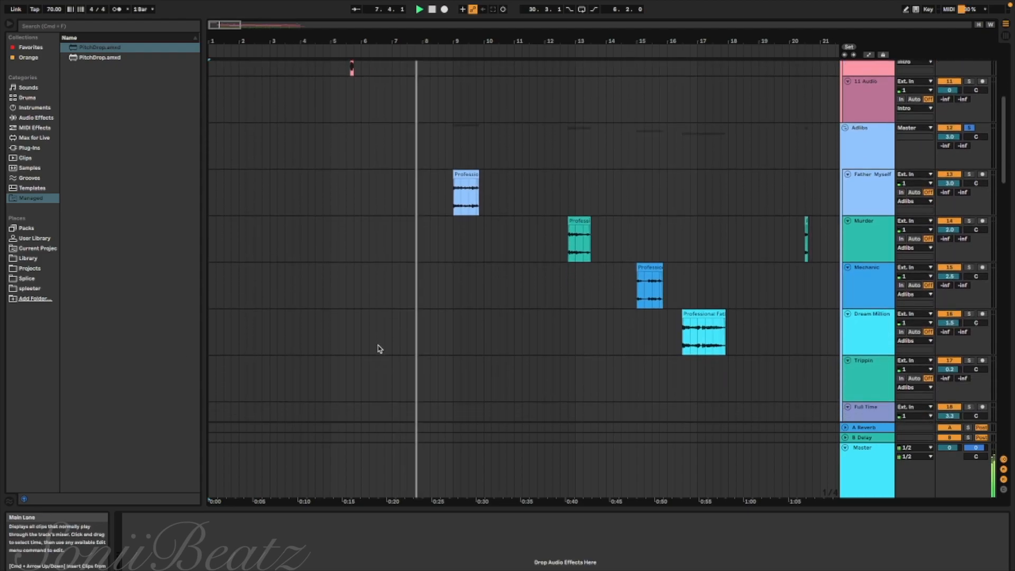
pyautogui.scroll(-3, 577, 319)
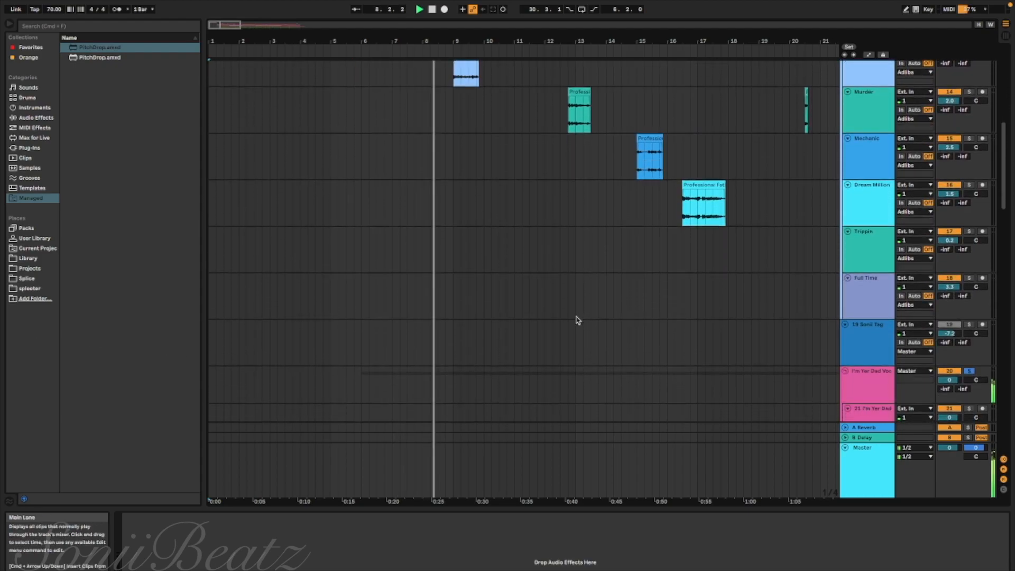
pyautogui.scroll(-3, 578, 320)
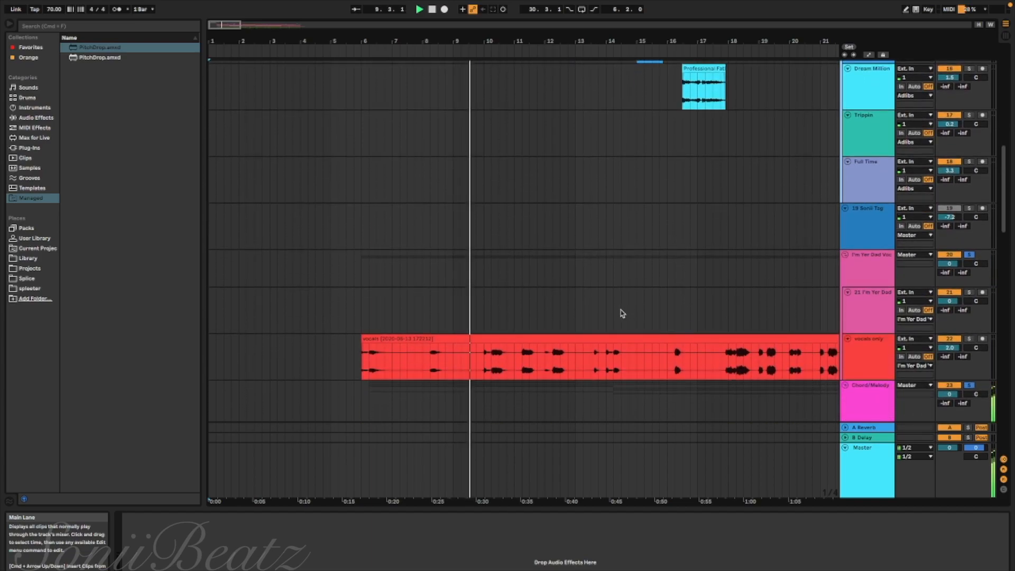
pyautogui.scroll(-1, 622, 313)
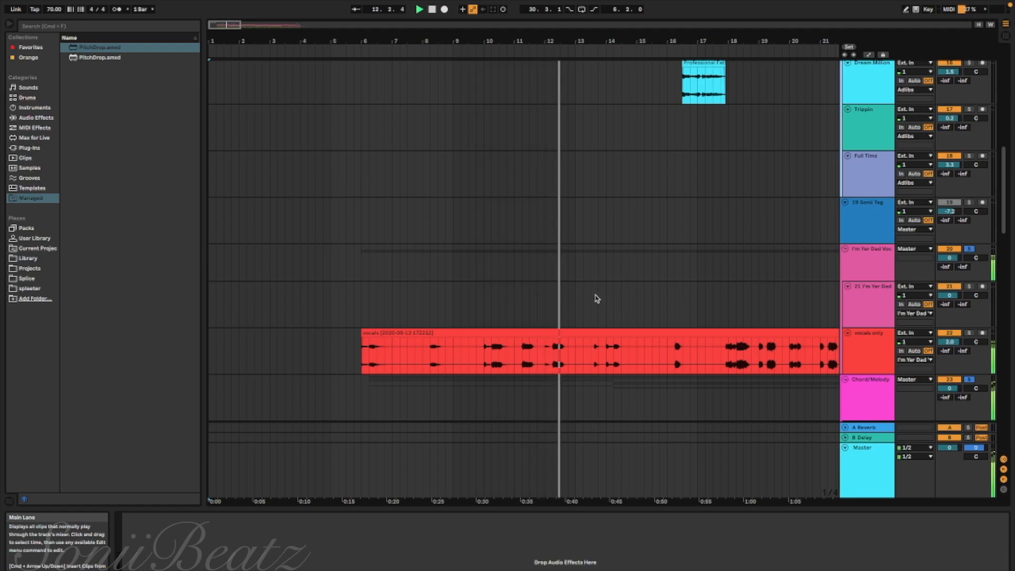
pyautogui.scroll(-5, 648, 272)
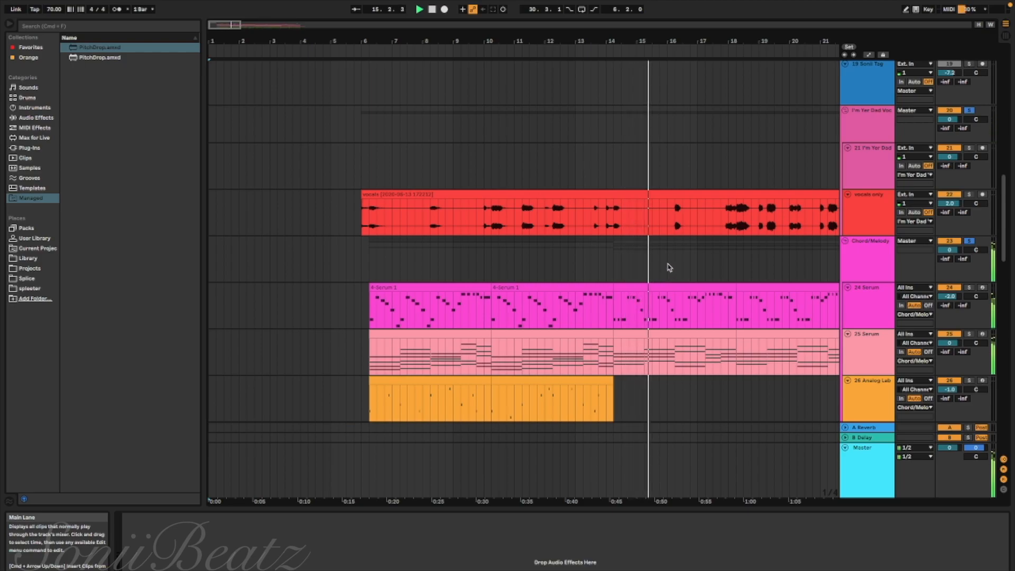
# Compare the placement of the Murder, Mechanic and Dream Million adlibs with the vocals during playback up to bar 22
pyautogui.scroll(3, 613, 217)
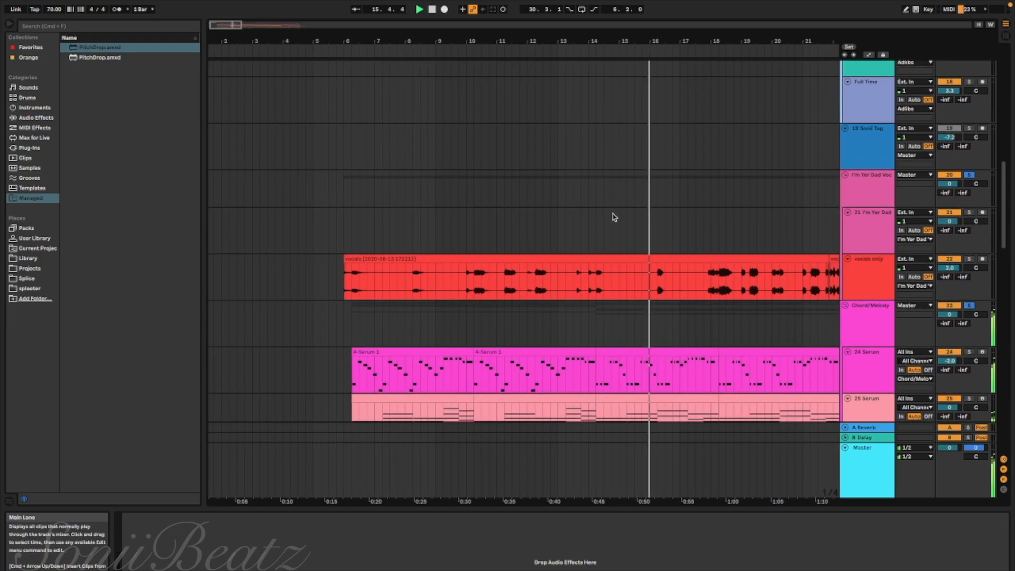
pyautogui.scroll(2, 613, 217)
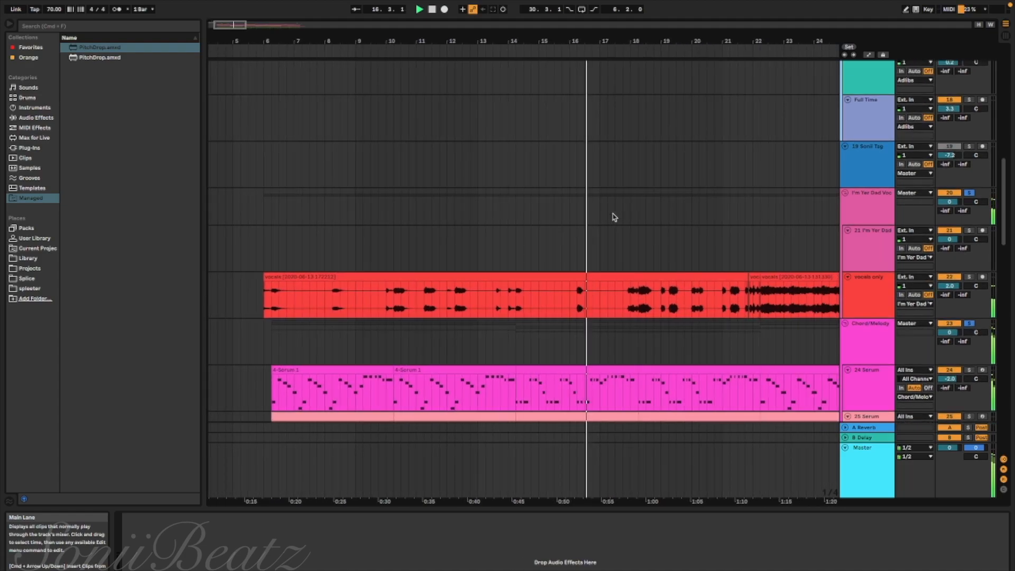
pyautogui.scroll(8, 613, 217)
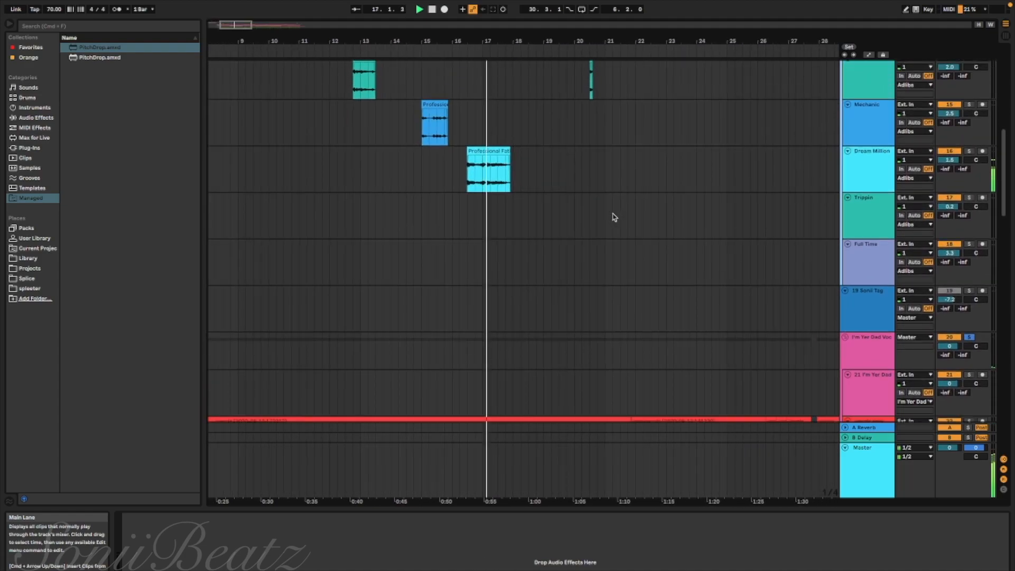
pyautogui.scroll(14, 613, 217)
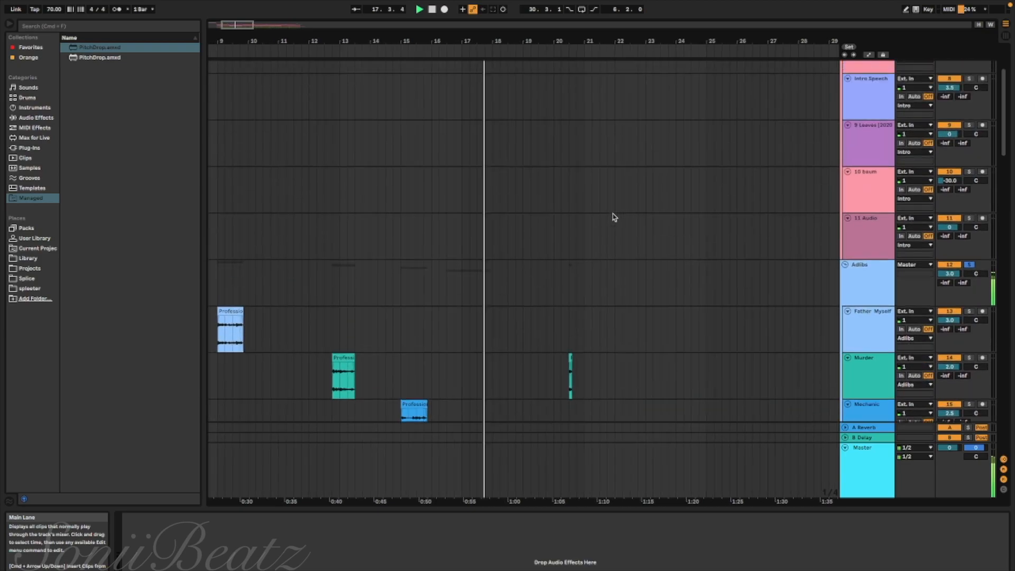
pyautogui.scroll(-20, 614, 217)
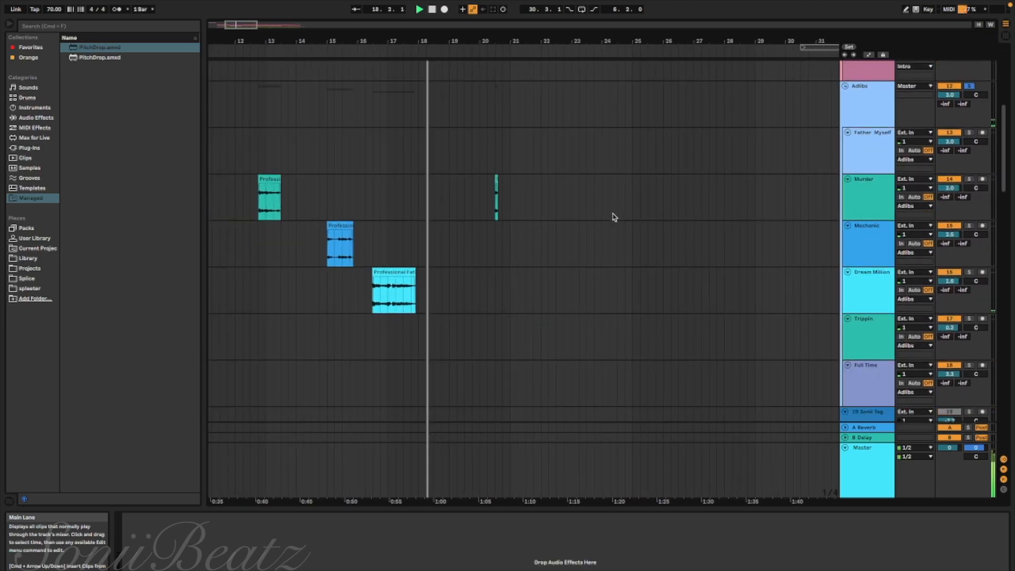
pyautogui.hscroll(10, 613, 217)
pyautogui.scroll(2, 613, 217)
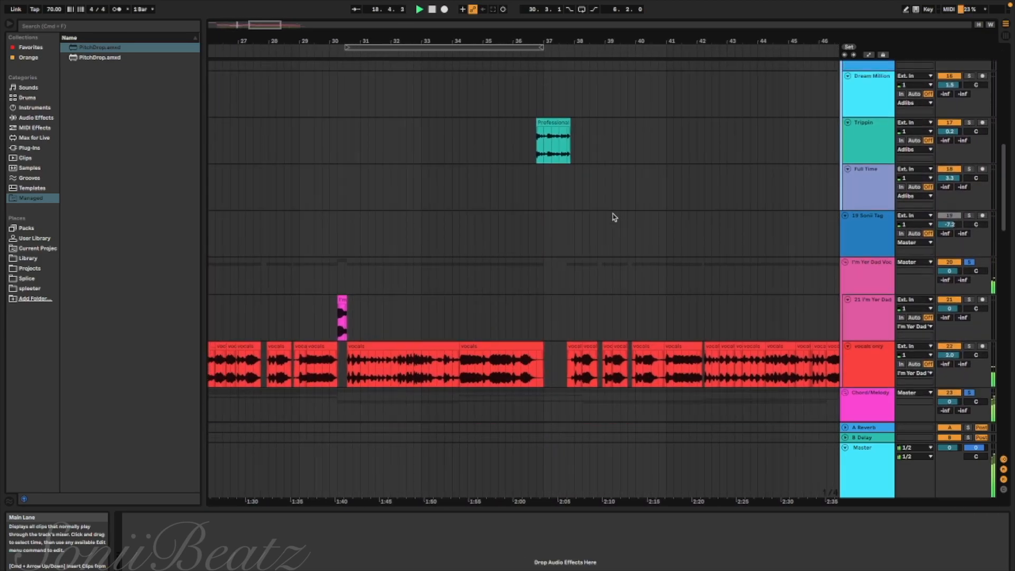
pyautogui.hscroll(-15, 614, 217)
pyautogui.scroll(5, 613, 217)
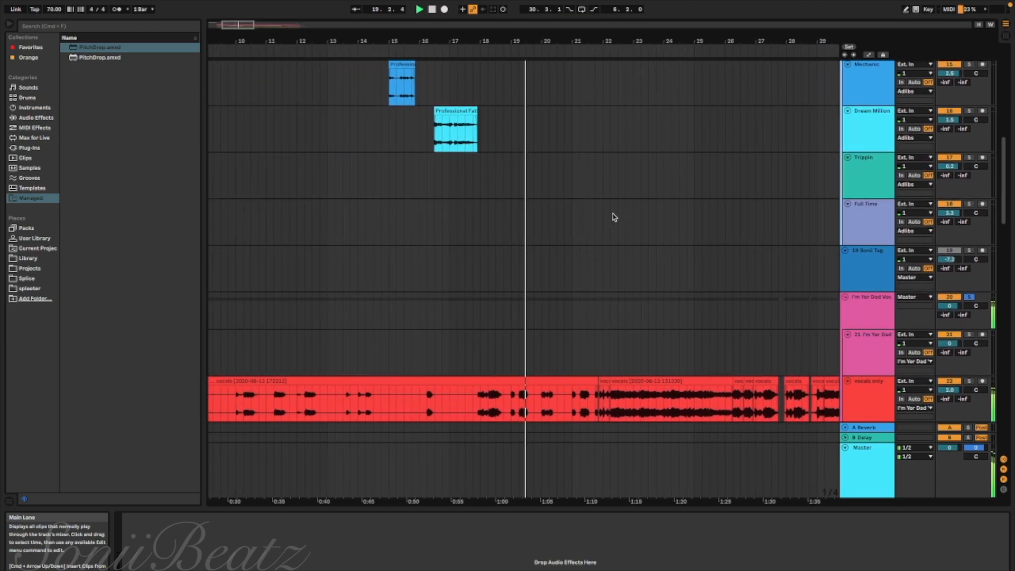
pyautogui.scroll(2, 613, 217)
pyautogui.hscroll(-1, 613, 217)
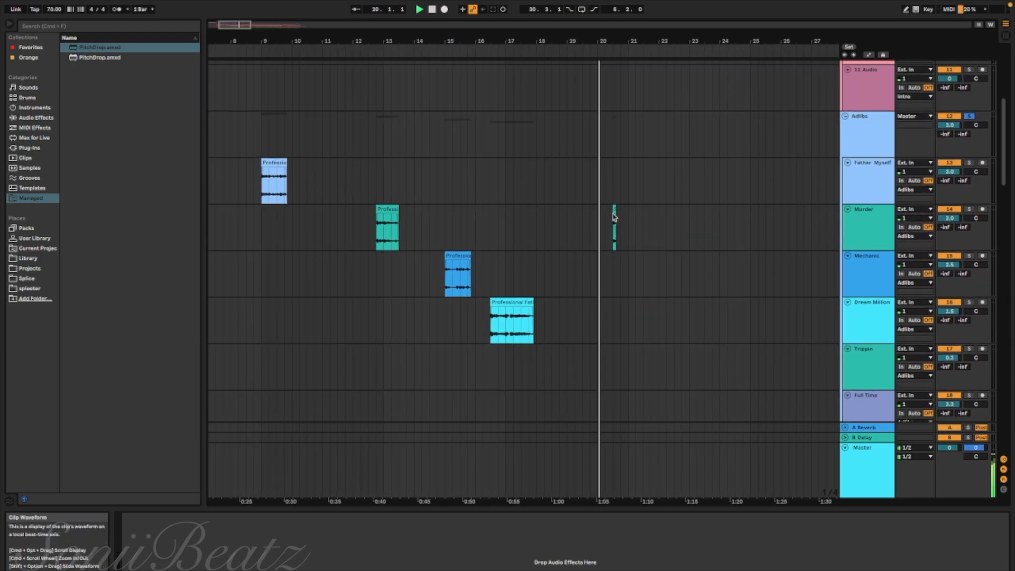
pyautogui.scroll(-1, 613, 217)
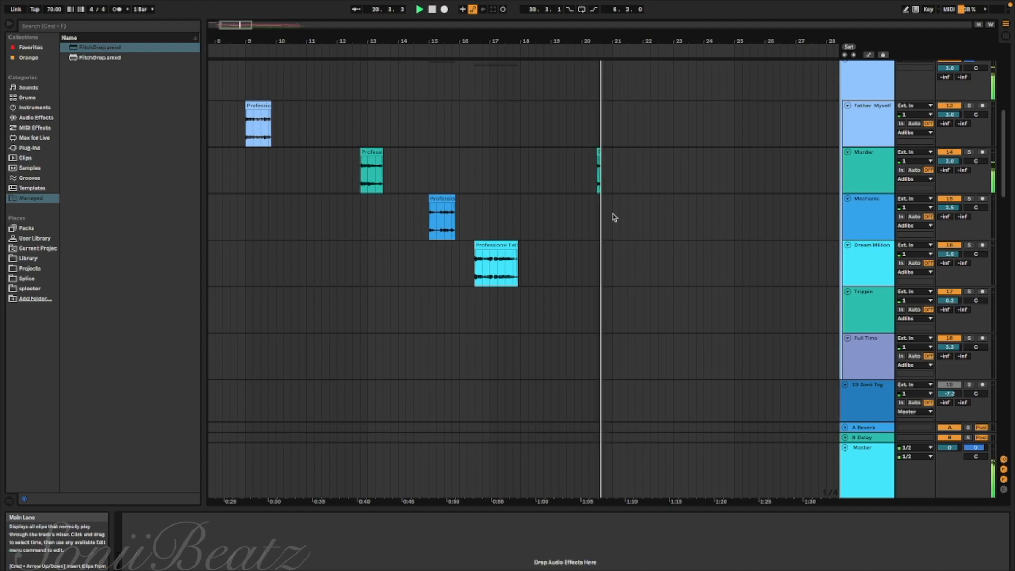
pyautogui.scroll(-1, 613, 217)
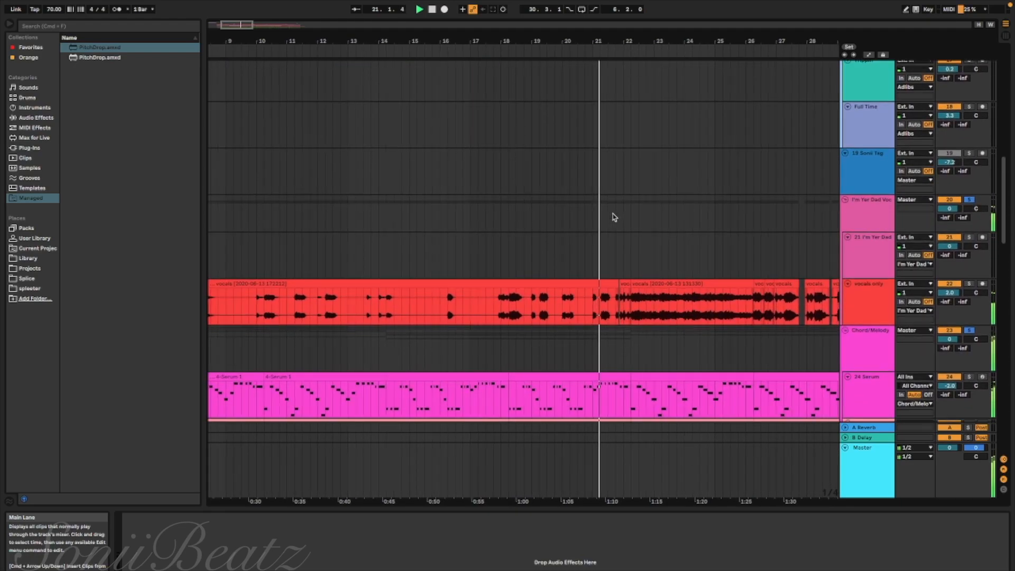
pyautogui.scroll(-2, 614, 216)
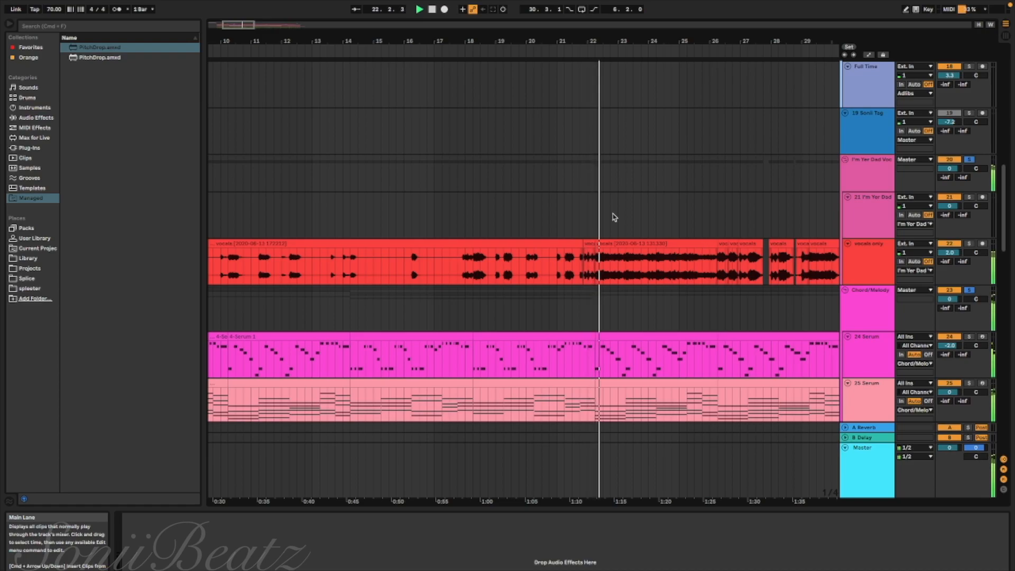
# Look ahead at the Trippin and Full Time adlibs and the Sonii Tag clip near the song's end, and return to the playback position
pyautogui.hscroll(1, 614, 217)
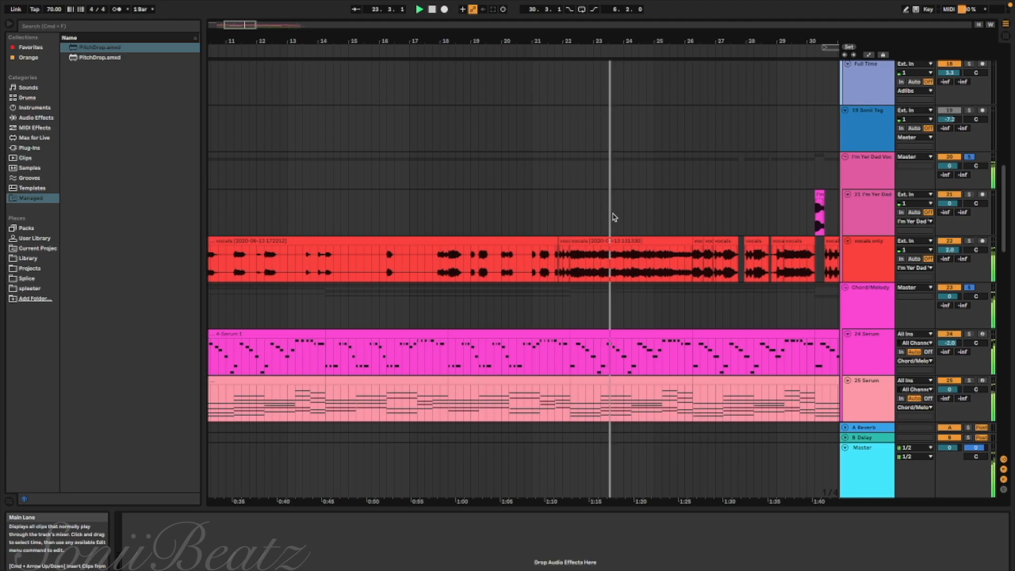
pyautogui.hscroll(15, 614, 217)
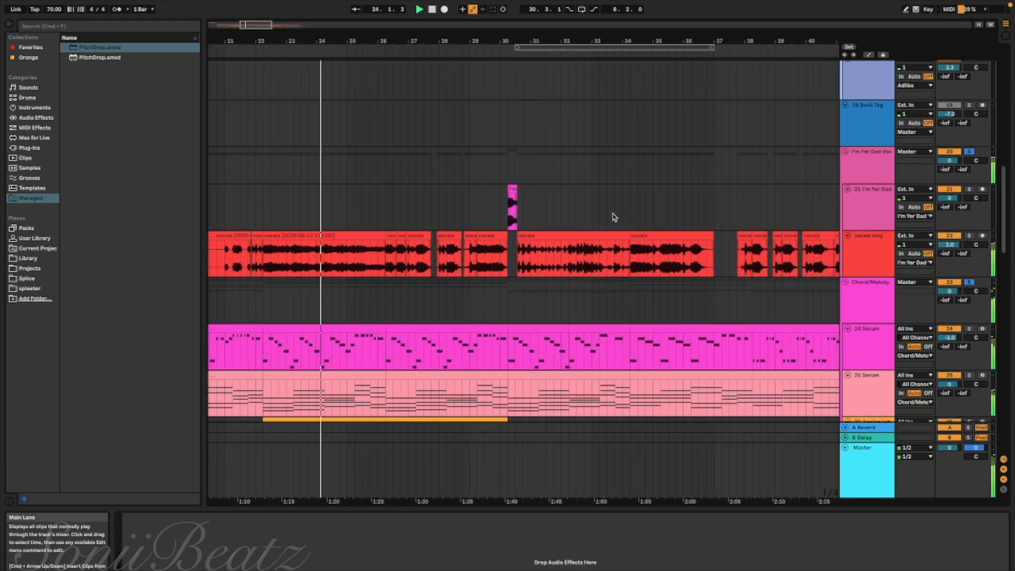
pyautogui.scroll(5, 614, 217)
pyautogui.hscroll(5, 613, 217)
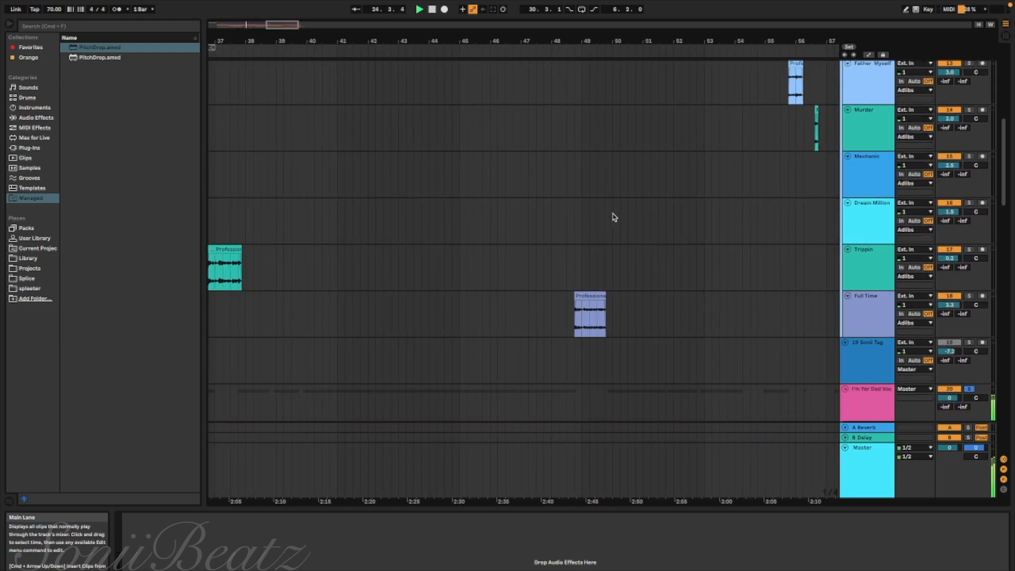
pyautogui.scroll(-5, 614, 217)
pyautogui.scroll(5, 613, 216)
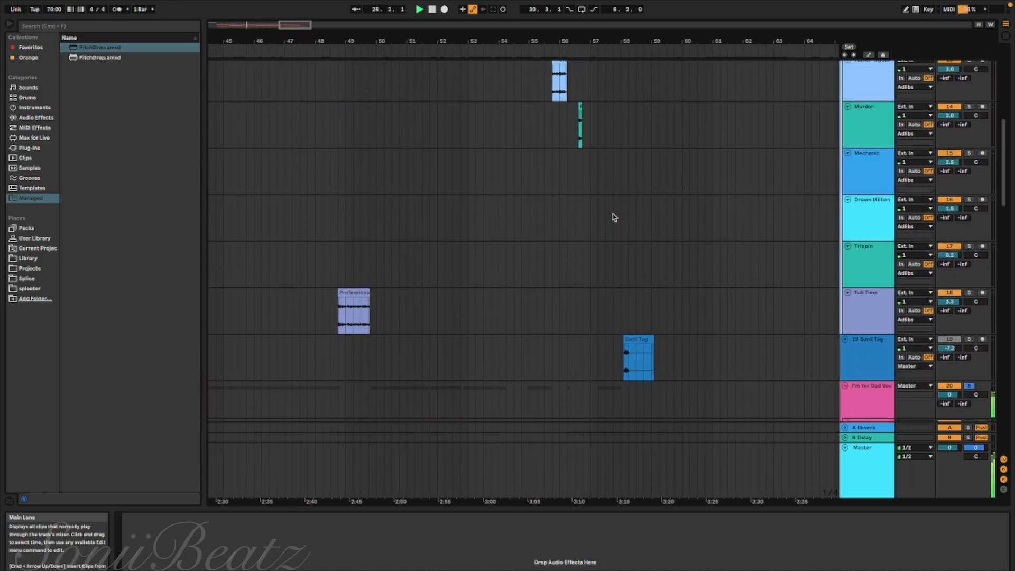
pyautogui.hscroll(-5, 614, 217)
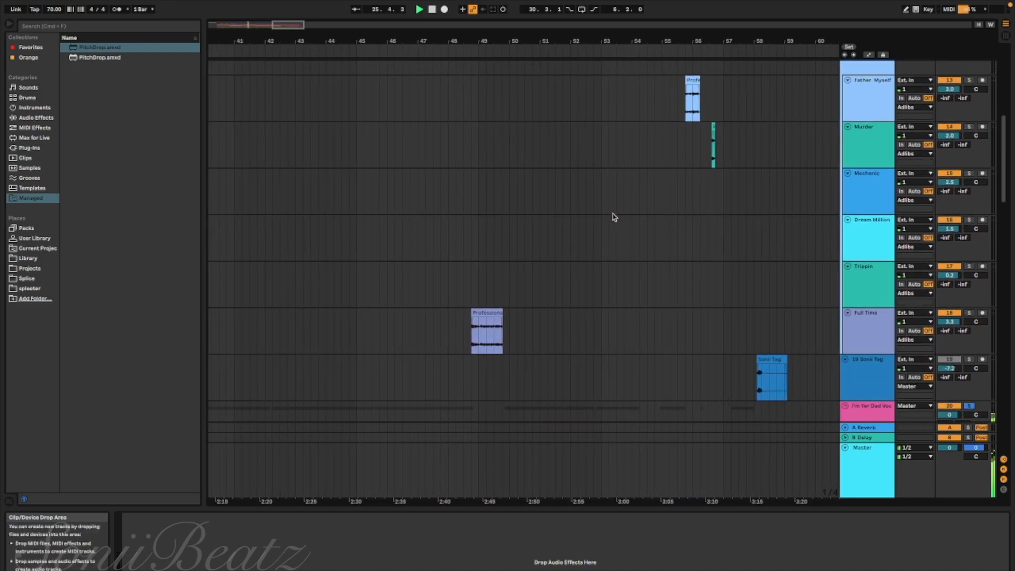
pyautogui.hscroll(-6, 614, 216)
pyautogui.scroll(-3, 613, 217)
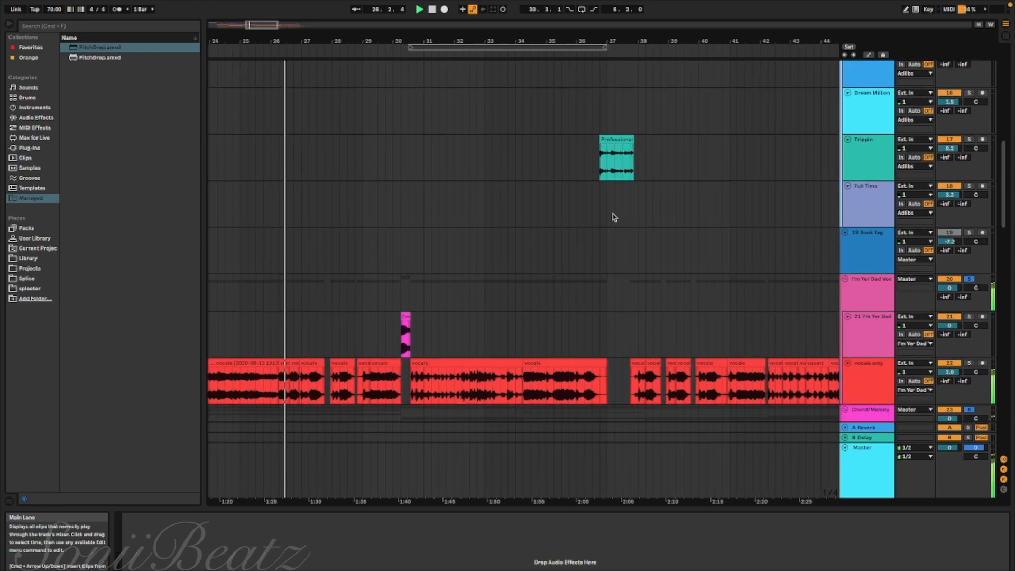
# Follow the vocals and the Trippin adlib against the melody during playback from about bar 26 to bar 40
pyautogui.hscroll(-1, 613, 216)
pyautogui.scroll(-1, 613, 216)
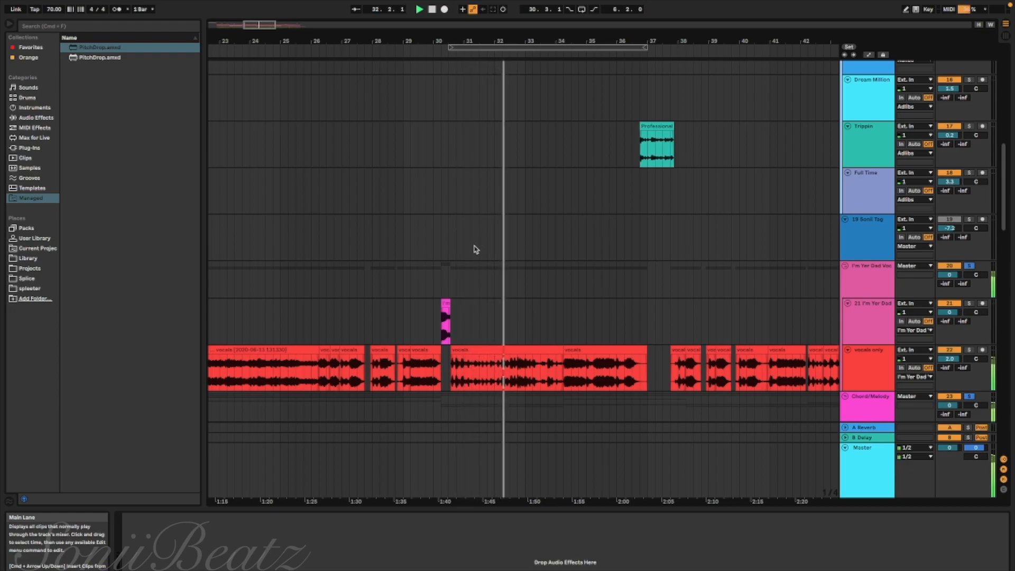
pyautogui.scroll(-2, 475, 249)
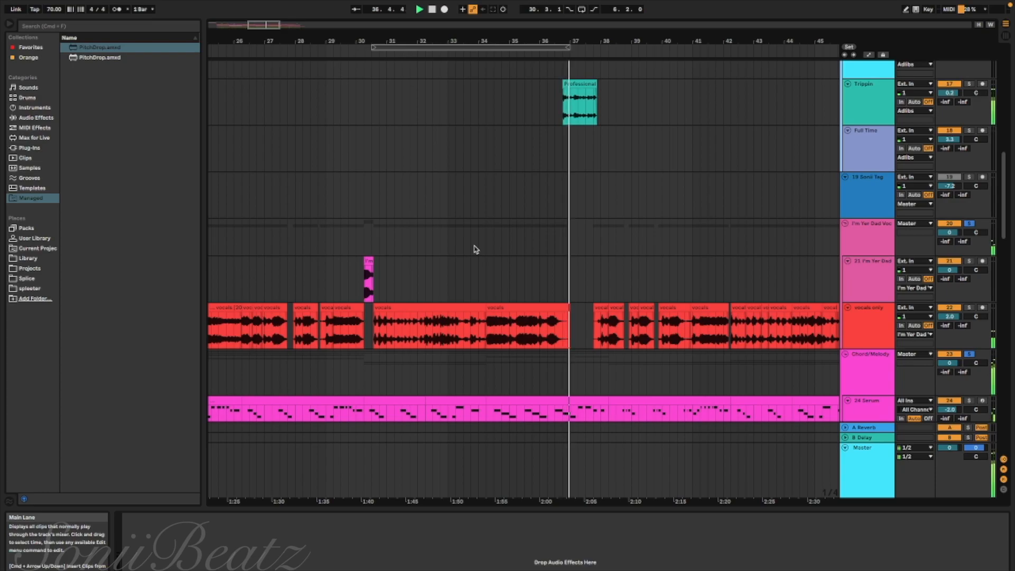
pyautogui.hscroll(5, 475, 248)
pyautogui.scroll(-1, 475, 249)
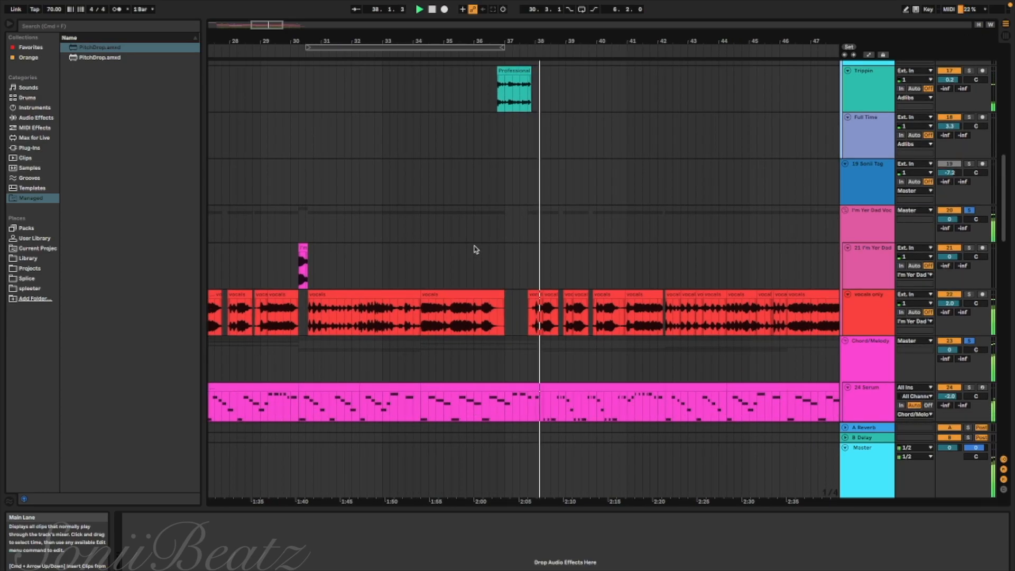
pyautogui.hscroll(5, 475, 249)
pyautogui.scroll(1, 475, 248)
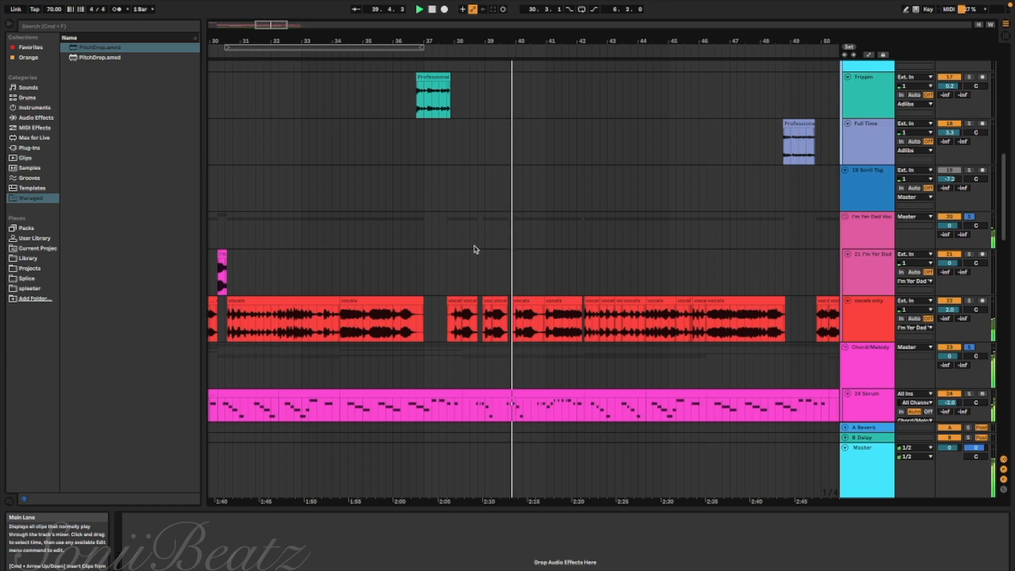
pyautogui.hscroll(7, 475, 248)
pyautogui.scroll(-1, 475, 248)
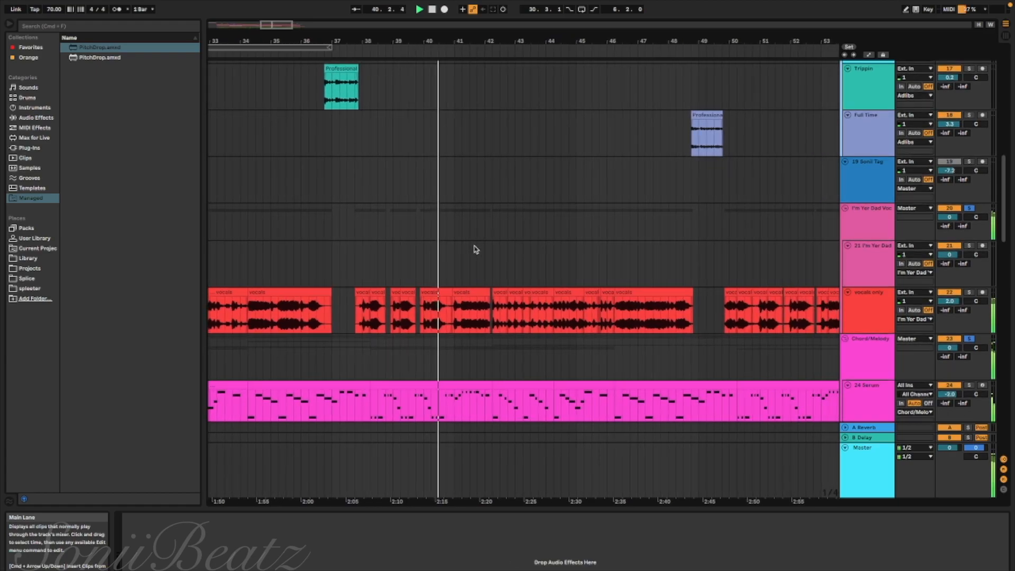
# Follow the vocals and the Full Time adlib against the melody during playback from about bar 40 to bar 53
pyautogui.hscroll(5, 476, 249)
pyautogui.scroll(-2, 475, 249)
pyautogui.hscroll(1, 476, 250)
pyautogui.scroll(1, 476, 250)
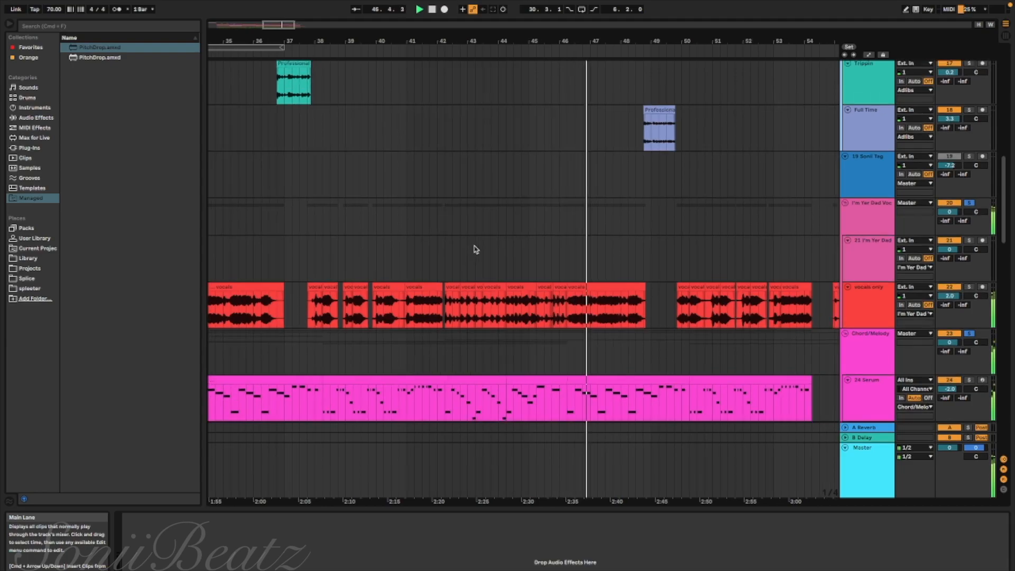
pyautogui.scroll(3, 476, 249)
pyautogui.scroll(-1, 475, 250)
pyautogui.hscroll(2, 476, 250)
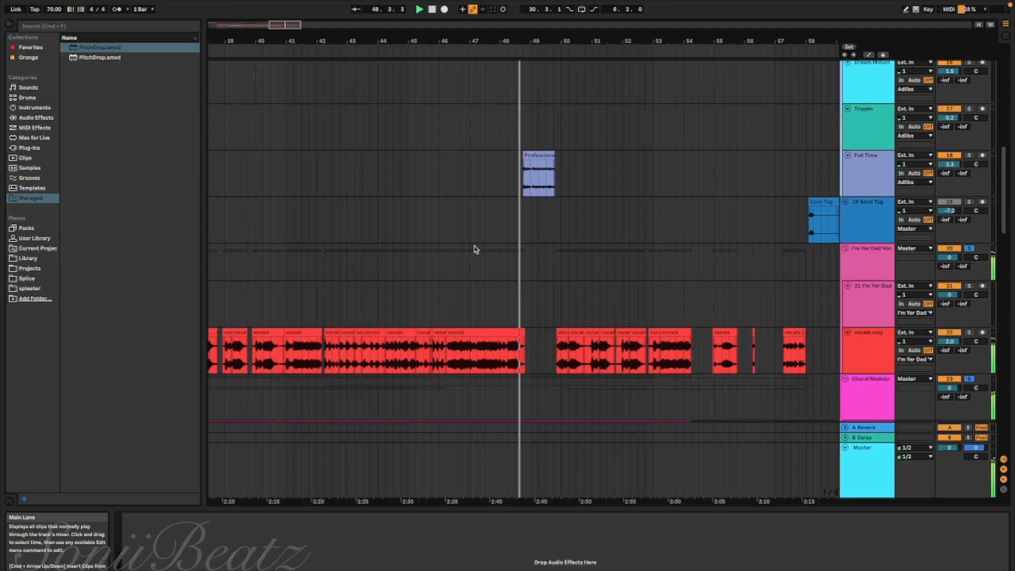
pyautogui.scroll(-1, 476, 250)
pyautogui.hscroll(5, 476, 250)
pyautogui.scroll(-1, 475, 250)
pyautogui.hscroll(3, 476, 249)
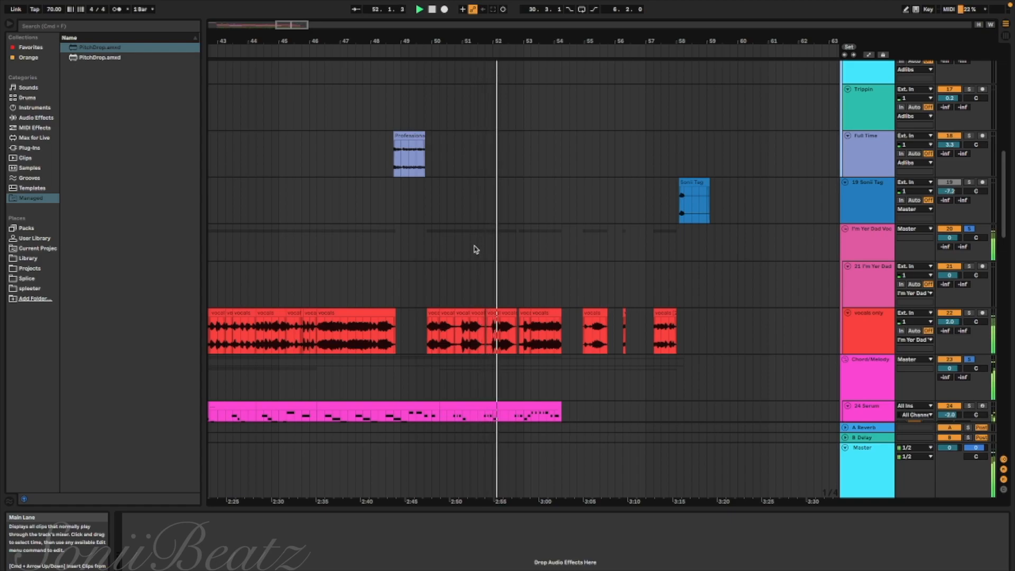
# Follow the closing vocals, the last adlibs and the two Serum parts during playback from about bar 53 to bar 58
pyautogui.scroll(-3, 476, 250)
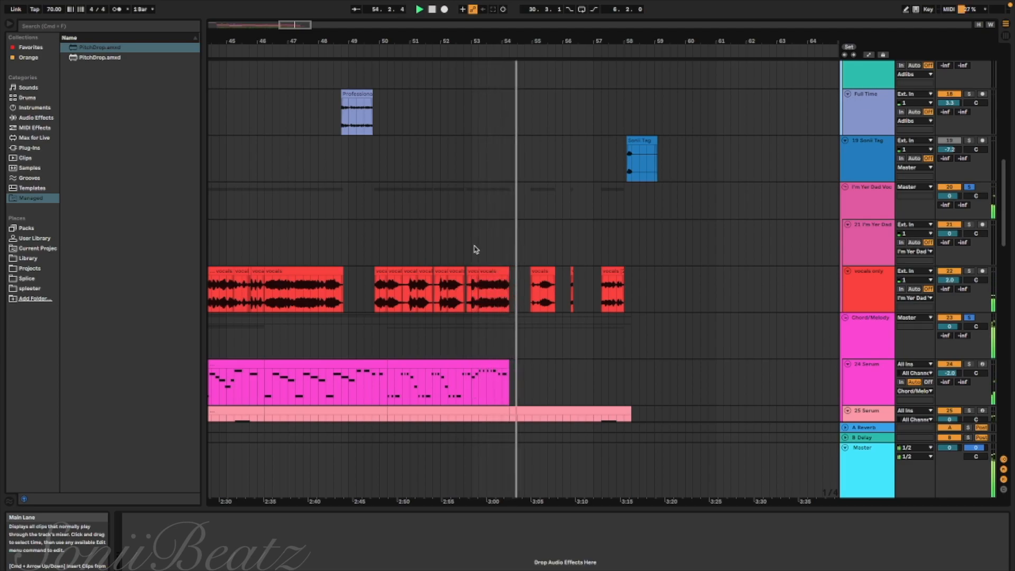
pyautogui.scroll(-2, 475, 250)
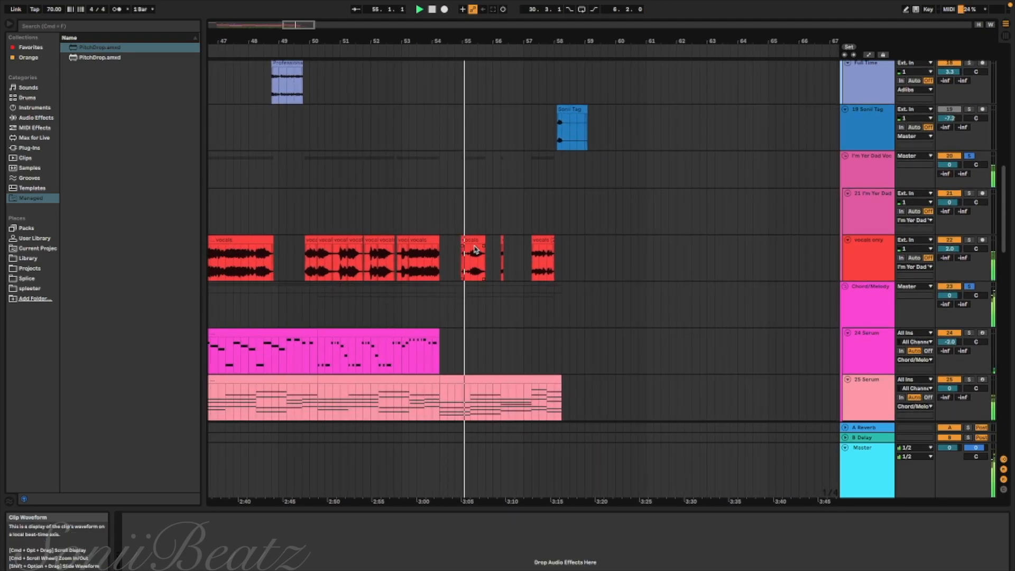
pyautogui.scroll(10, 476, 250)
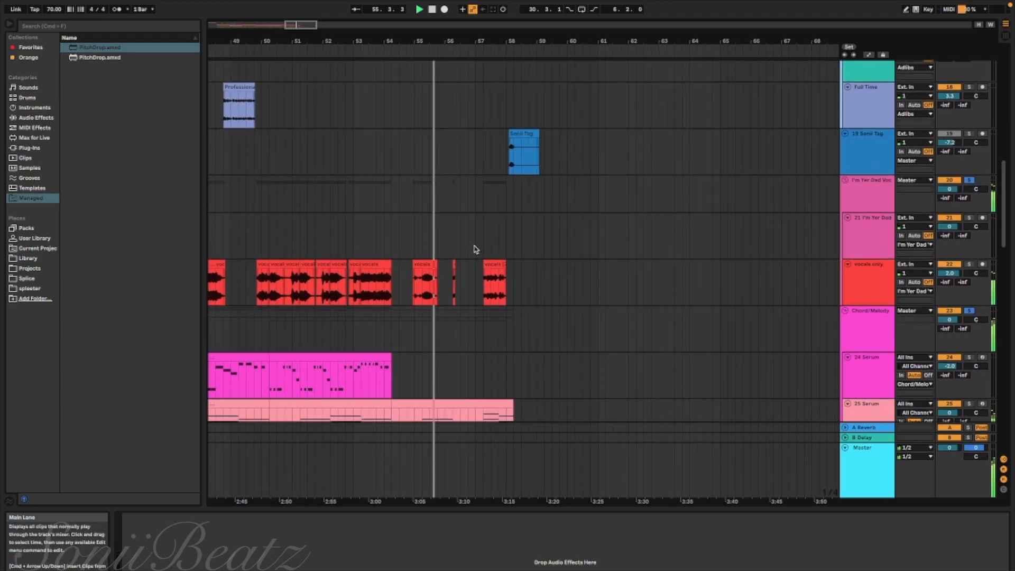
pyautogui.scroll(2, 476, 250)
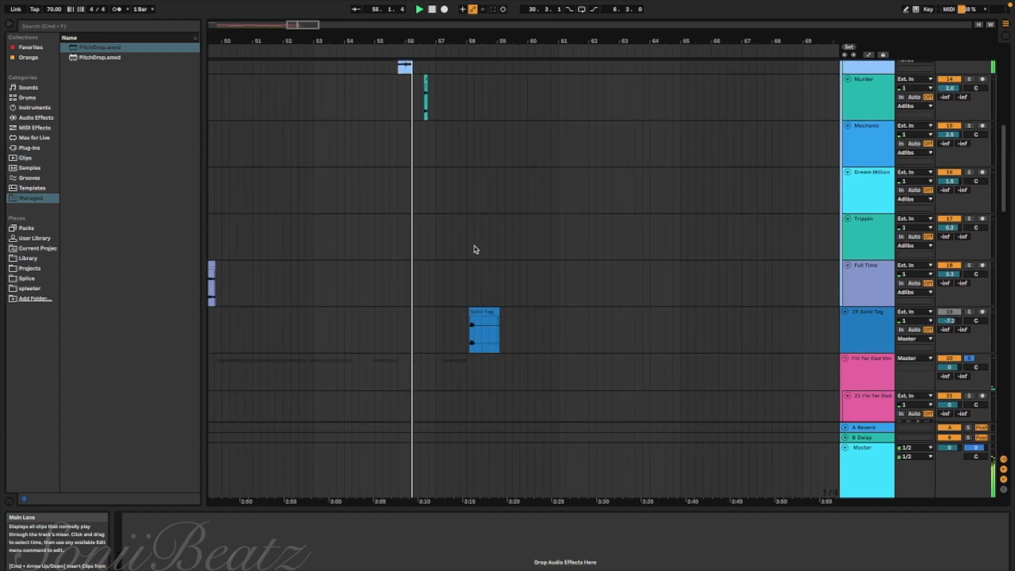
pyautogui.scroll(-2, 476, 250)
pyautogui.scroll(-4, 476, 250)
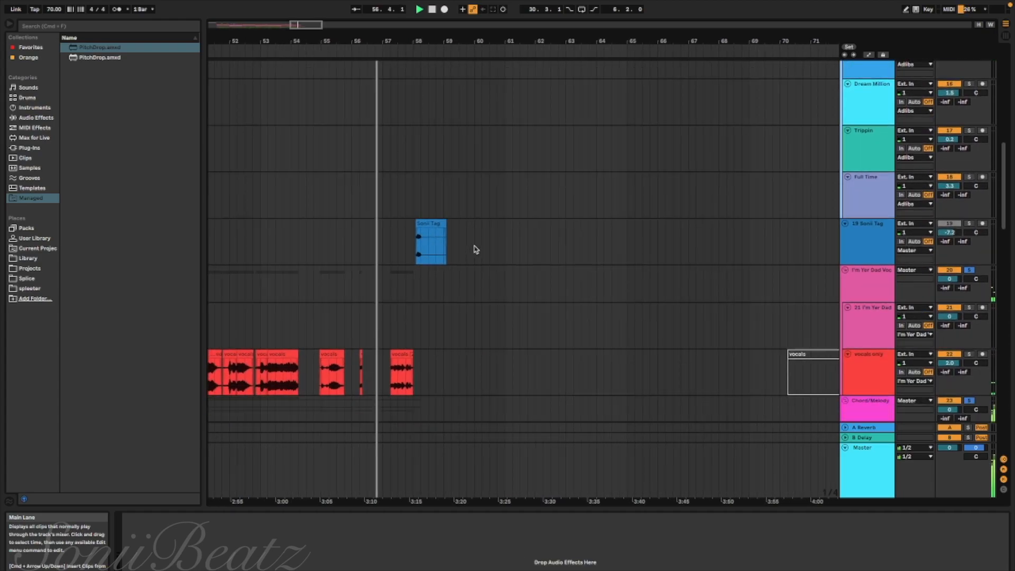
pyautogui.scroll(-3, 476, 249)
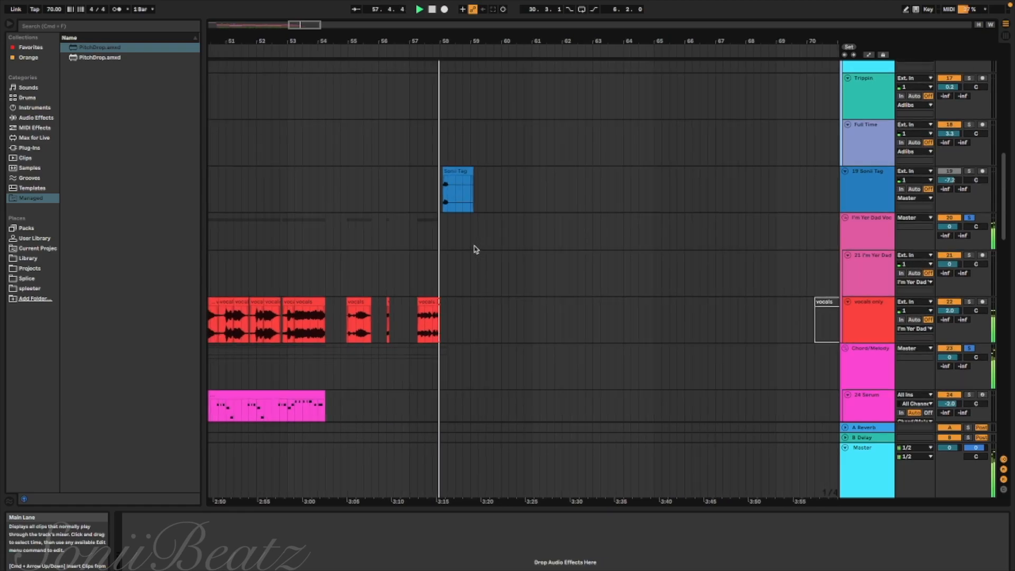
# Stop playback at the Sonii Tag clip and place the playback position just before it, at 57.4.1
pyautogui.scroll(1, 476, 249)
pyautogui.scroll(1, 476, 249)
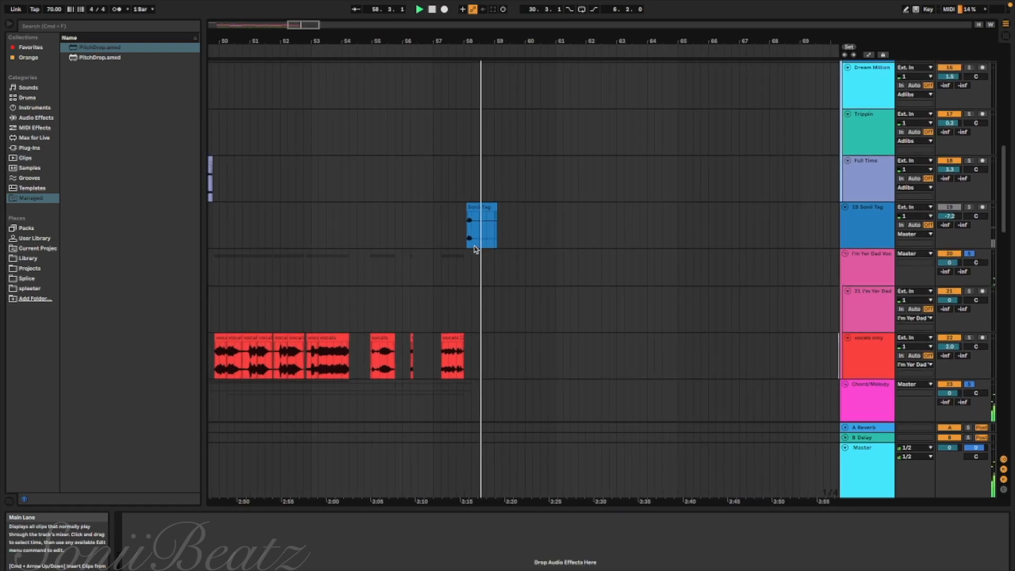
pyautogui.press('space')
pyautogui.click(475, 247)
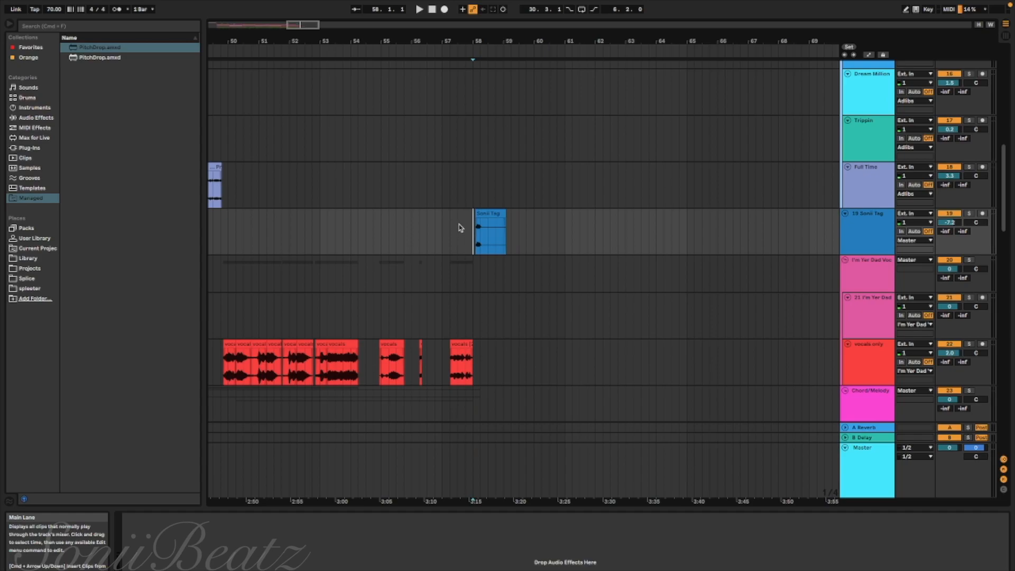
pyautogui.click(464, 228)
# Examine the kick, snare and hi-hat clips of the Drums group from the song's end back to their start at bar 6
pyautogui.scroll(-15, 464, 229)
pyautogui.hscroll(-10, 464, 229)
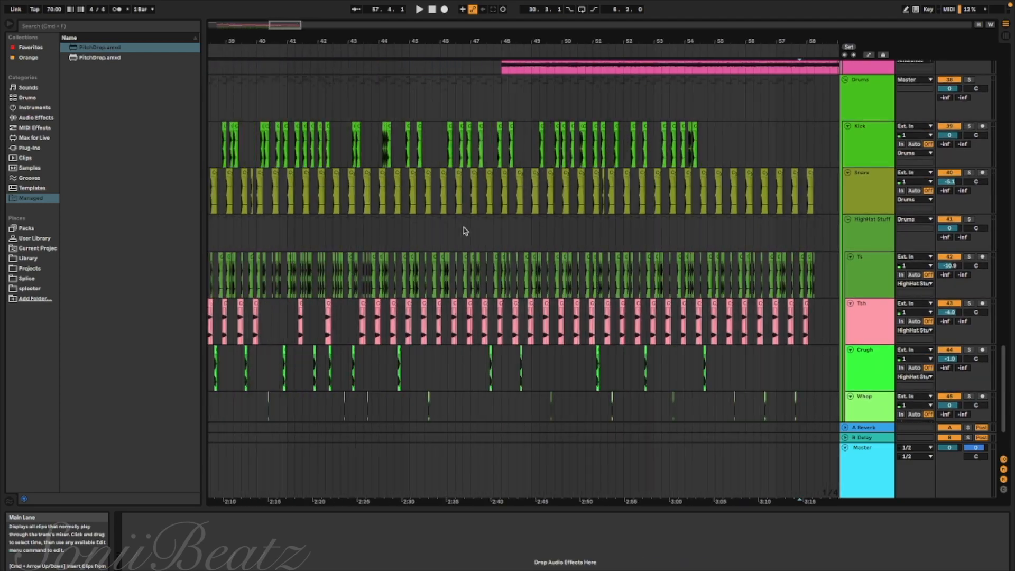
pyautogui.scroll(5, 464, 228)
pyautogui.hscroll(-10, 464, 231)
pyautogui.scroll(1, 464, 231)
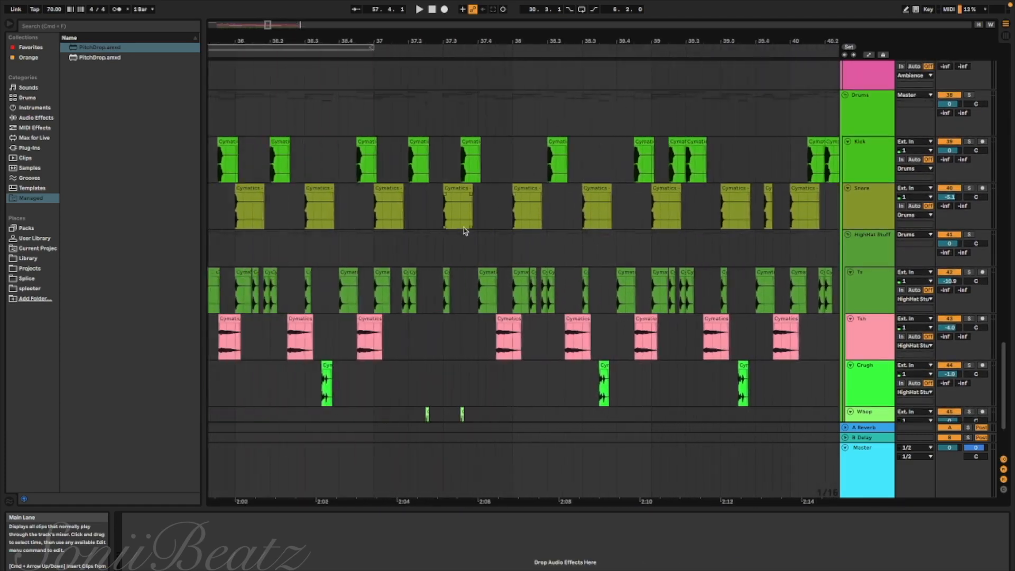
pyautogui.hscroll(-14, 464, 231)
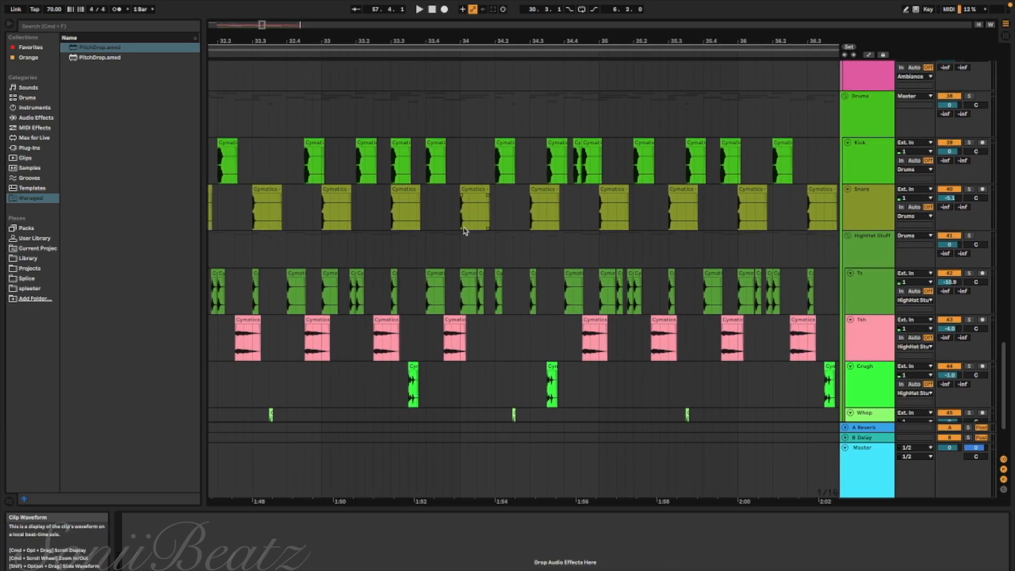
pyautogui.scroll(1, 464, 231)
pyautogui.hscroll(-4, 464, 231)
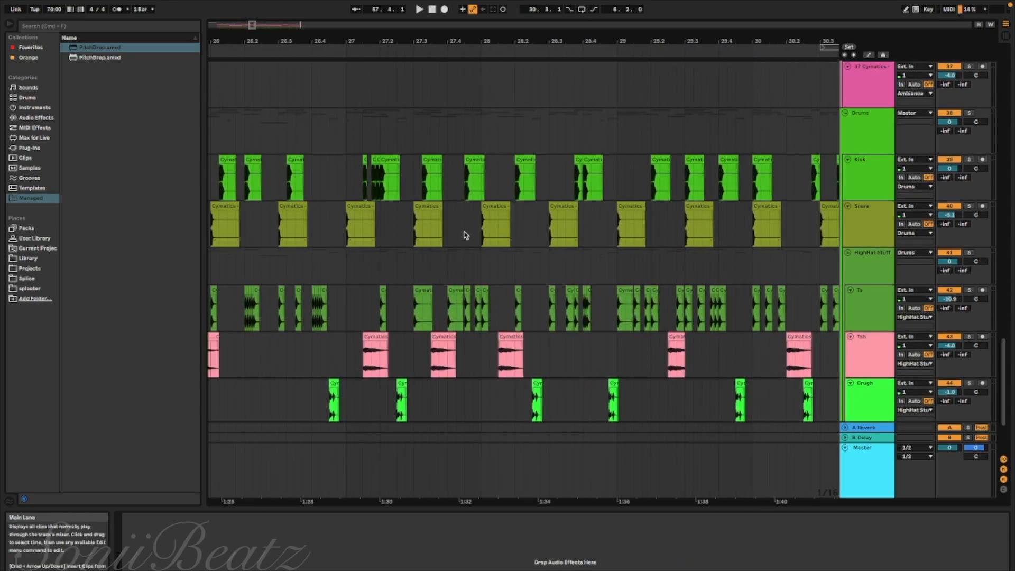
pyautogui.hscroll(-9, 465, 238)
pyautogui.scroll(1, 465, 238)
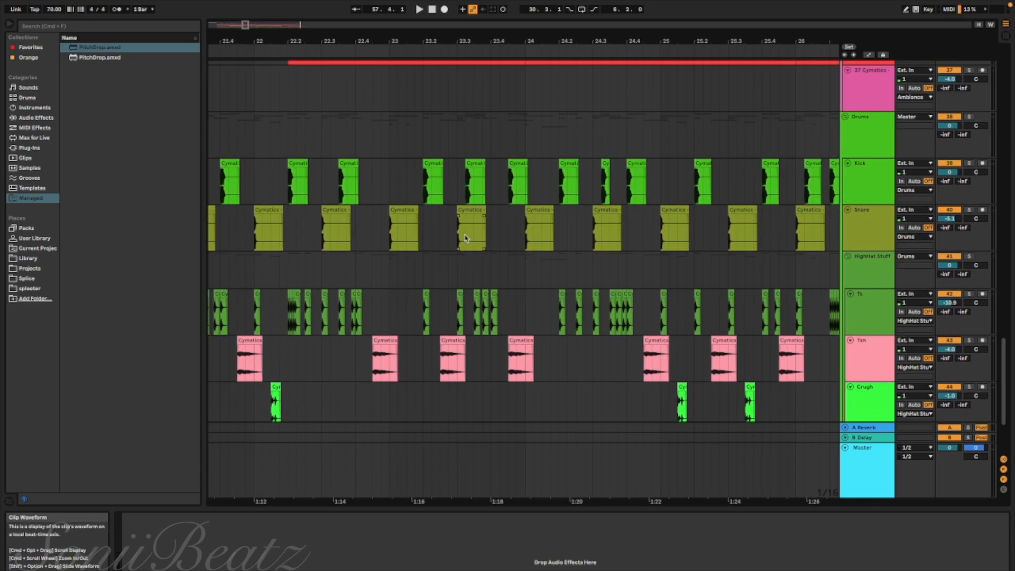
pyautogui.hscroll(-20, 465, 238)
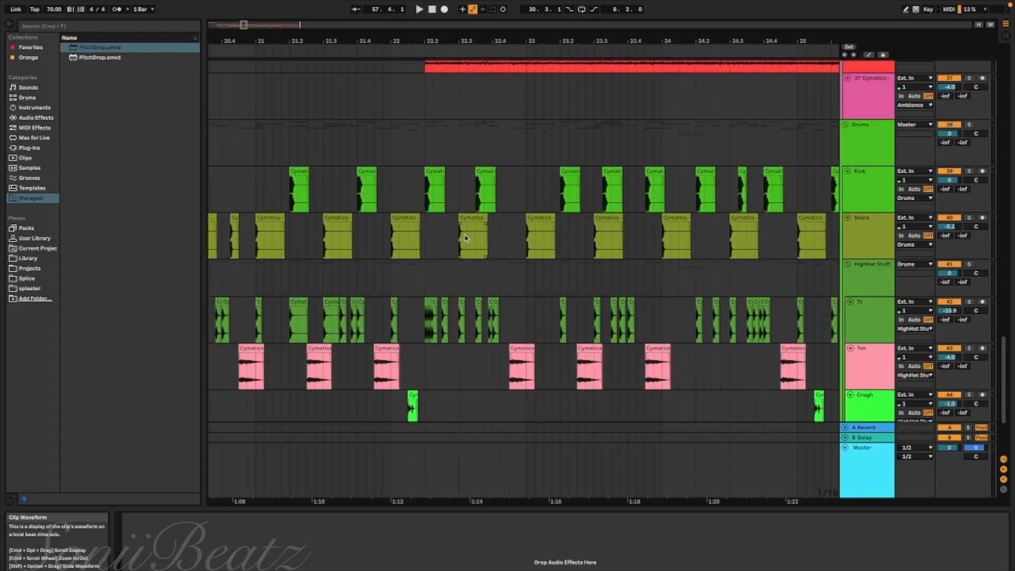
pyautogui.scroll(2, 465, 238)
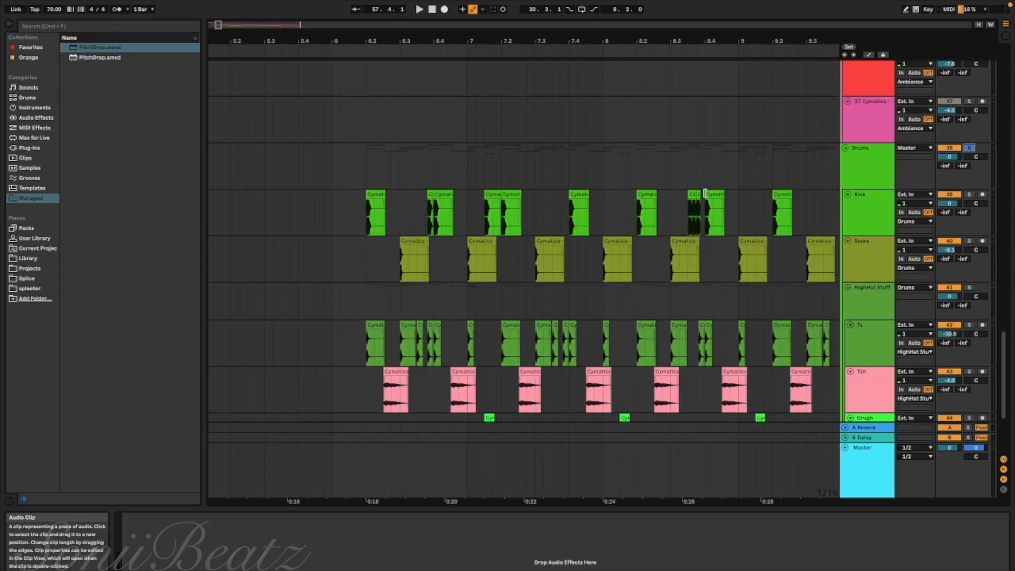
# Play the soloed Drums group from bar 6.2 and follow its kick, snare and hi-hat patterns to about bar 11
pyautogui.press('space')
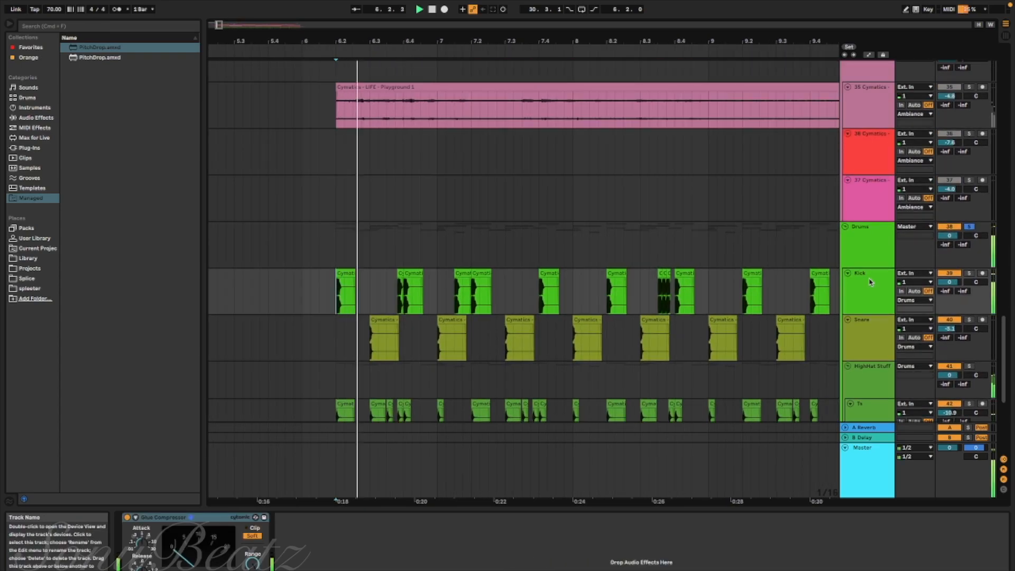
pyautogui.scroll(-4, 871, 282)
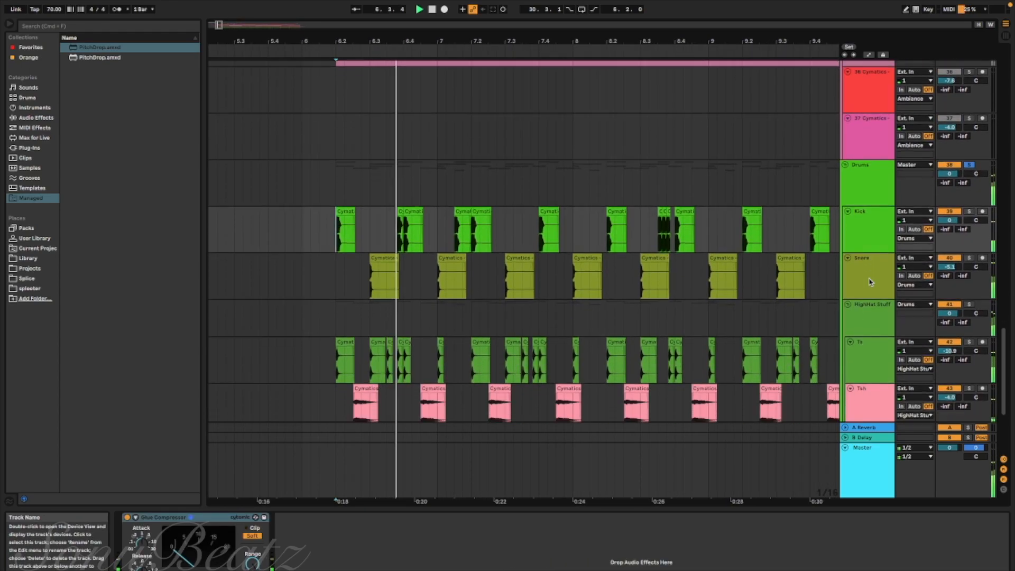
pyautogui.scroll(1, 871, 282)
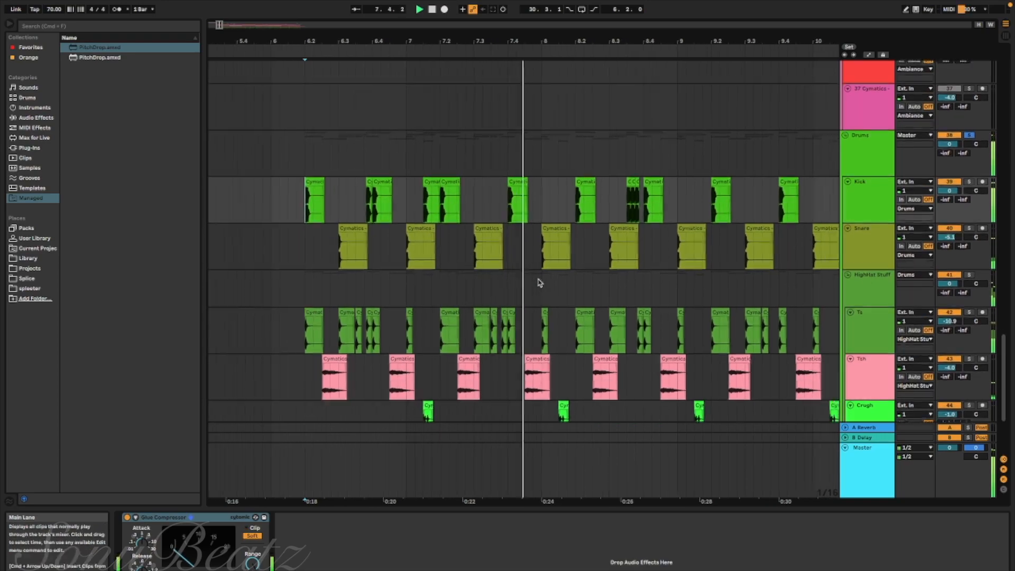
pyautogui.scroll(3, 539, 282)
pyautogui.scroll(-5, 539, 283)
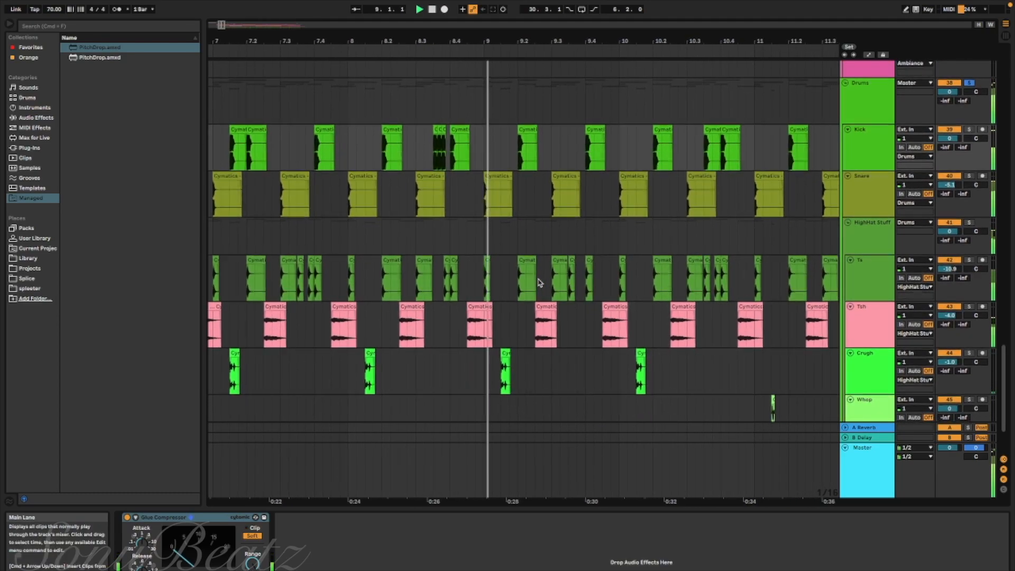
pyautogui.scroll(-1, 540, 283)
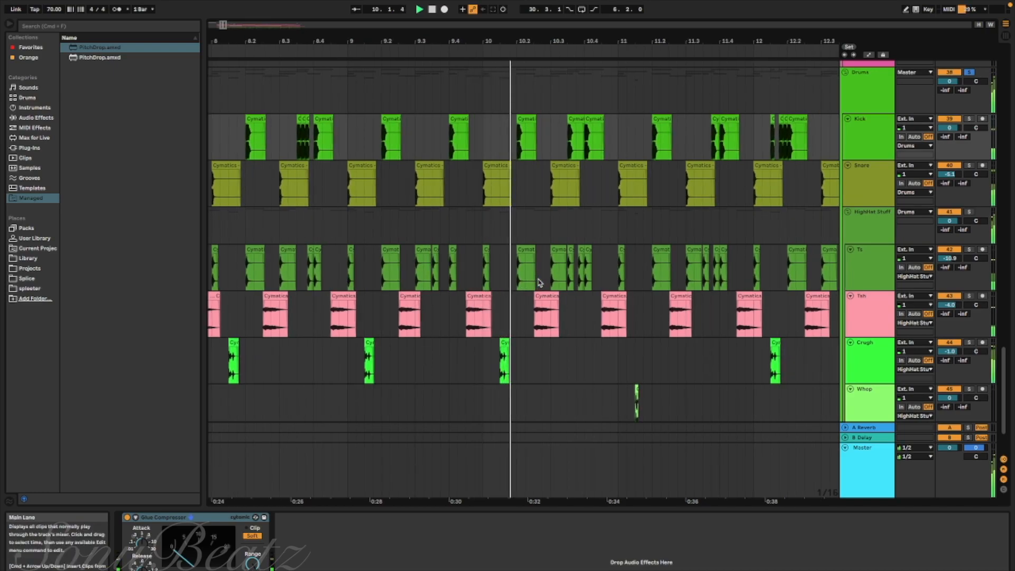
pyautogui.scroll(-2, 539, 283)
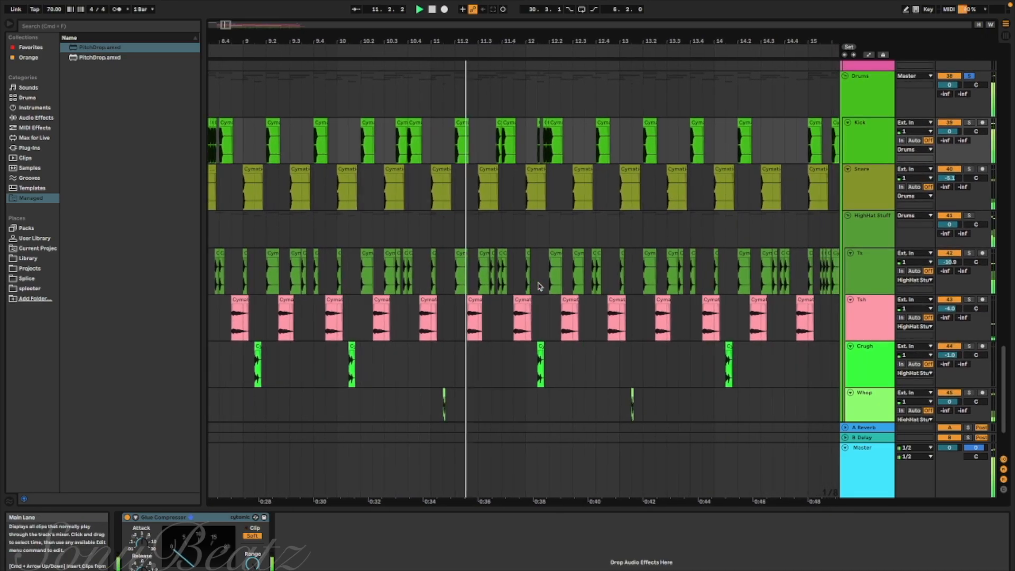
# Examine the Crugh, Whop and Ride percussion across the whole arrangement while the drums keep playing
pyautogui.scroll(-4, 539, 285)
pyautogui.scroll(-1, 545, 303)
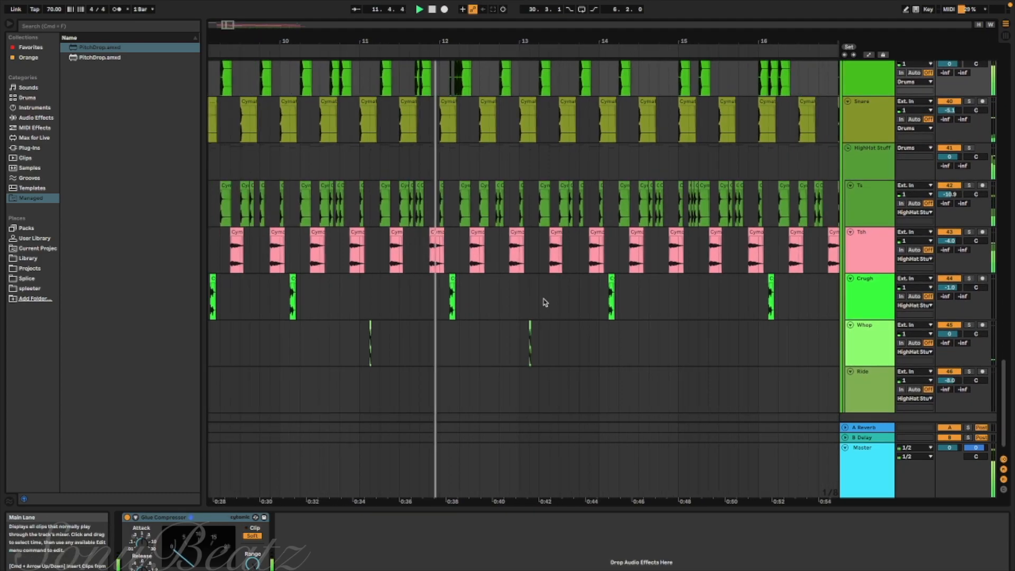
pyautogui.scroll(-8, 548, 319)
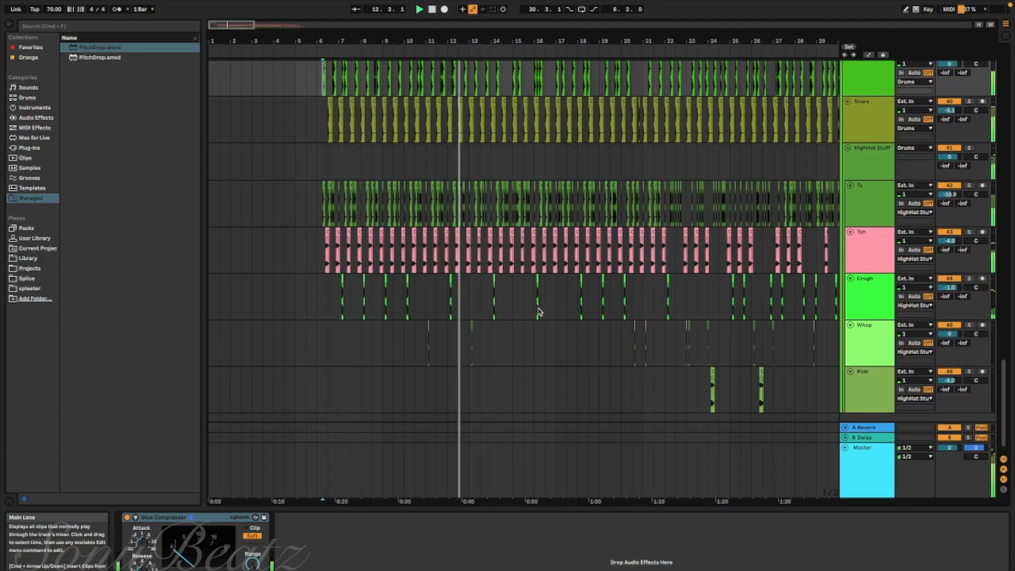
pyautogui.hscroll(10, 503, 286)
pyautogui.scroll(1, 503, 286)
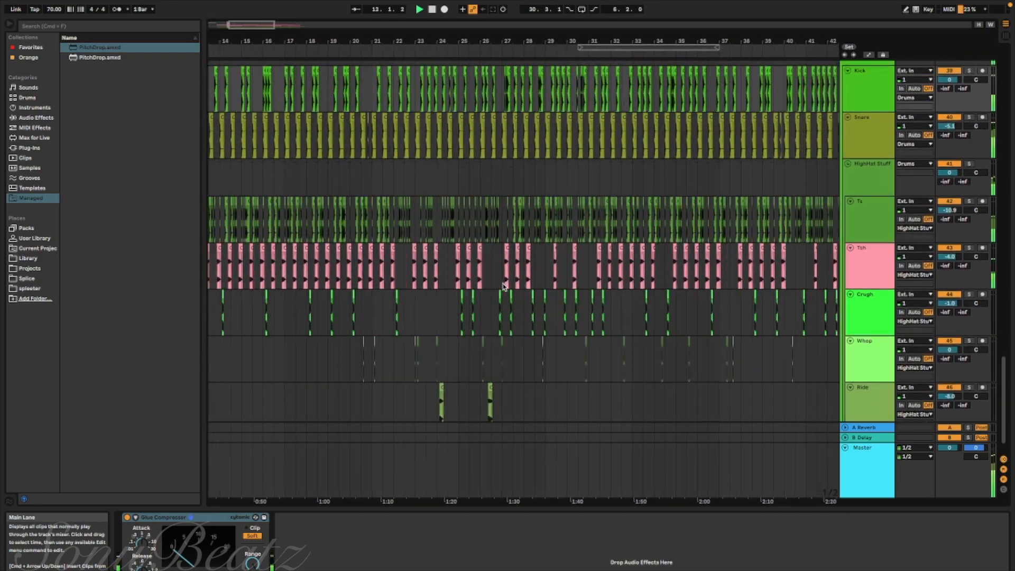
pyautogui.hscroll(-10, 504, 287)
pyautogui.scroll(-1, 503, 286)
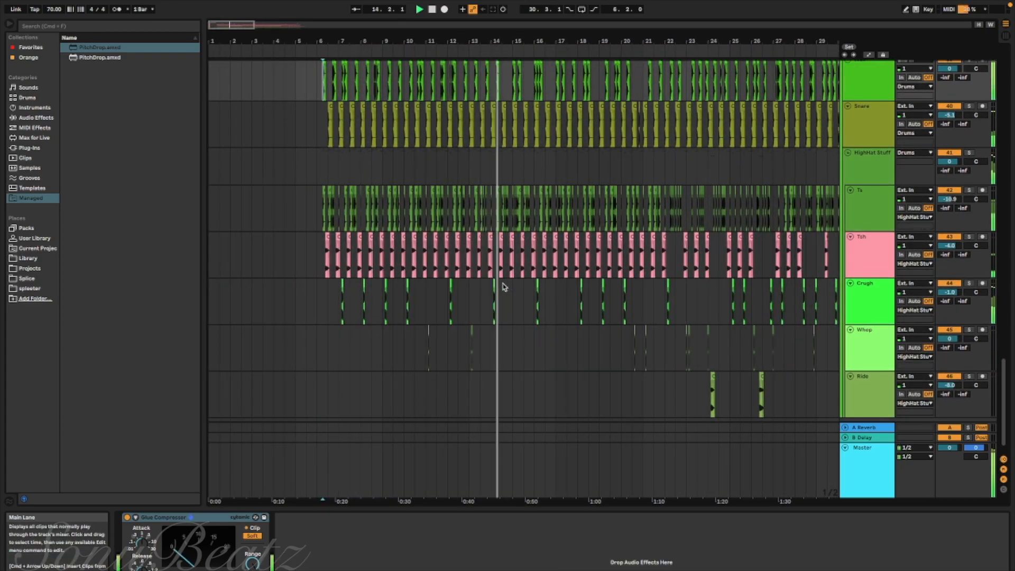
pyautogui.scroll(5, 504, 287)
# Show the Device On automation of the Drums group's YuYu Repeat effect and examine where it switches on across the song
pyautogui.click(869, 205)
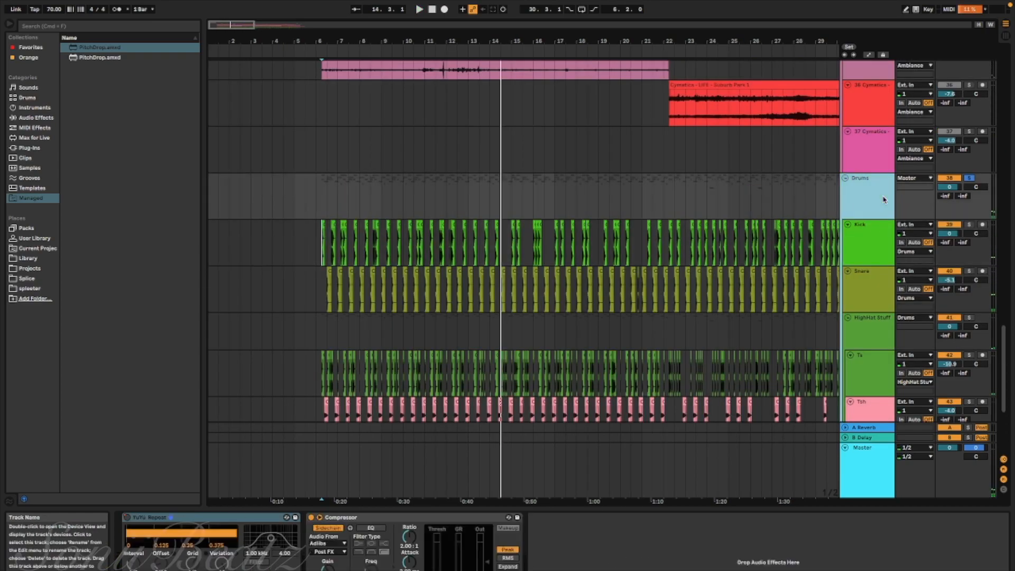
pyautogui.rightClick(131, 518)
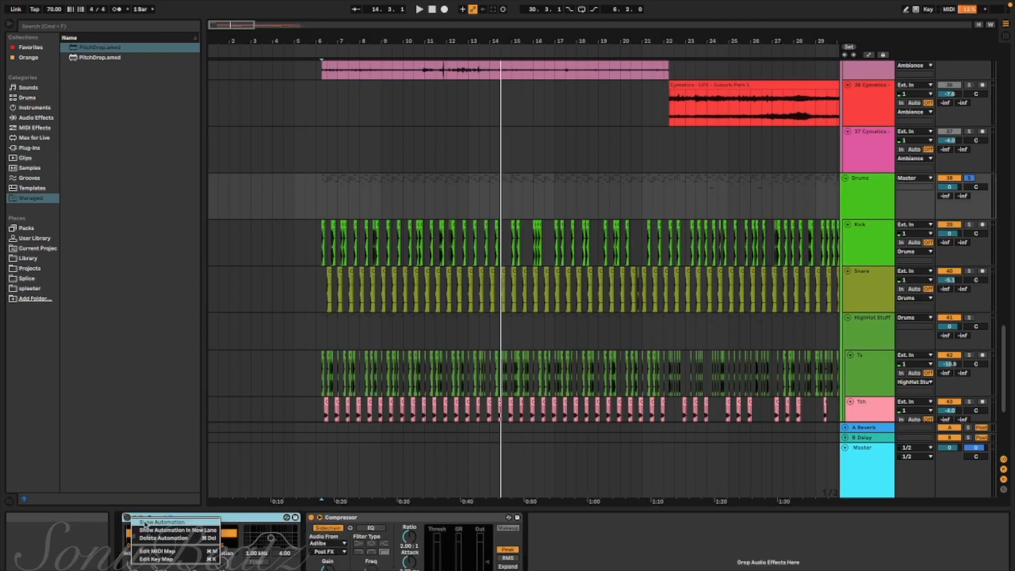
pyautogui.click(145, 523)
pyautogui.hscroll(20, 418, 233)
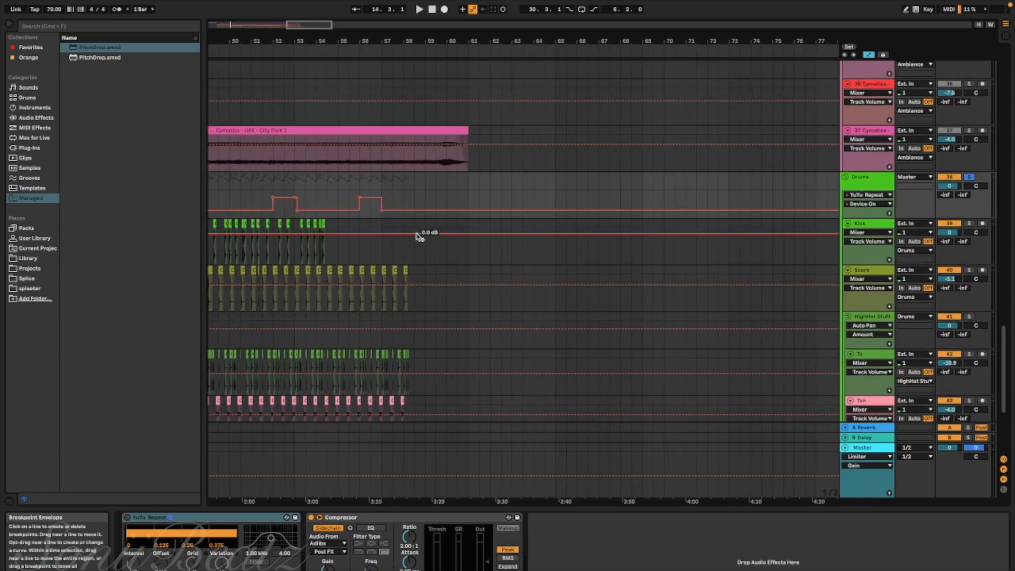
pyautogui.hscroll(-10, 417, 236)
pyautogui.scroll(-1, 415, 233)
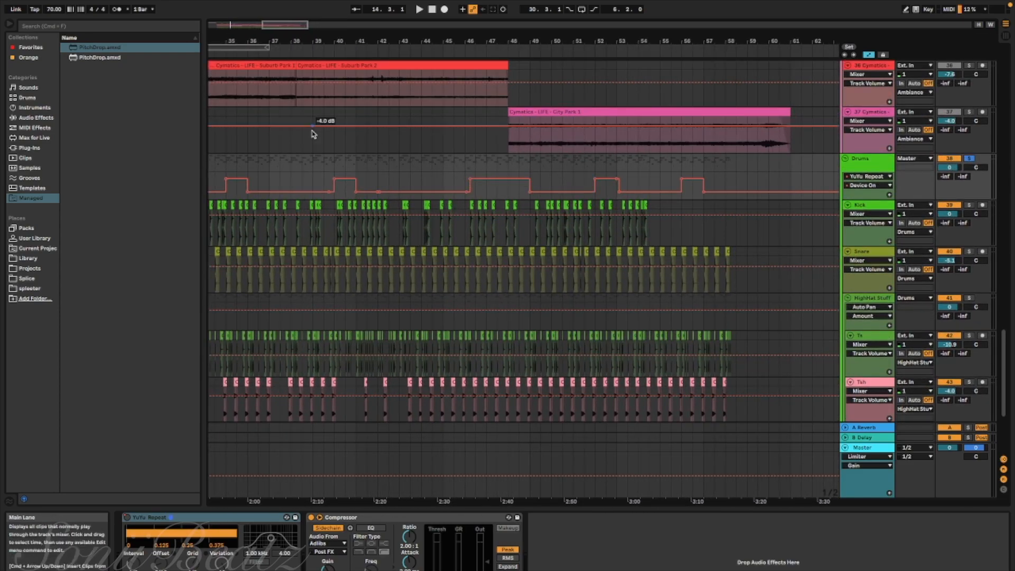
pyautogui.hscroll(-15, 430, 247)
pyautogui.scroll(-3, 429, 247)
pyautogui.hscroll(-6, 417, 251)
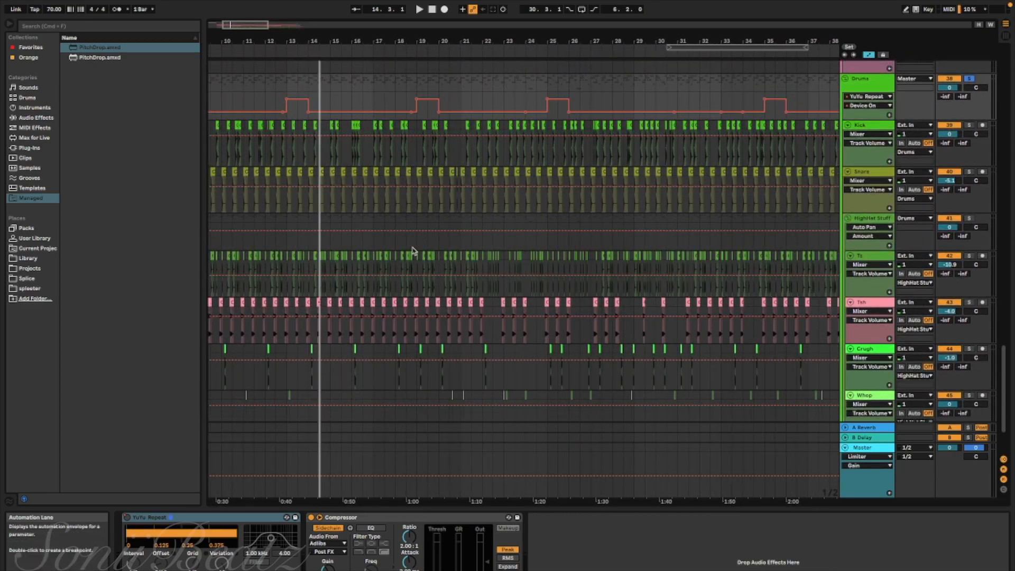
# Hide the automation and review the drum clips between about bar 11 and bar 41
pyautogui.press('a')
pyautogui.hscroll(6, 421, 273)
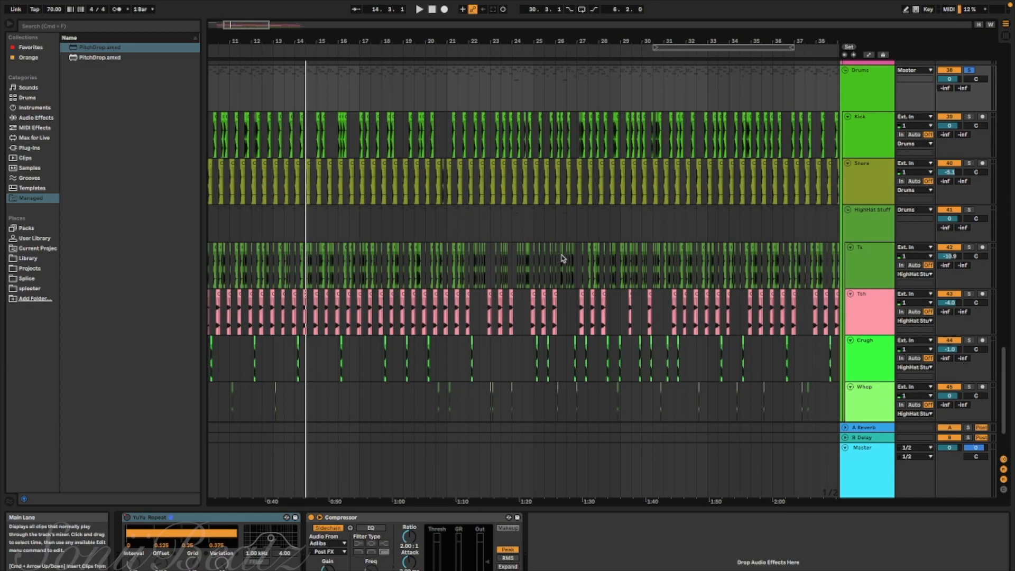
pyautogui.hscroll(2, 525, 266)
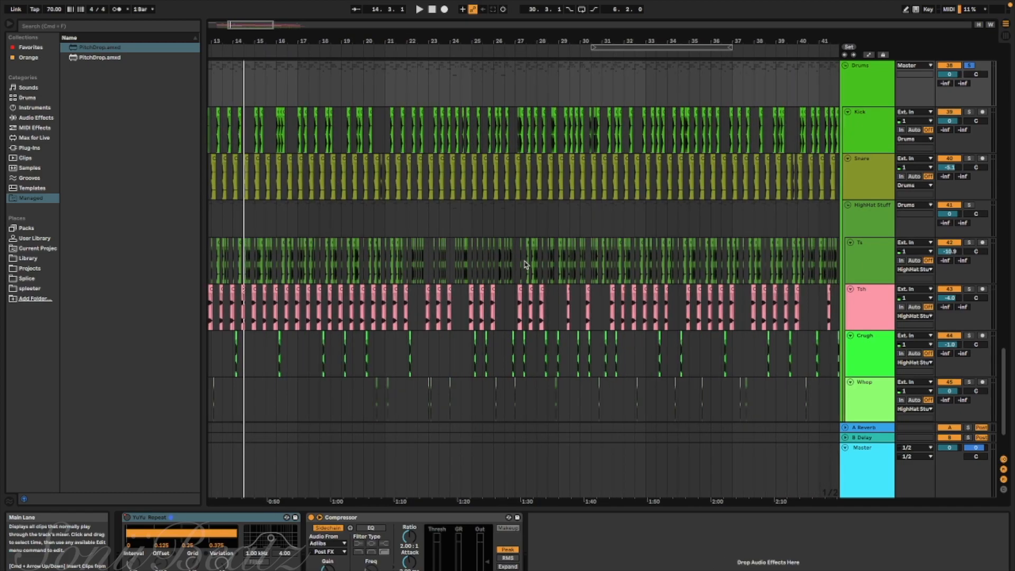
pyautogui.hscroll(-1, 525, 266)
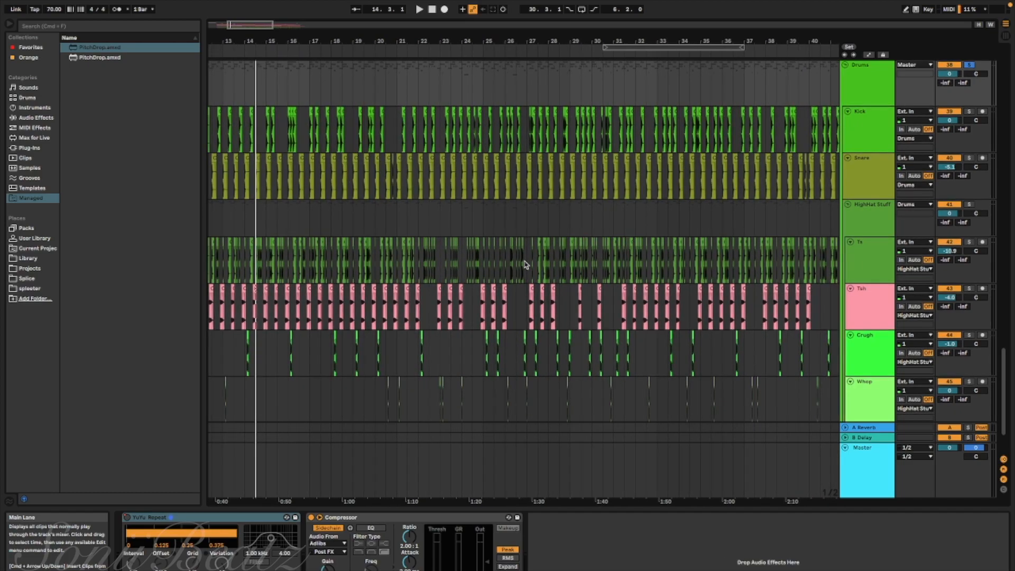
# Examine the Ts, Tsh, Crugh, Whop and Ride clips of the HighHat Stuff group up to about bar 43
pyautogui.scroll(-3, 525, 265)
pyautogui.hscroll(-3, 669, 314)
pyautogui.hscroll(3, 668, 314)
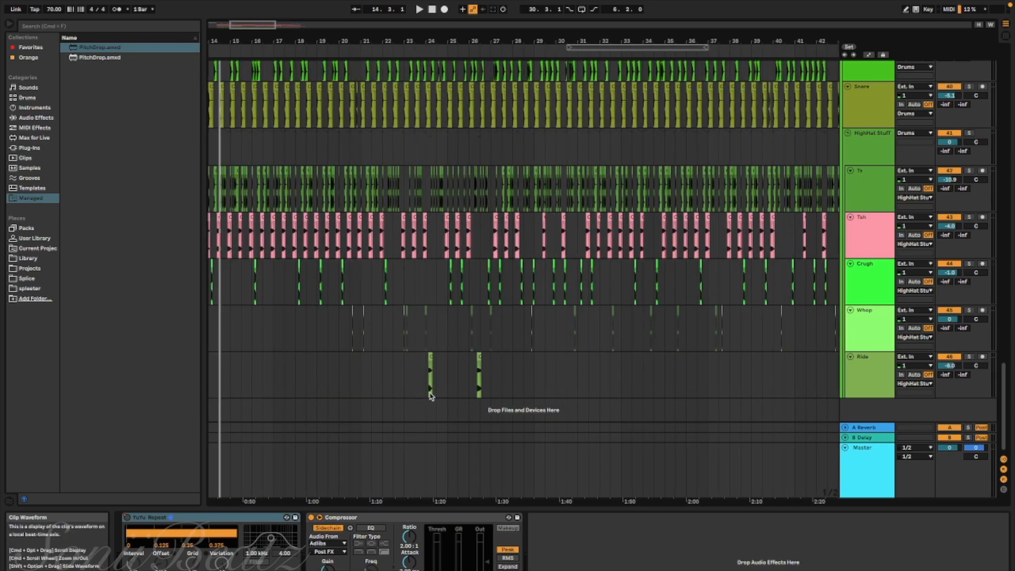
pyautogui.hscroll(-6, 394, 379)
pyautogui.scroll(2, 397, 378)
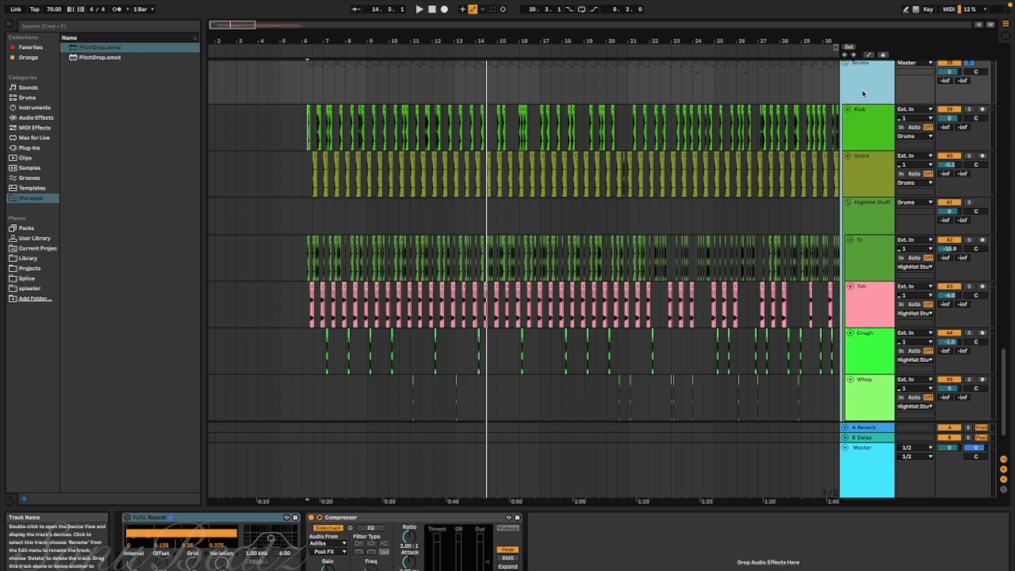
# Show the Kick track's Glue Compressor and play the soloed Drums group from bar 6.2
pyautogui.click(858, 132)
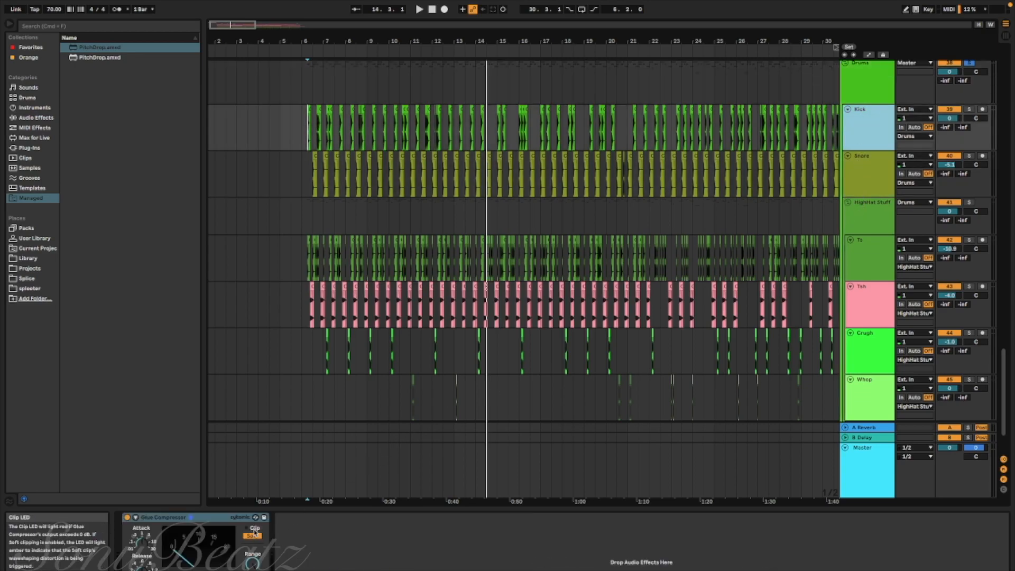
pyautogui.press('space')
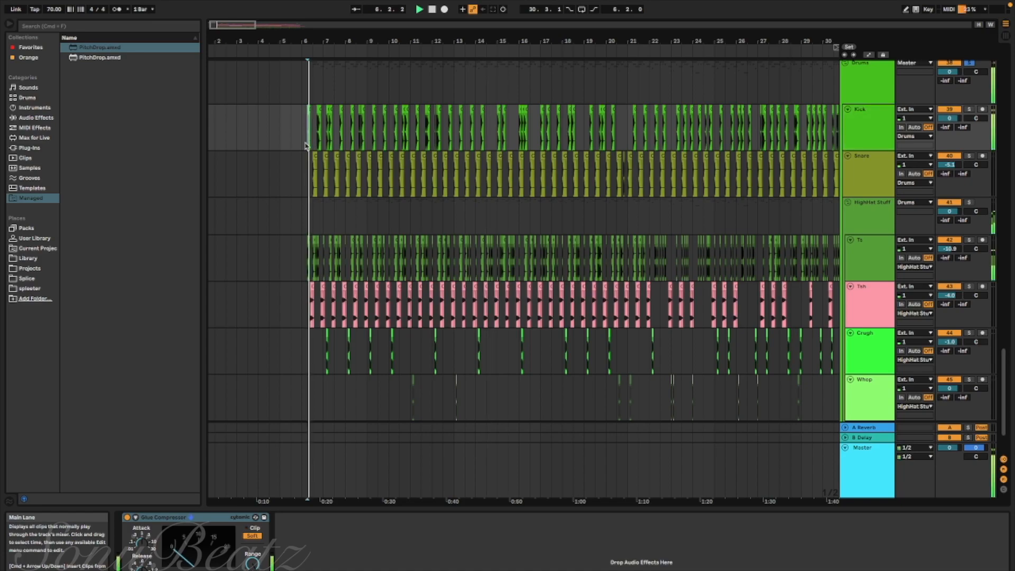
pyautogui.click(574, 216)
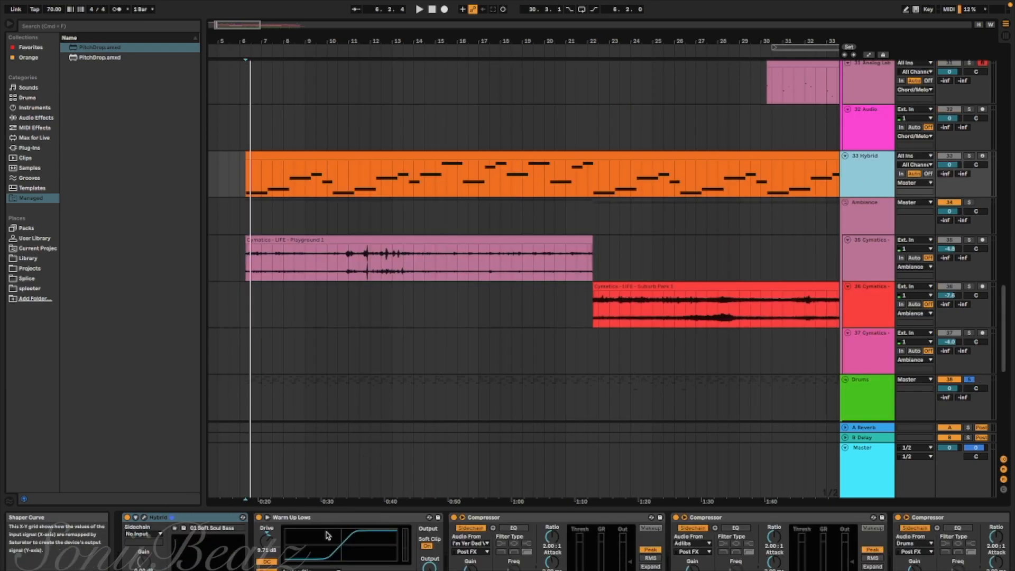
# Review the sidechain compressors on the Hybrid bass track and play its soloed part, adding the Drums group to the solo
pyautogui.hscroll(5, 480, 547)
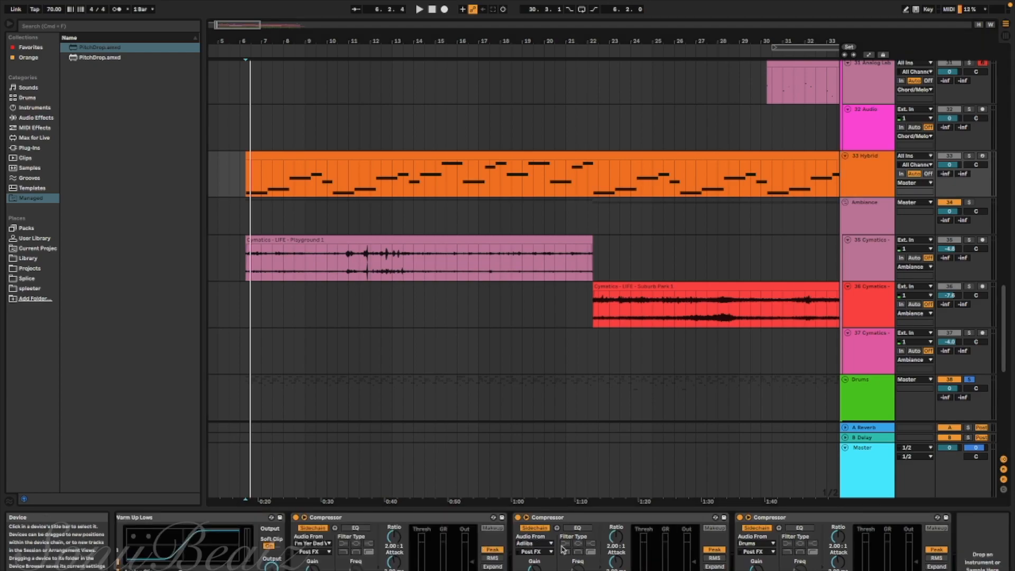
pyautogui.hscroll(-4, 562, 548)
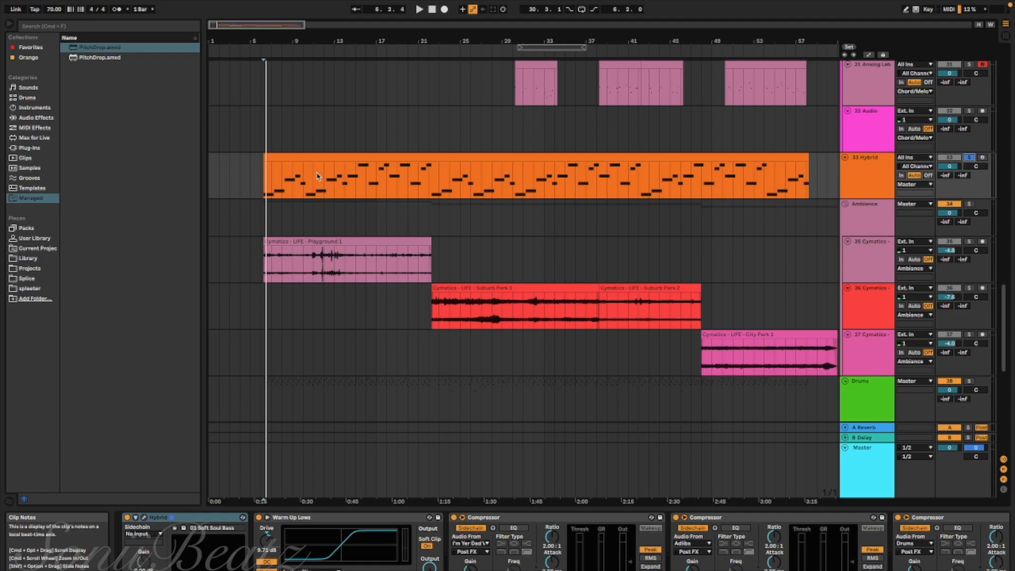
pyautogui.press('space')
pyautogui.scroll(-3, 313, 187)
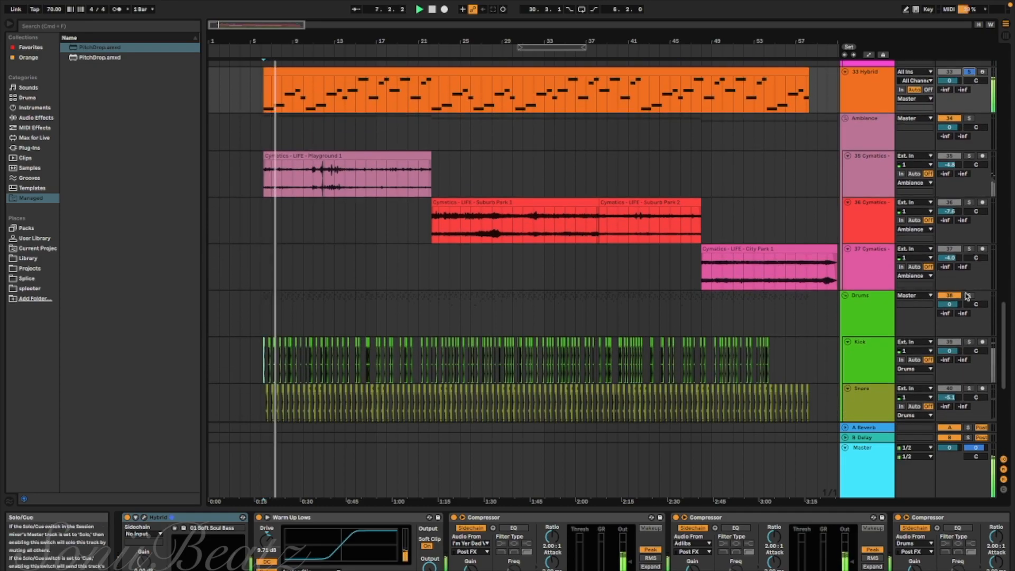
pyautogui.click(968, 296)
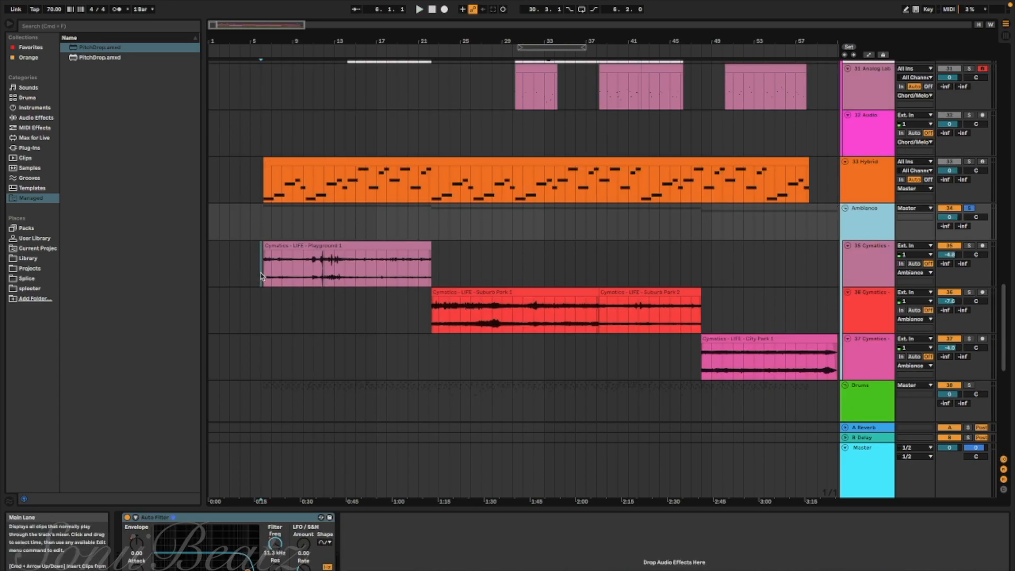
# Play the soloed Ambiance group from bar 6 and from about bar 11 in the Playground 1 clip, selecting that clip's track
pyautogui.click(262, 275)
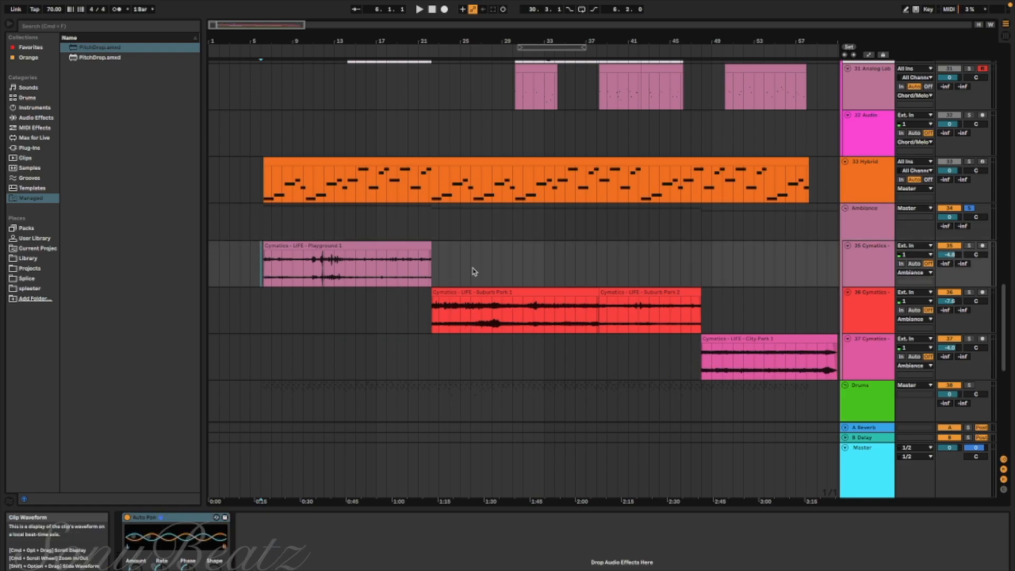
pyautogui.press('space')
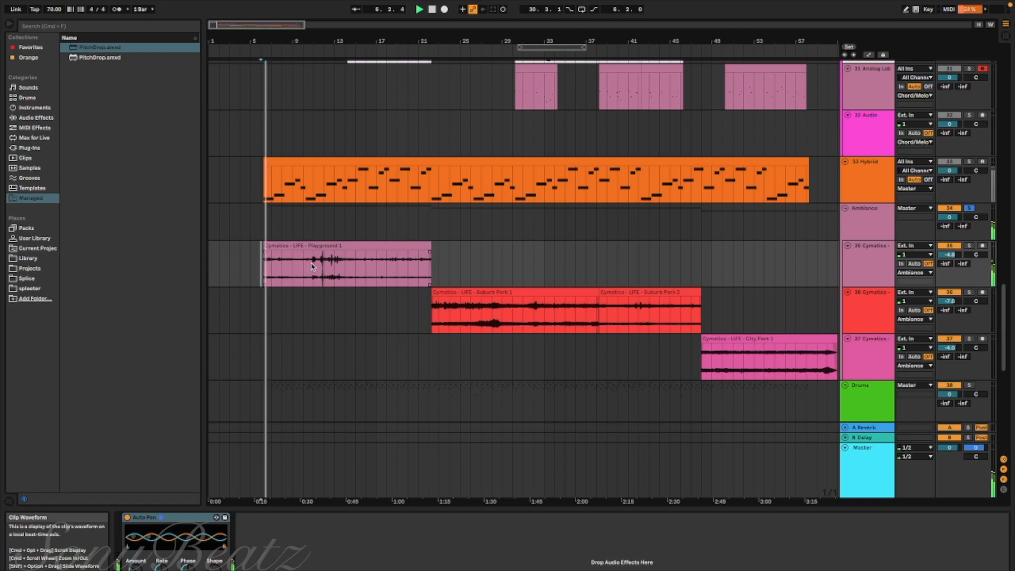
pyautogui.click(313, 267)
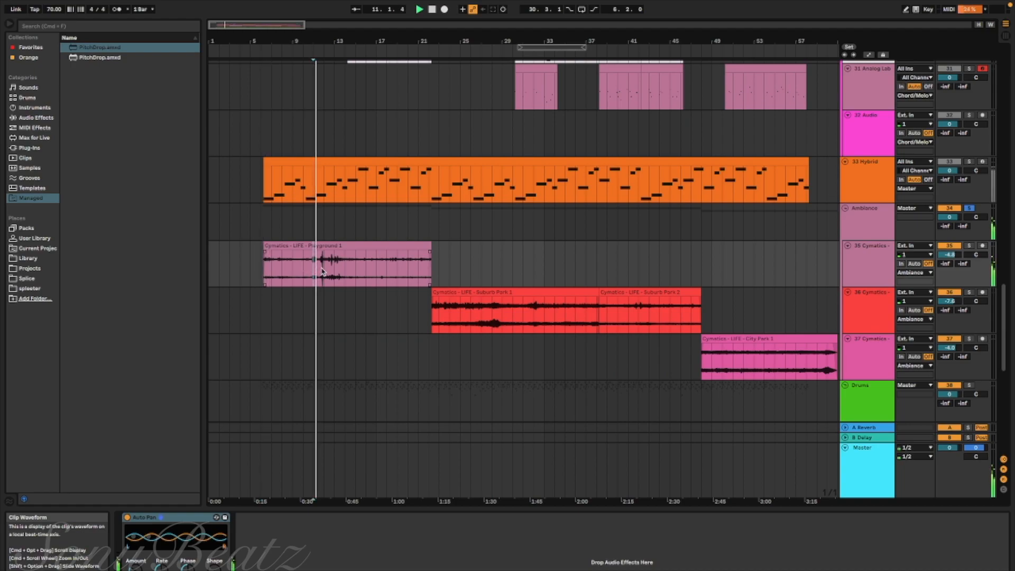
pyautogui.click(863, 266)
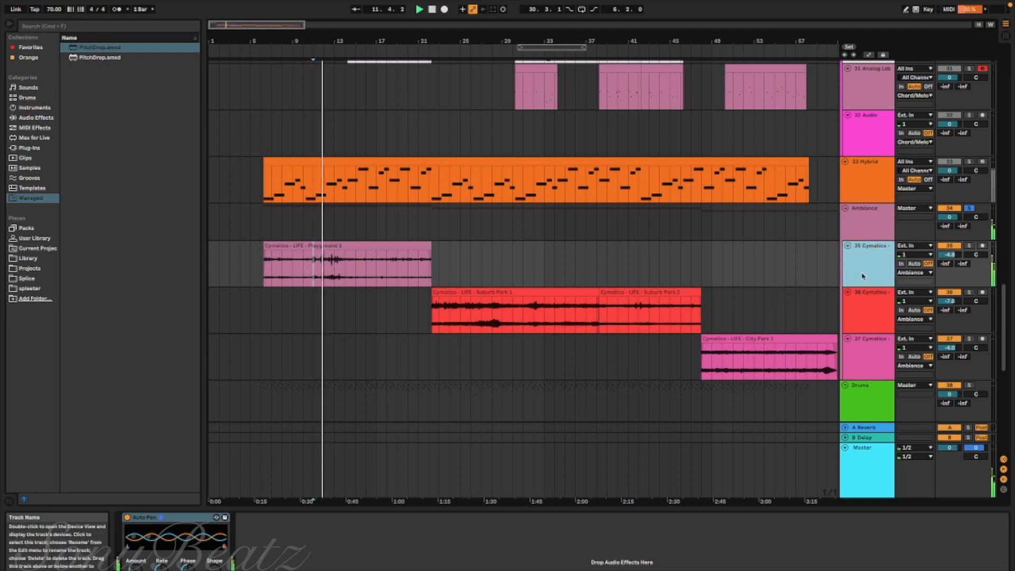
# Show the automation of the Ambiance group's Auto Filter envelope amount, stop playback and examine the curve across the song
pyautogui.click(873, 227)
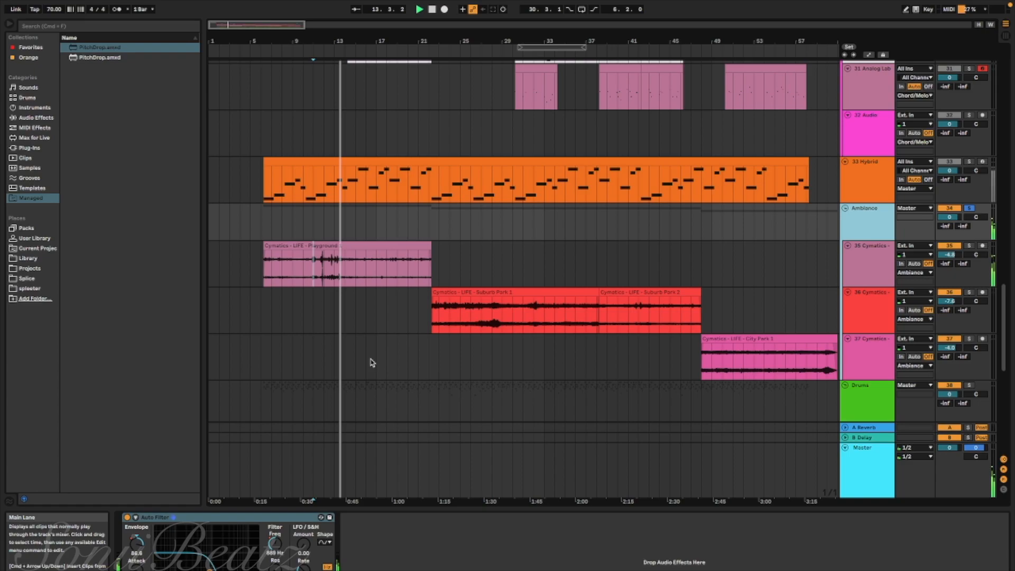
pyautogui.rightClick(138, 544)
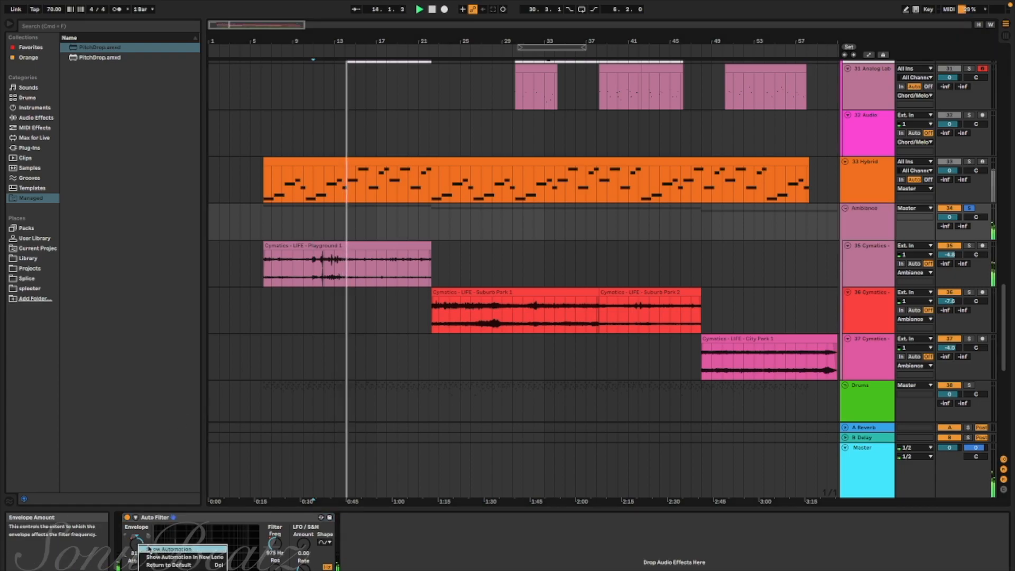
pyautogui.click(150, 549)
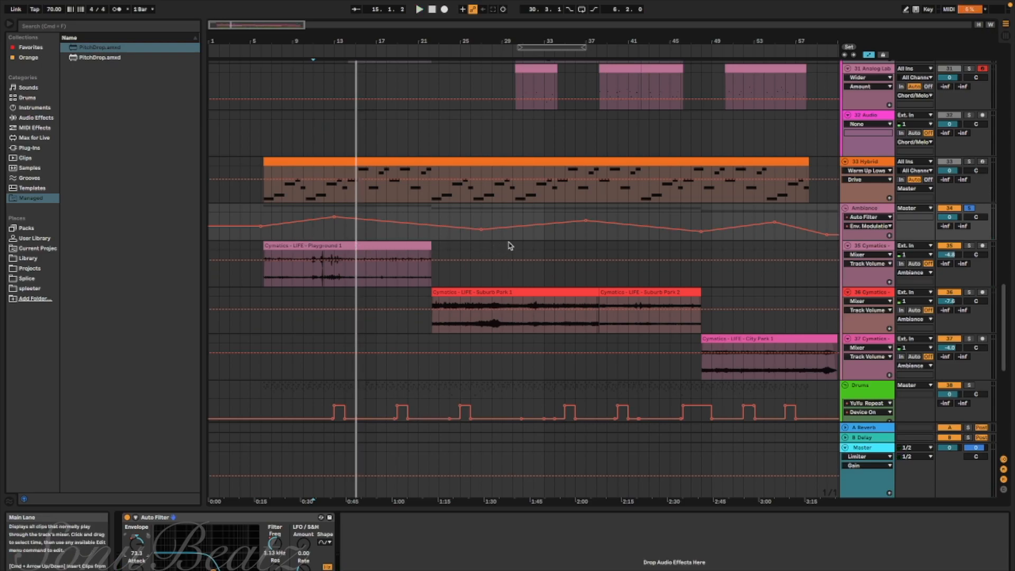
pyautogui.press('space')
pyautogui.hscroll(4, 508, 245)
pyautogui.hscroll(-3, 484, 243)
pyautogui.hscroll(-1, 378, 302)
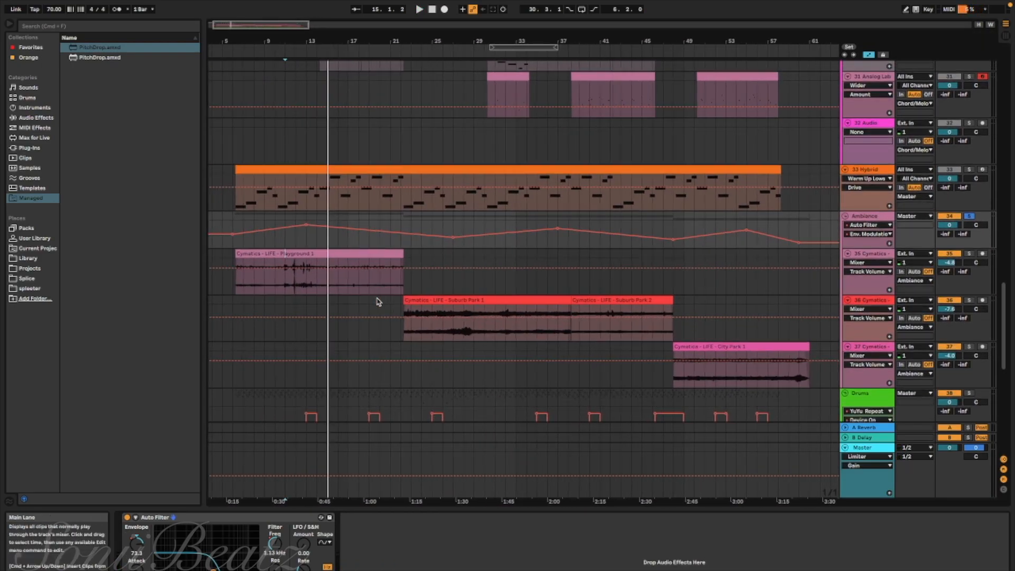
pyautogui.hscroll(-1, 378, 302)
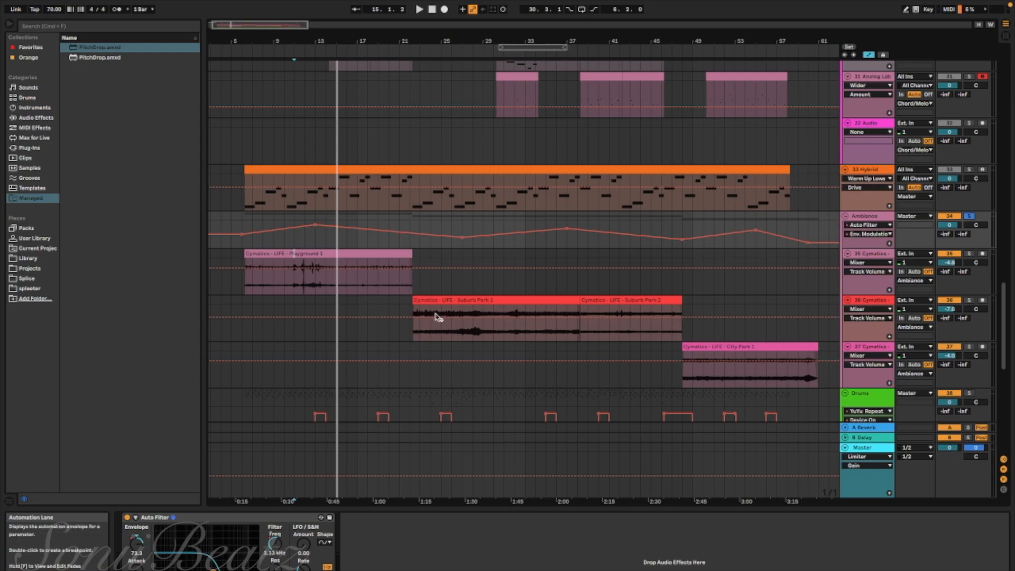
# Play the Suburb Park 1 ambience clip from about bar 22 and again from about bar 32
pyautogui.click(619, 278)
pyautogui.click(367, 332)
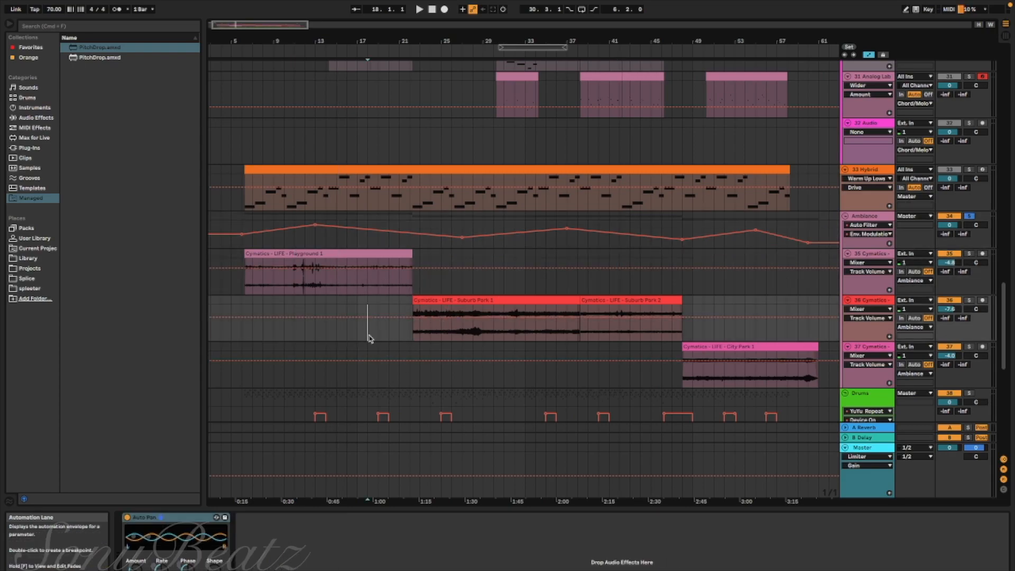
pyautogui.click(410, 317)
pyautogui.press('space')
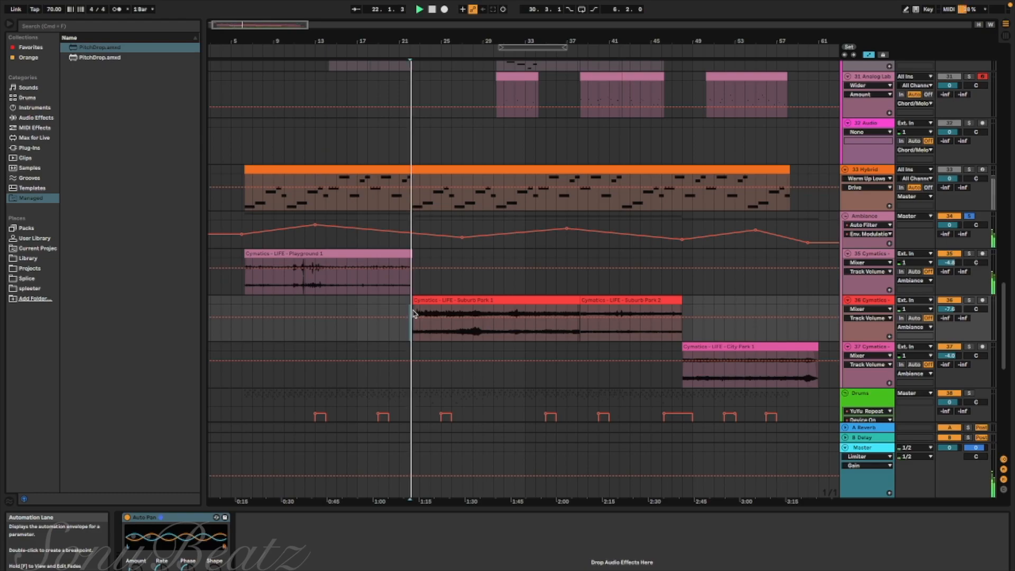
pyautogui.click(516, 327)
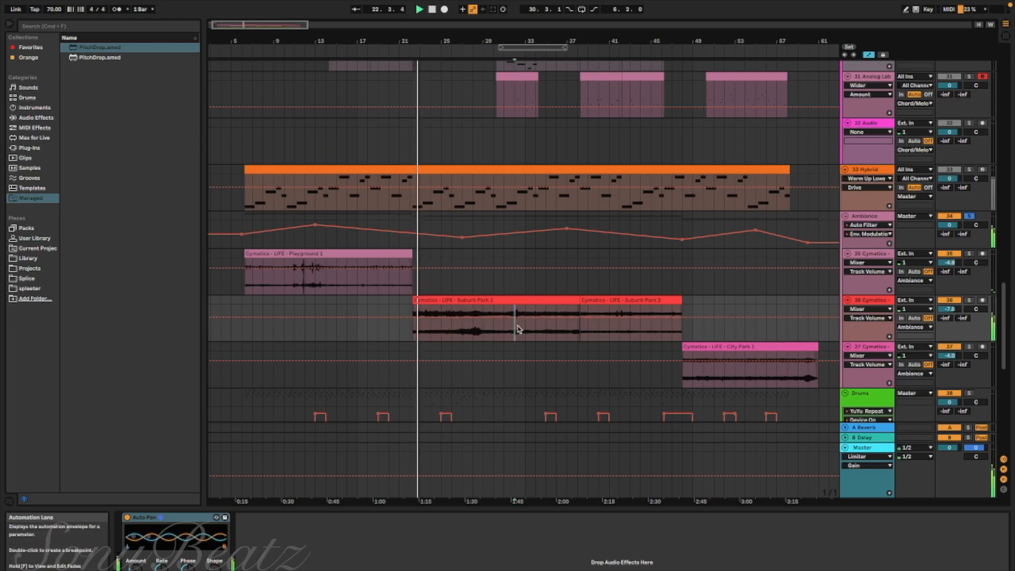
pyautogui.press('space')
pyautogui.press('space')
pyautogui.hscroll(5, 519, 331)
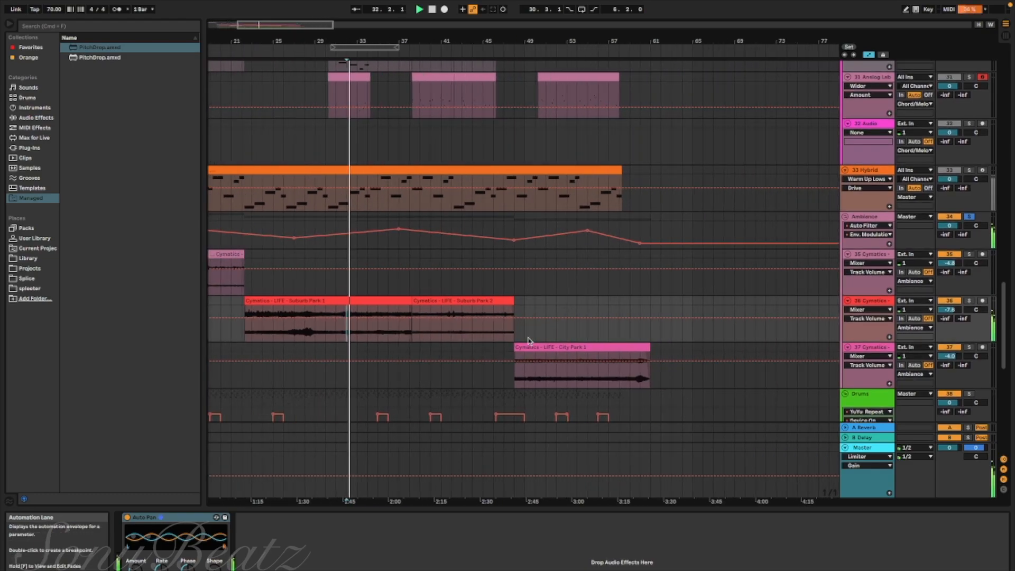
# Play the City Park 1 ambience clip from about bar 52, stop playback and look over the three ambience tracks
pyautogui.click(554, 374)
pyautogui.press('space')
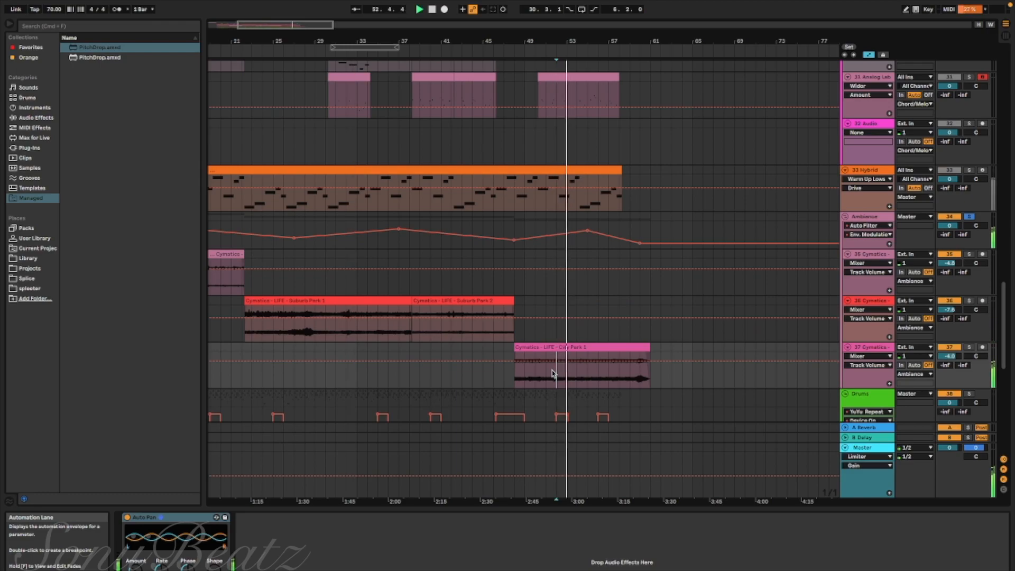
pyautogui.hscroll(-5, 553, 374)
pyautogui.scroll(1, 553, 375)
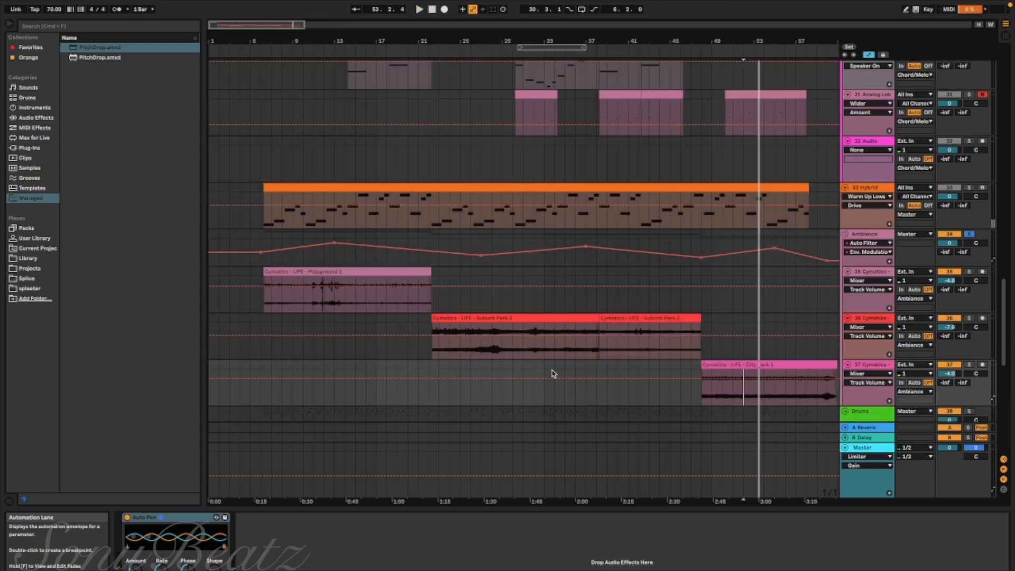
pyautogui.hscroll(3, 539, 330)
pyautogui.scroll(-1, 539, 330)
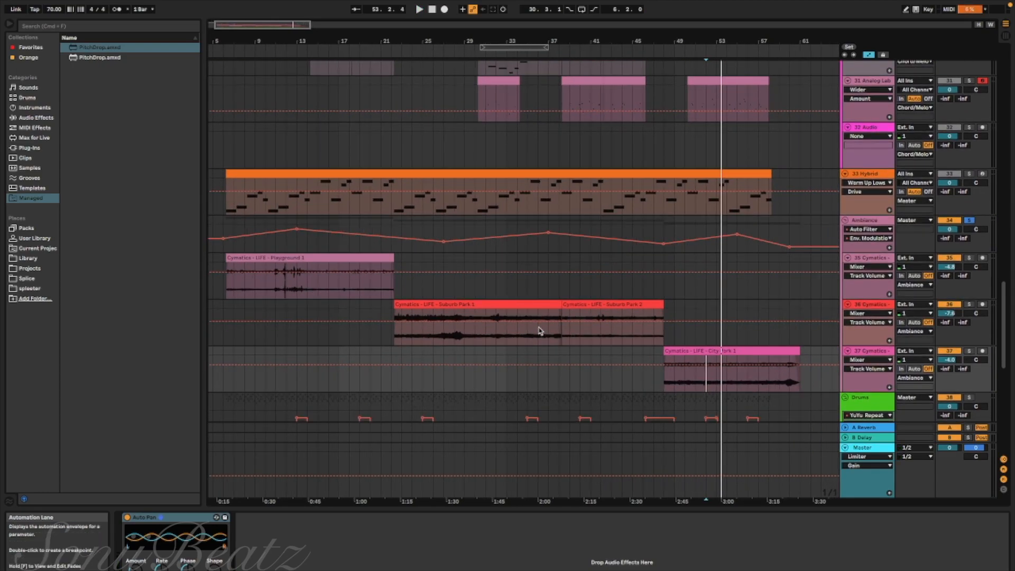
# Hide the automation and look over every track group from the intro and adlibs to the drums
pyautogui.scroll(15, 669, 363)
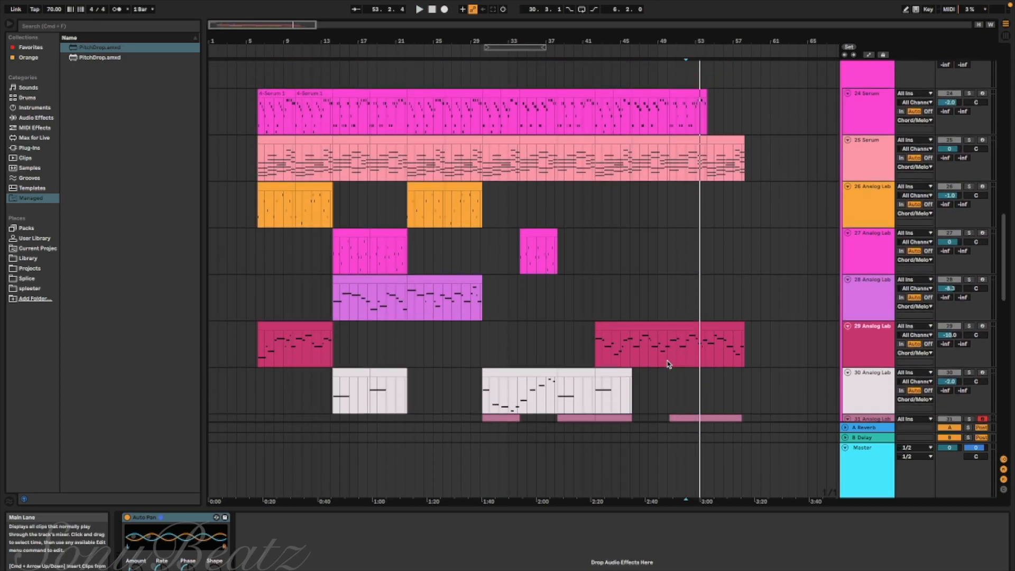
pyautogui.scroll(12, 668, 363)
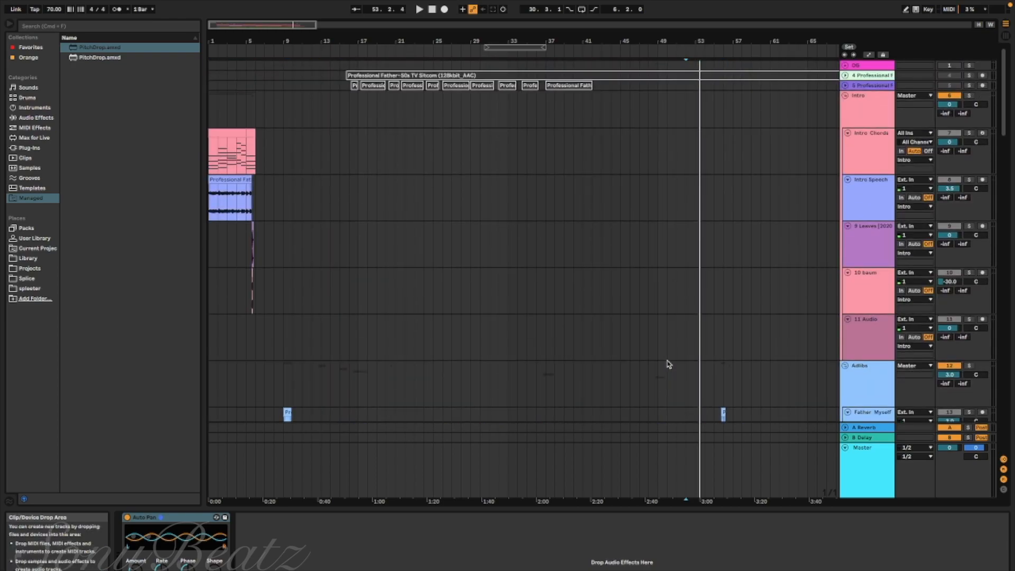
pyautogui.scroll(-10, 668, 364)
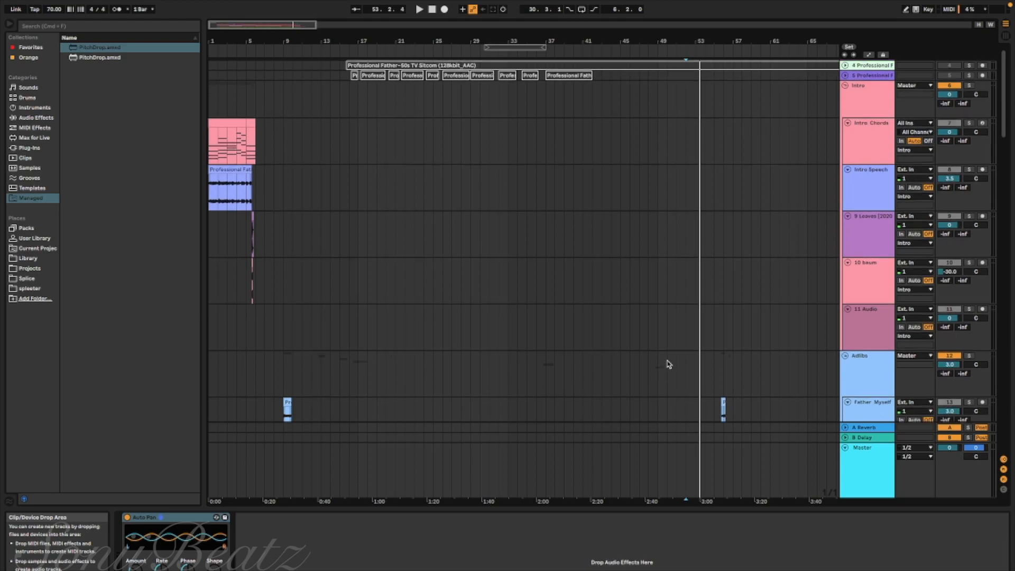
pyautogui.scroll(-12, 668, 363)
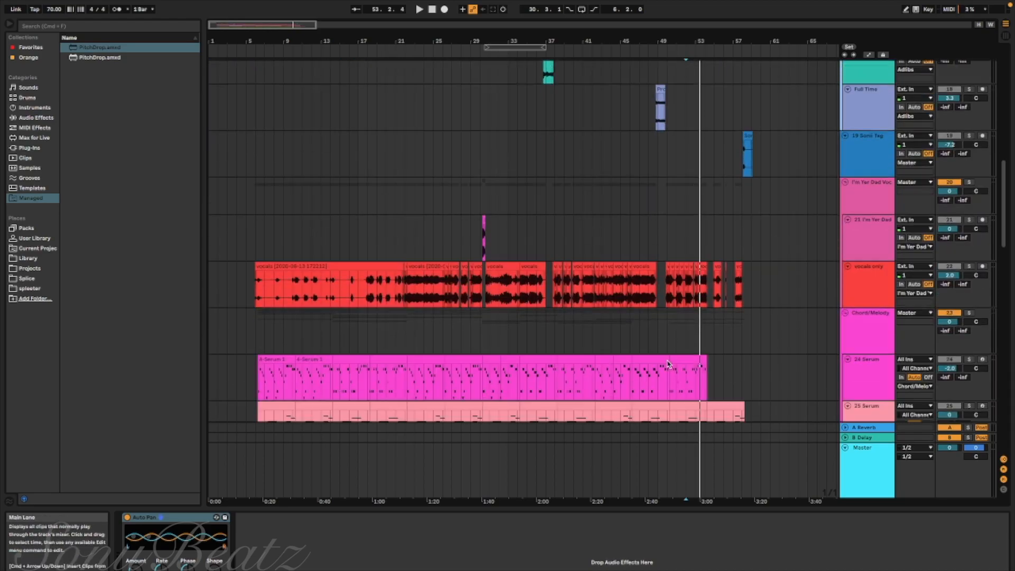
pyautogui.scroll(-6, 668, 363)
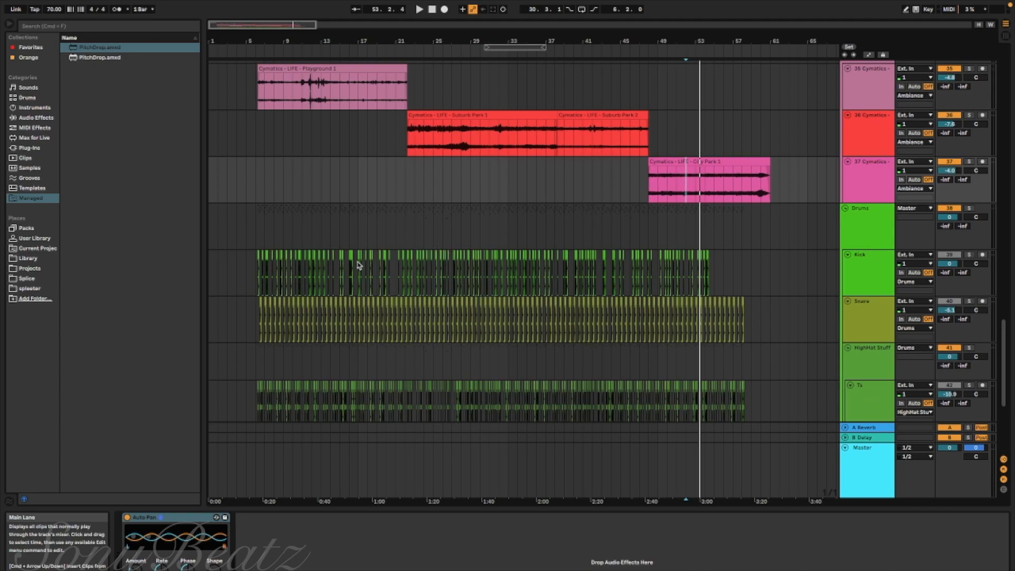
# Examine the kick, snare, hi-hat and percussion clips in the first 20 bars and across the whole arrangement
pyautogui.scroll(5, 360, 265)
pyautogui.hscroll(-7, 359, 265)
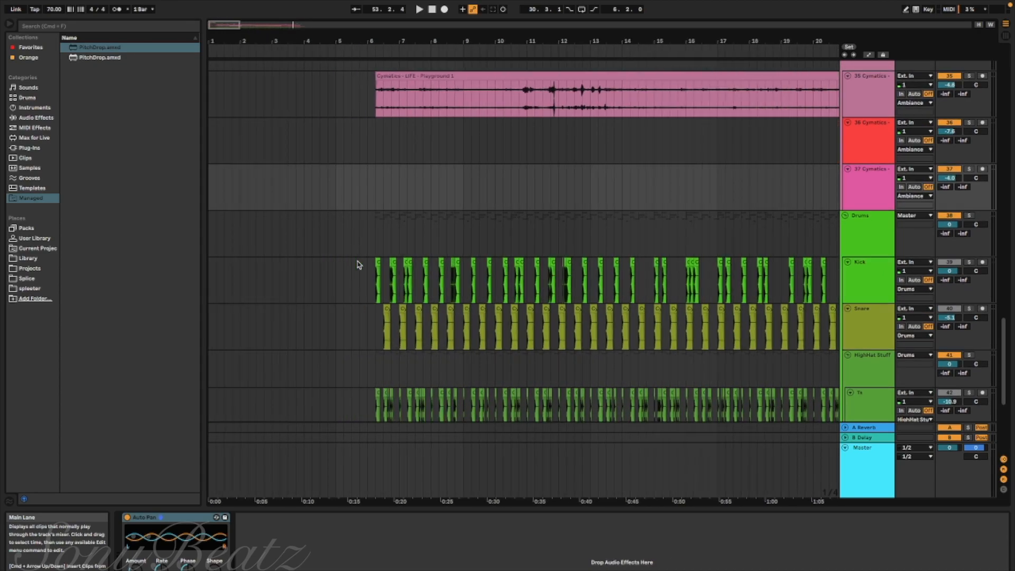
pyautogui.scroll(-5, 388, 288)
pyautogui.scroll(1, 387, 288)
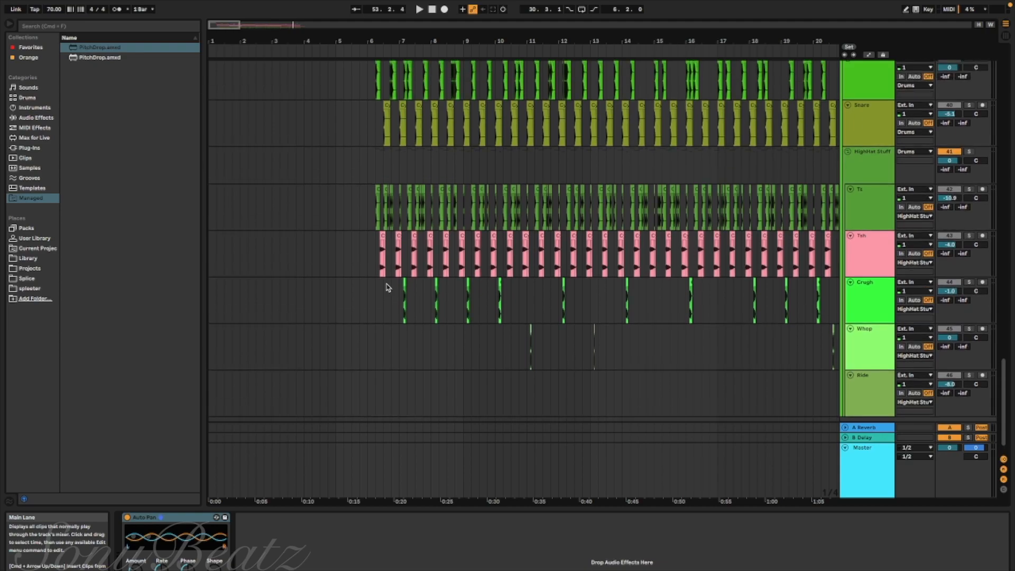
pyautogui.scroll(-5, 387, 288)
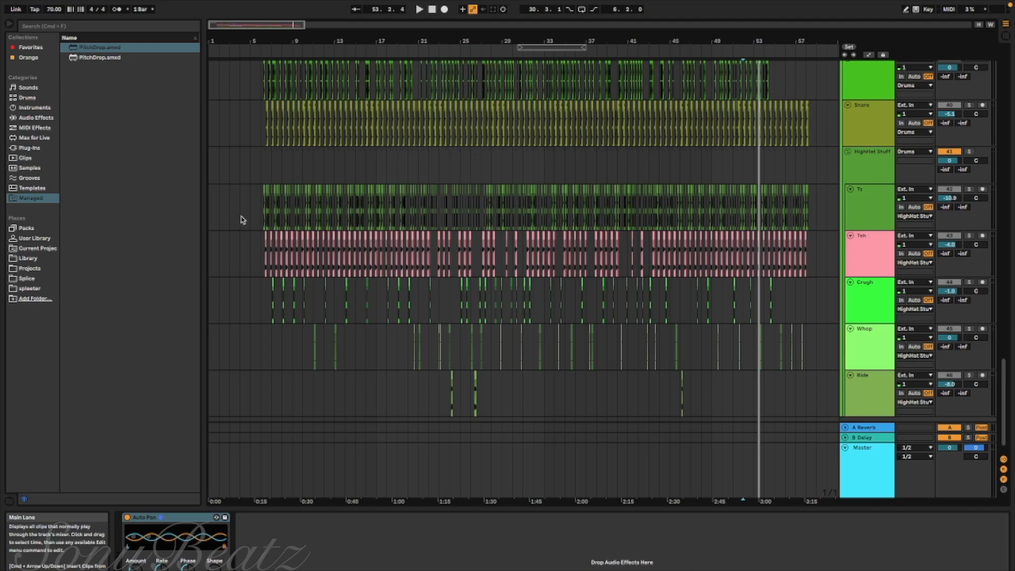
# Play the full arrangement from bar 1 with no tracks soloed
pyautogui.click(257, 215)
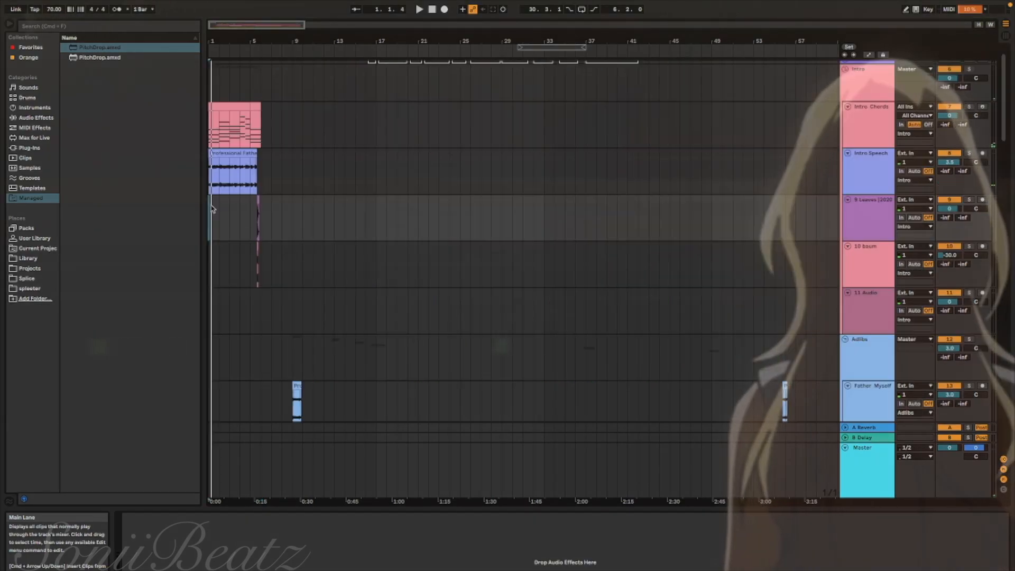
pyautogui.press('space')
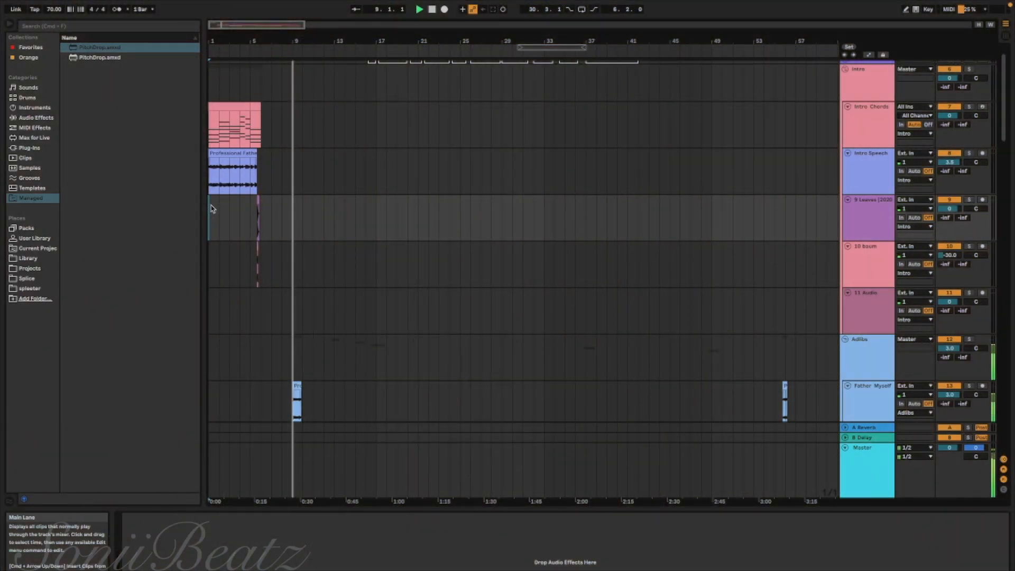
# Turn on Follow so that the arrangement view scrolls along with the song's playback position
pyautogui.press('super+shift+s')
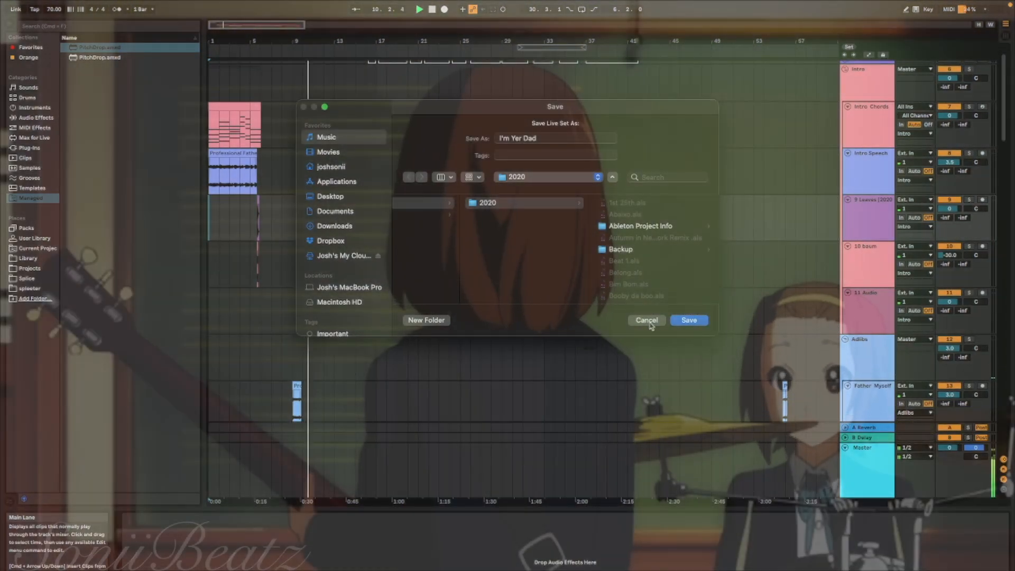
pyautogui.click(650, 321)
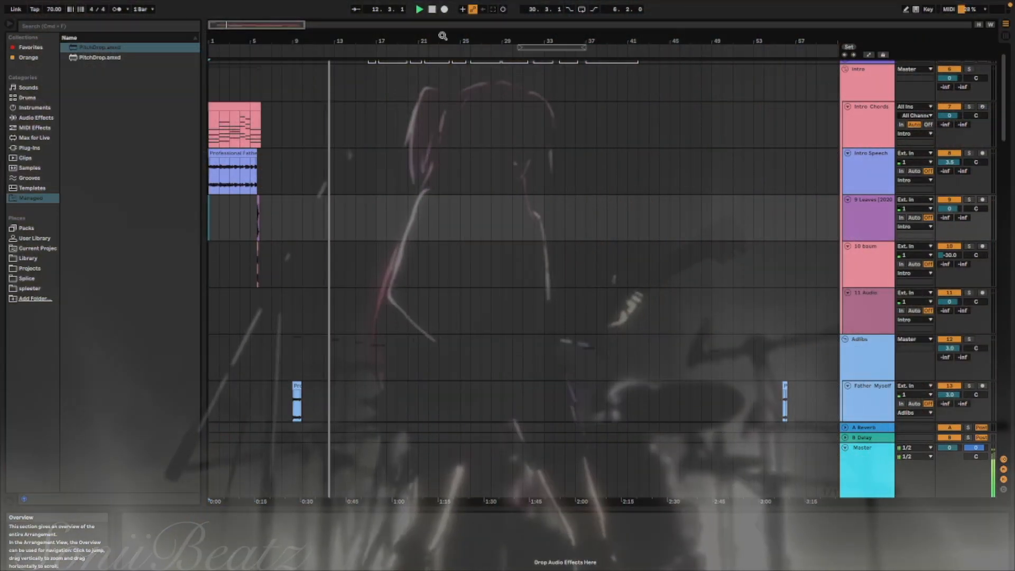
pyautogui.scroll(5, 316, 154)
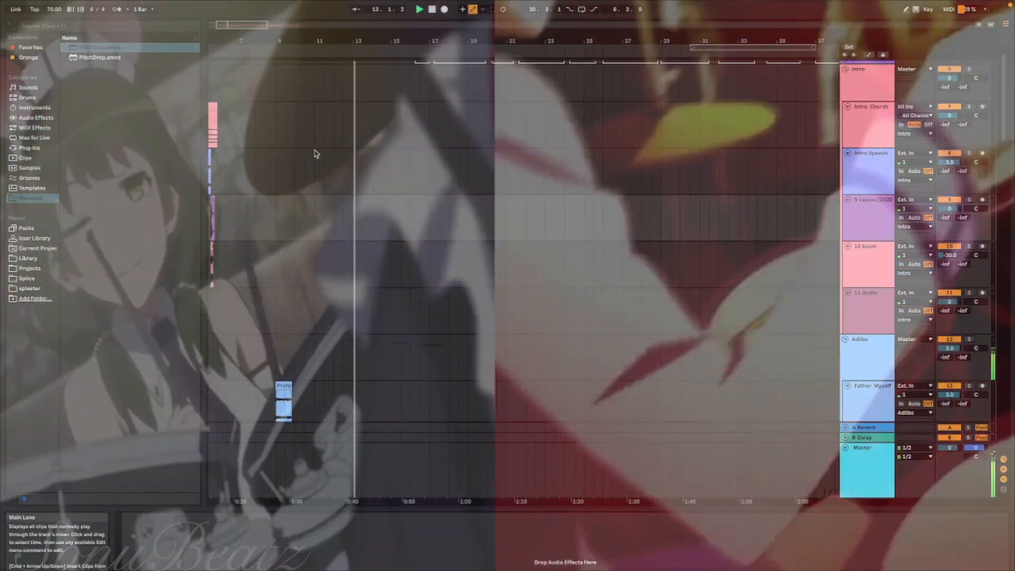
pyautogui.hscroll(-5, 316, 154)
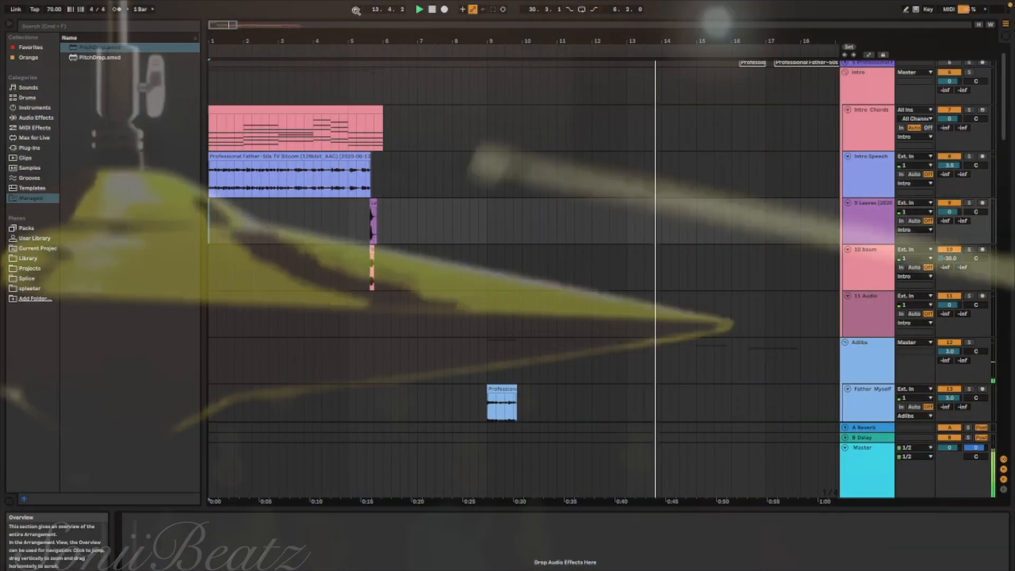
pyautogui.click(356, 10)
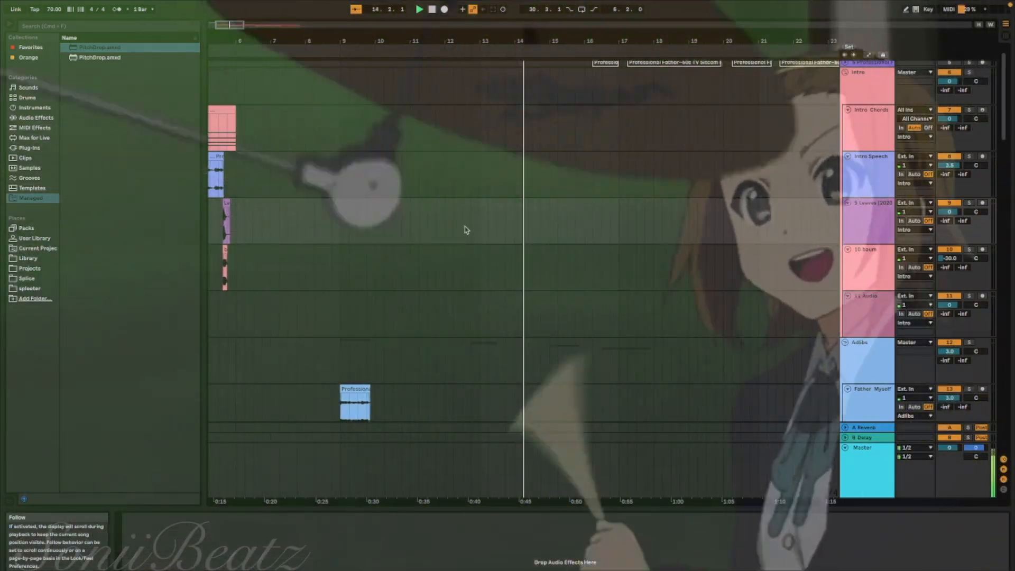
# Look over the adlib, vocal, chord and melody, Hybrid, ambience and drum tracks across the arrangement while the song plays
pyautogui.scroll(-10, 465, 222)
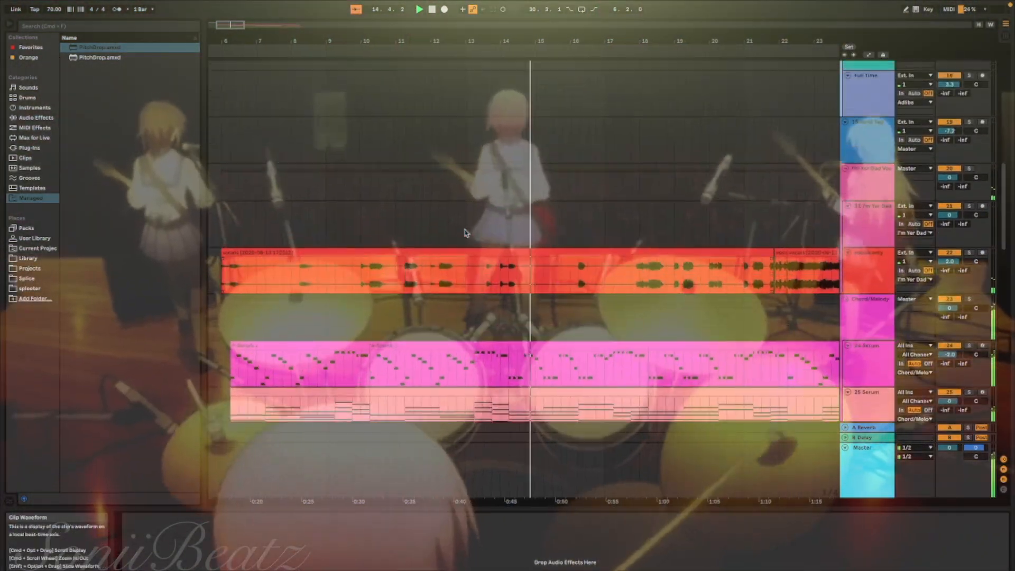
pyautogui.scroll(5, 465, 233)
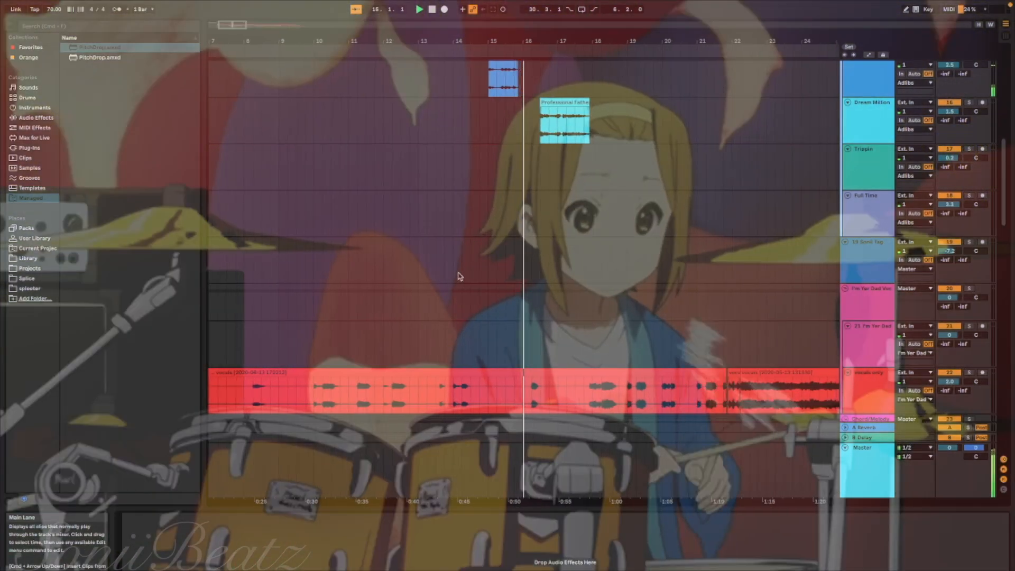
pyautogui.scroll(-2, 459, 276)
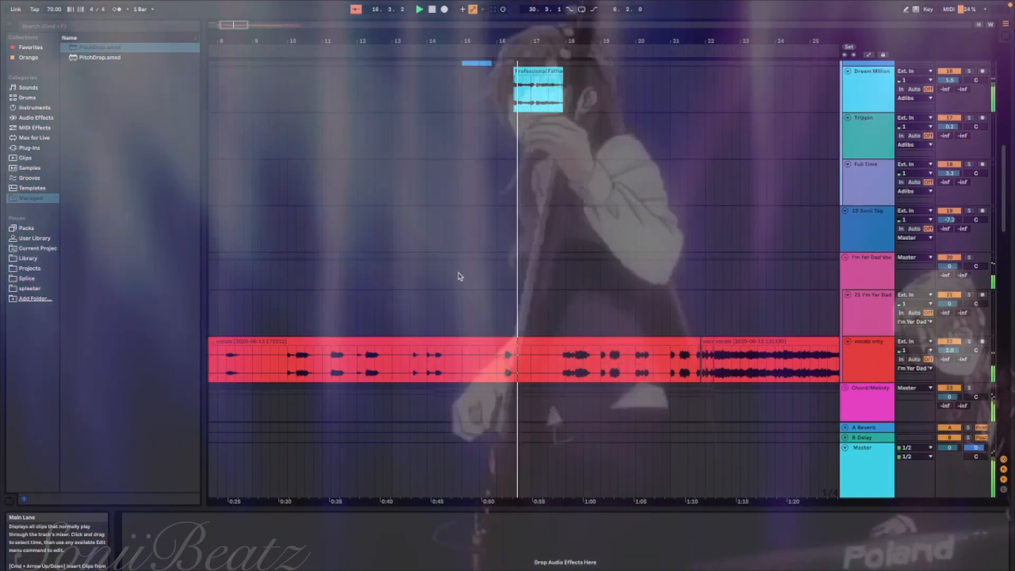
pyautogui.scroll(-2, 459, 276)
pyautogui.scroll(-8, 458, 273)
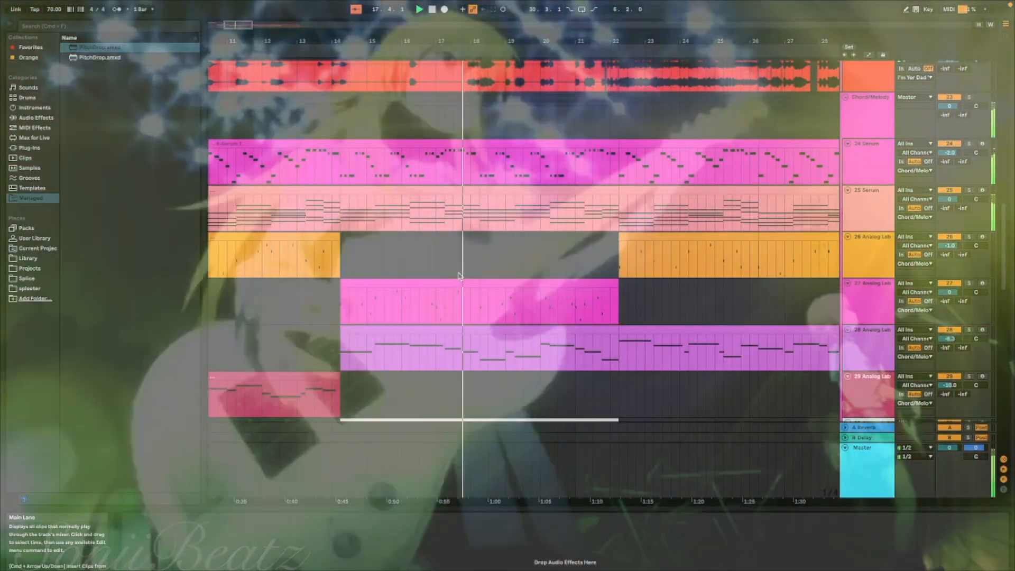
pyautogui.scroll(-3, 463, 279)
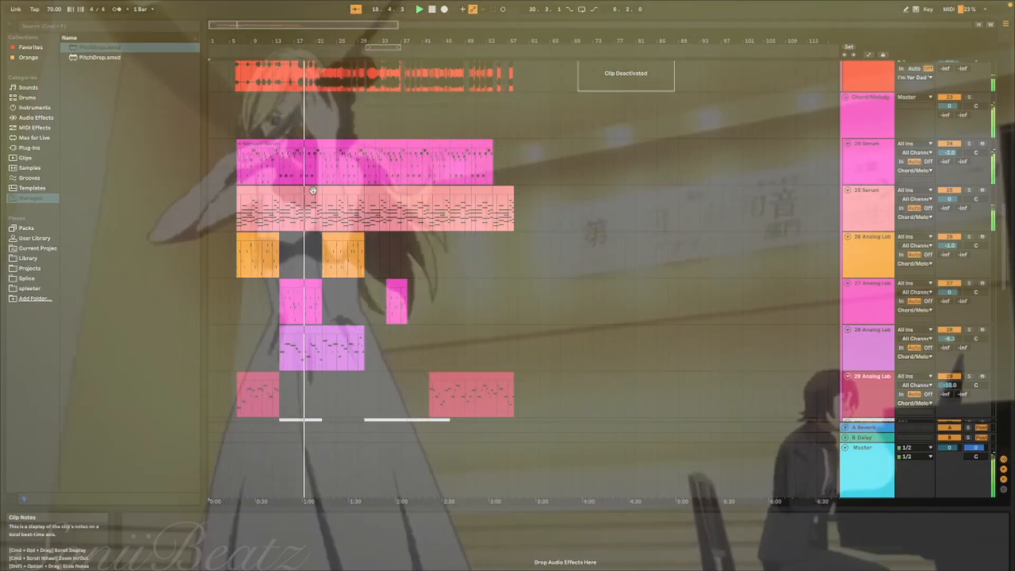
pyautogui.scroll(-2, 314, 192)
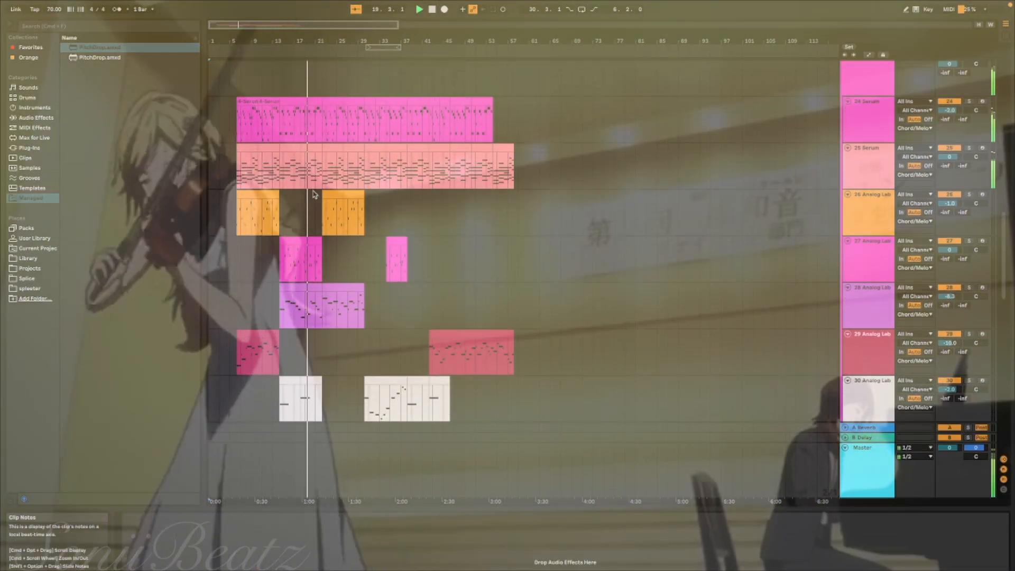
pyautogui.scroll(-6, 314, 192)
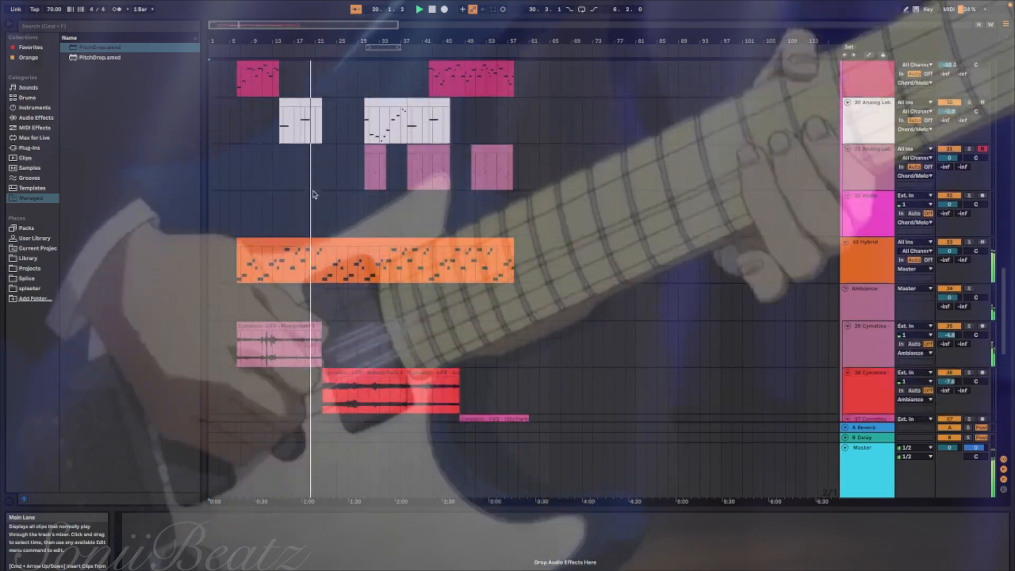
pyautogui.scroll(-8, 314, 195)
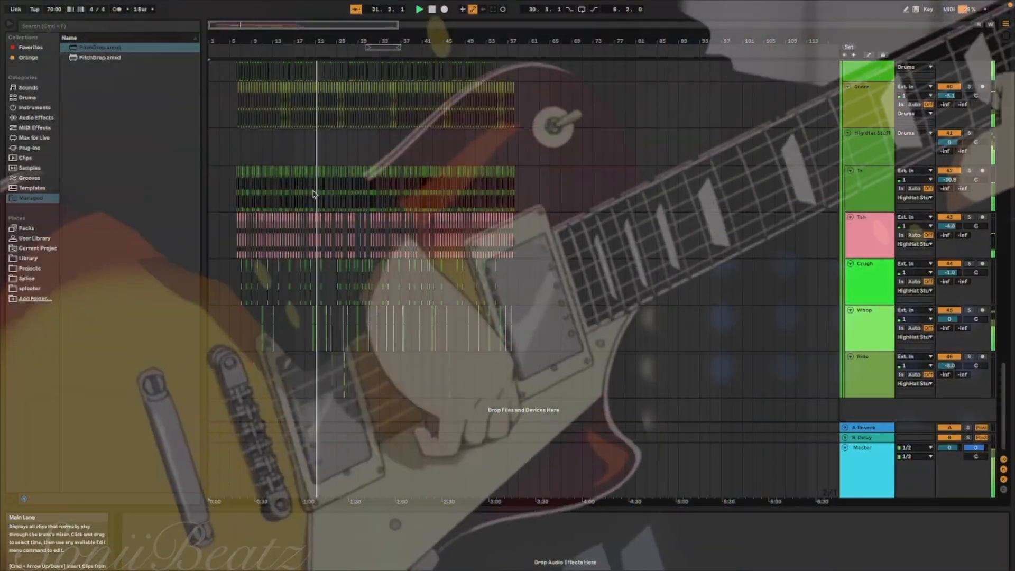
pyautogui.scroll(10, 314, 193)
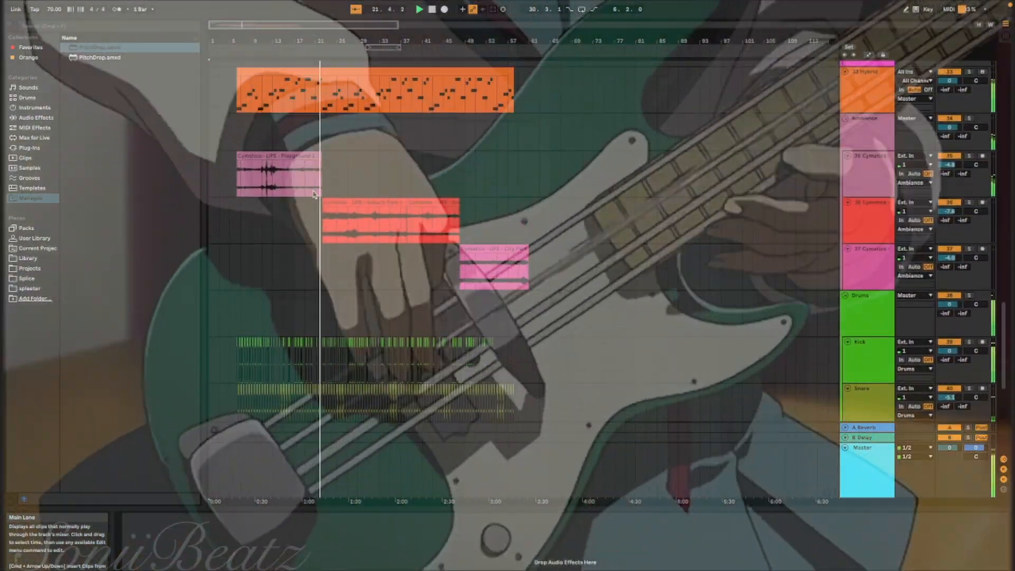
pyautogui.scroll(10, 313, 191)
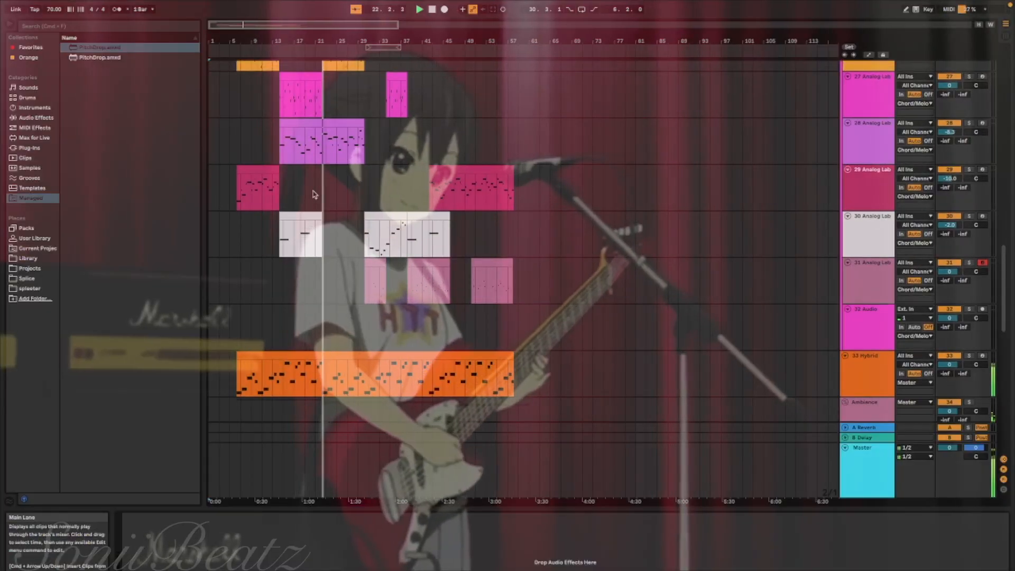